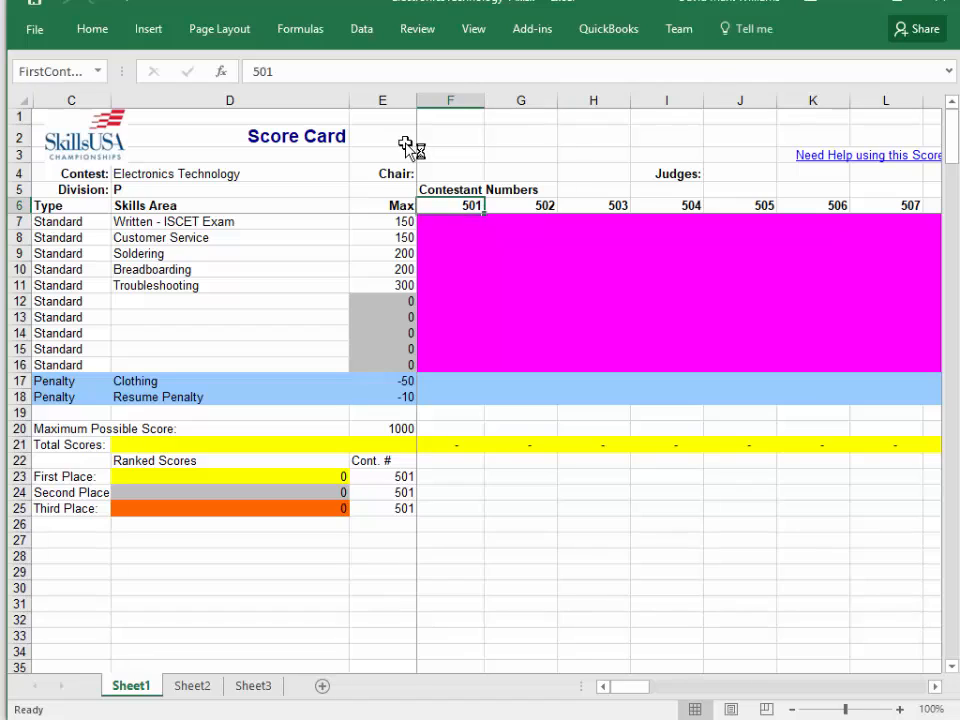
Look along the row of contestant numbers, starting from contestant 501.
key("Right")
key("Left")
key("Right")
key("Right")
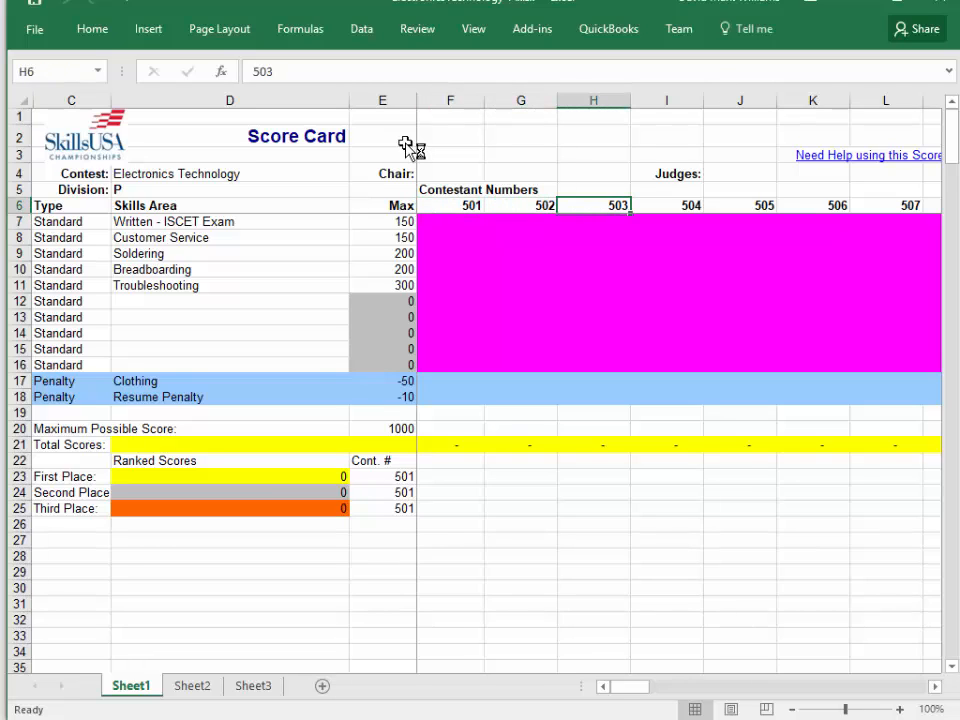
key("Left")
key("Right")
key("Right")
key("Right")
key("Right")
key("Right")
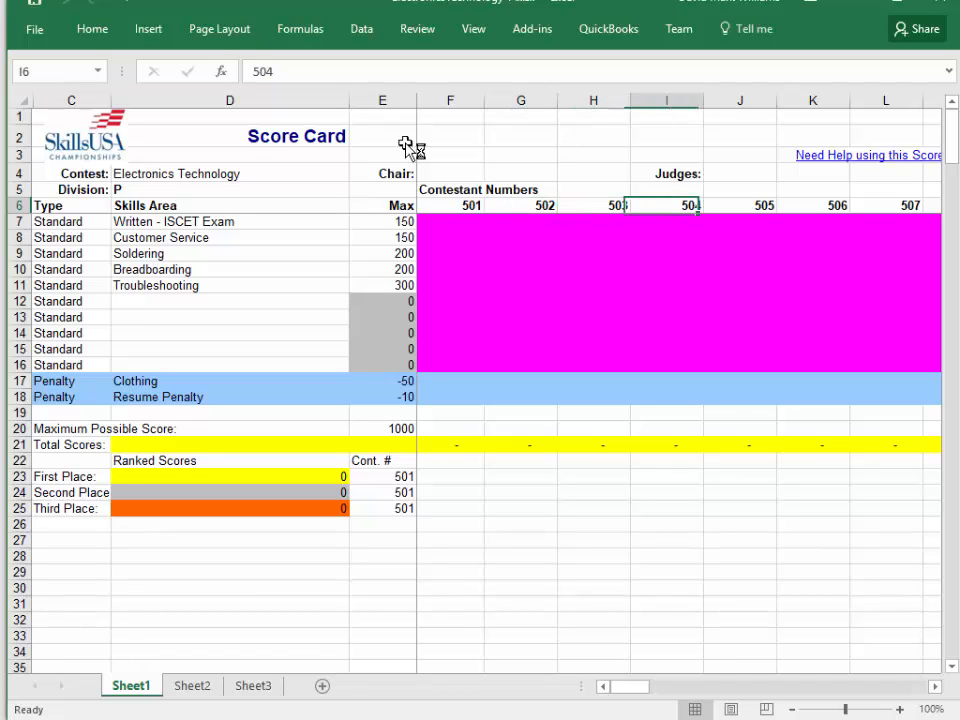
key("Left")
key("Left")
key("Left")
key("Left")
key("Left")
key("Left")
key("Left")
key("Left")
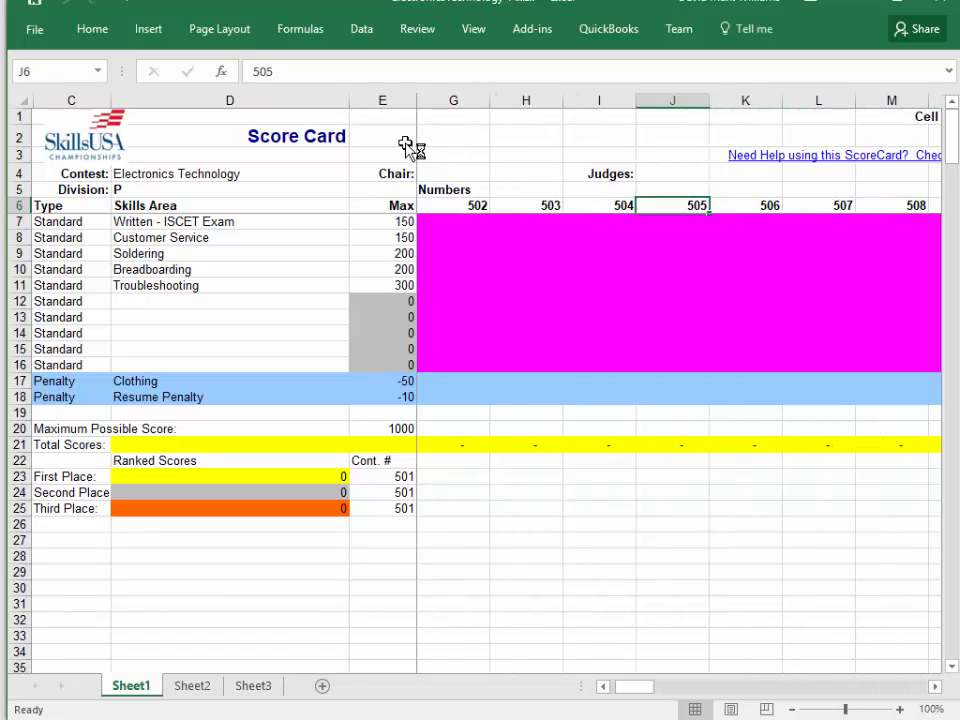
Enter contestant 501's scores: 125 for Written - ISCET Exam and 130 for Customer Service.
key("Down")
key("Down")
key("Right")
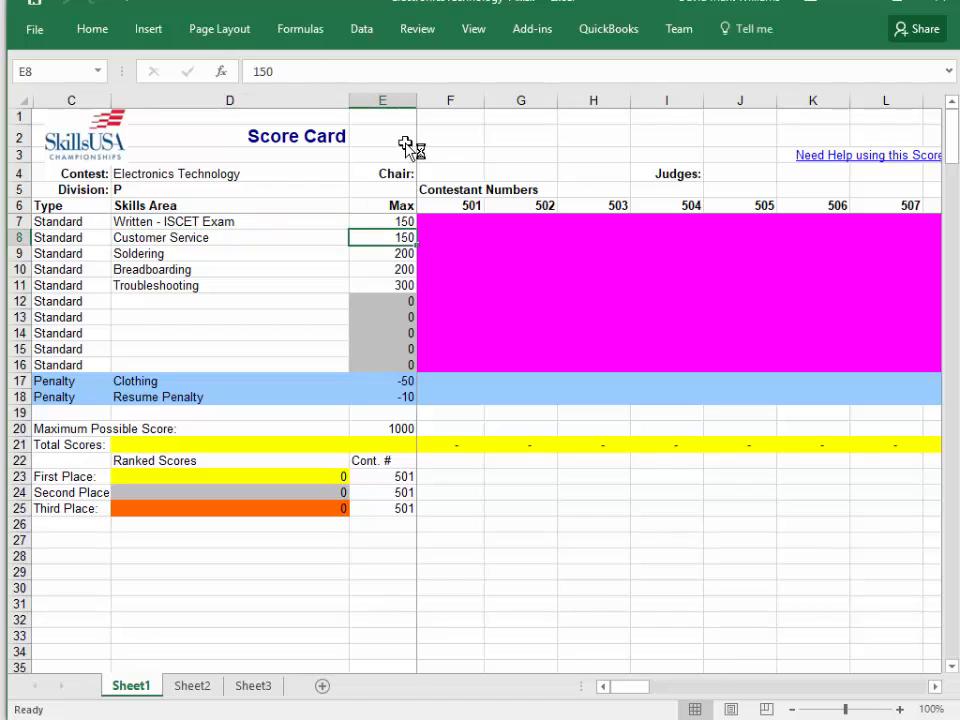
key("Right")
key("Up")
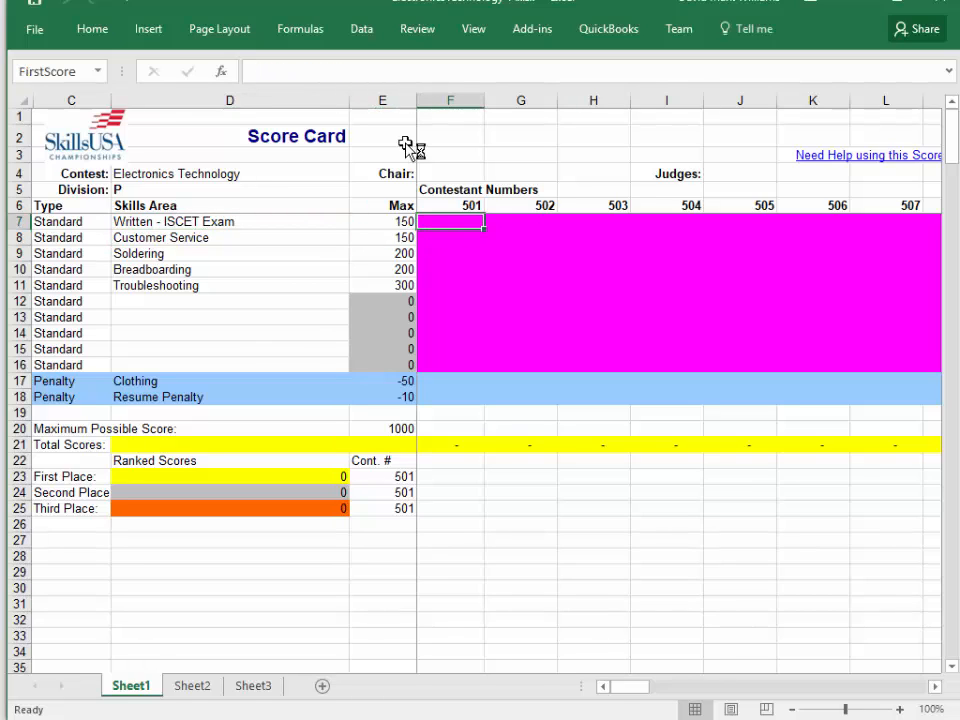
type("125")
key("Return")
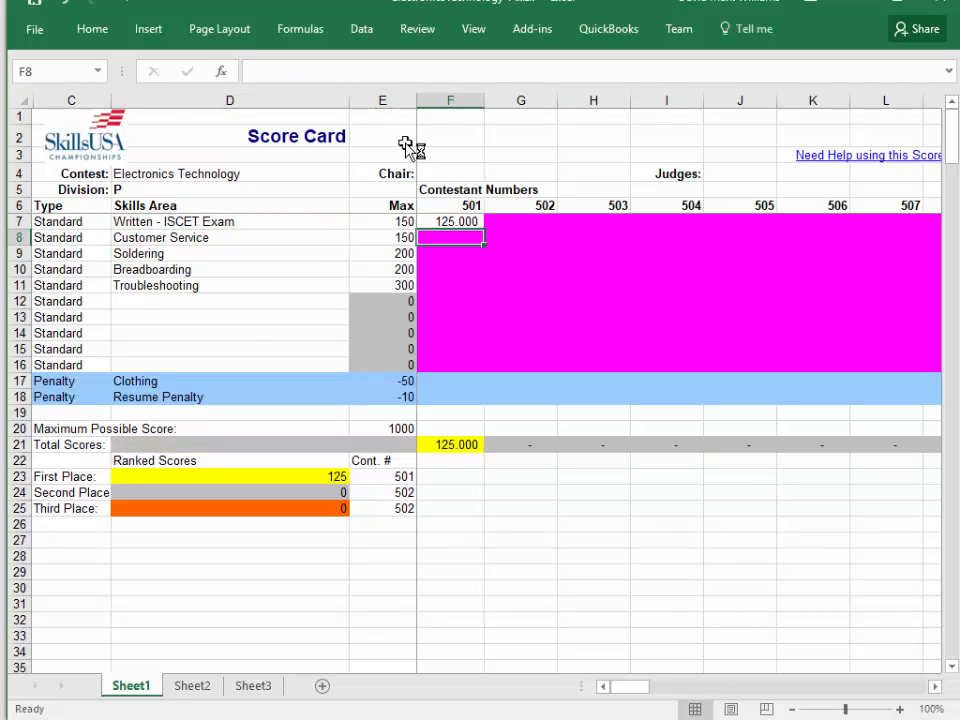
type("130")
key("Return")
Enter 250, a score above the allowed maximum, as contestant 501's Soldering score.
type("2")
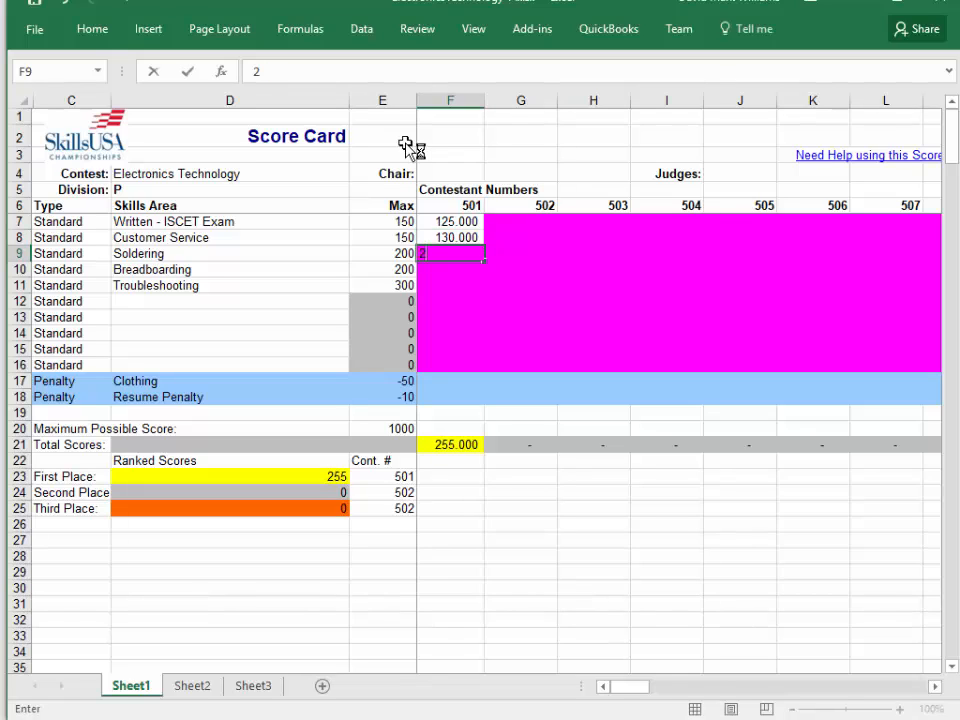
type("50")
key("Return")
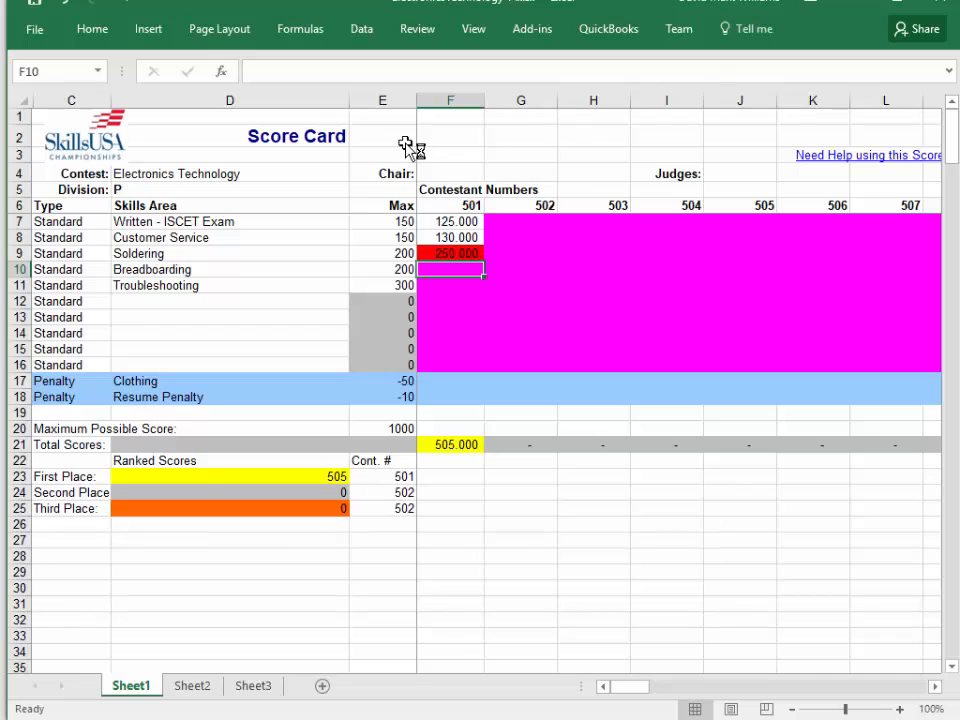
Set contestant 501's Soldering score to 195, and enter 185 for Breadboarding and 284 for Troubleshooting.
key("Up")
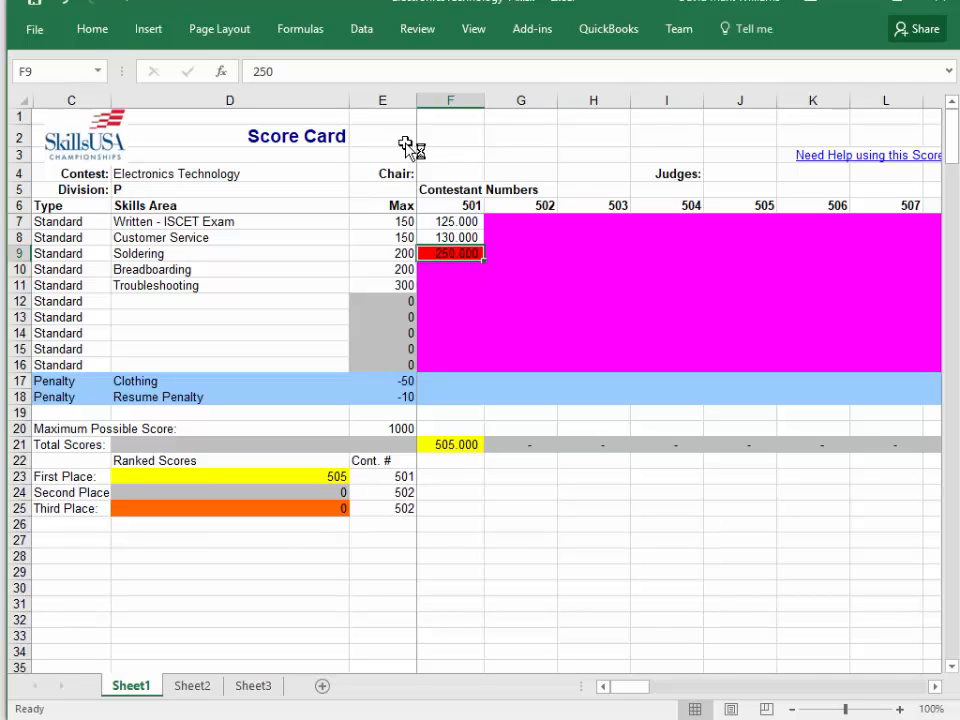
type("195")
key("Return")
type("185")
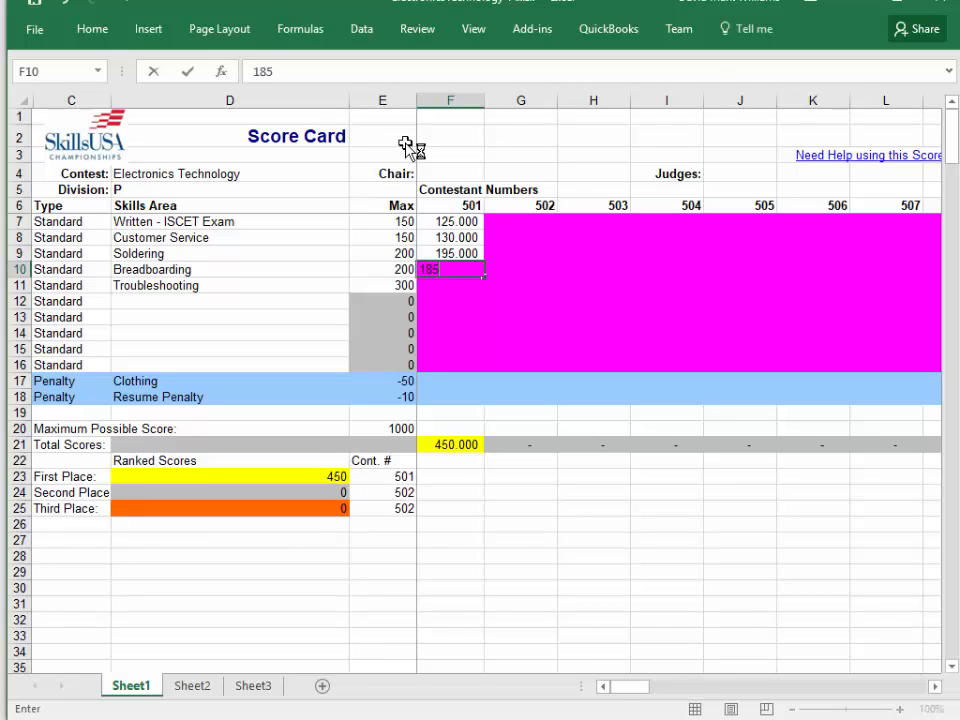
key("Return")
type("284")
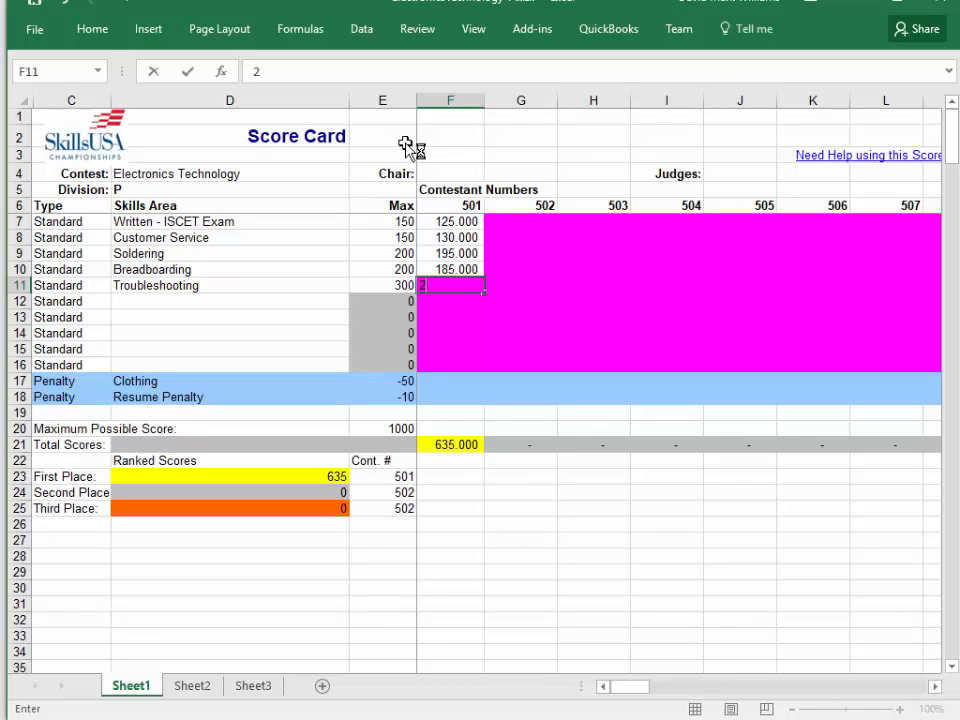
key("Right")
Enter 142 as contestant 502's Written - ISCET Exam score.
key("Up")
key("Up")
key("Up")
key("Up")
key("Up")
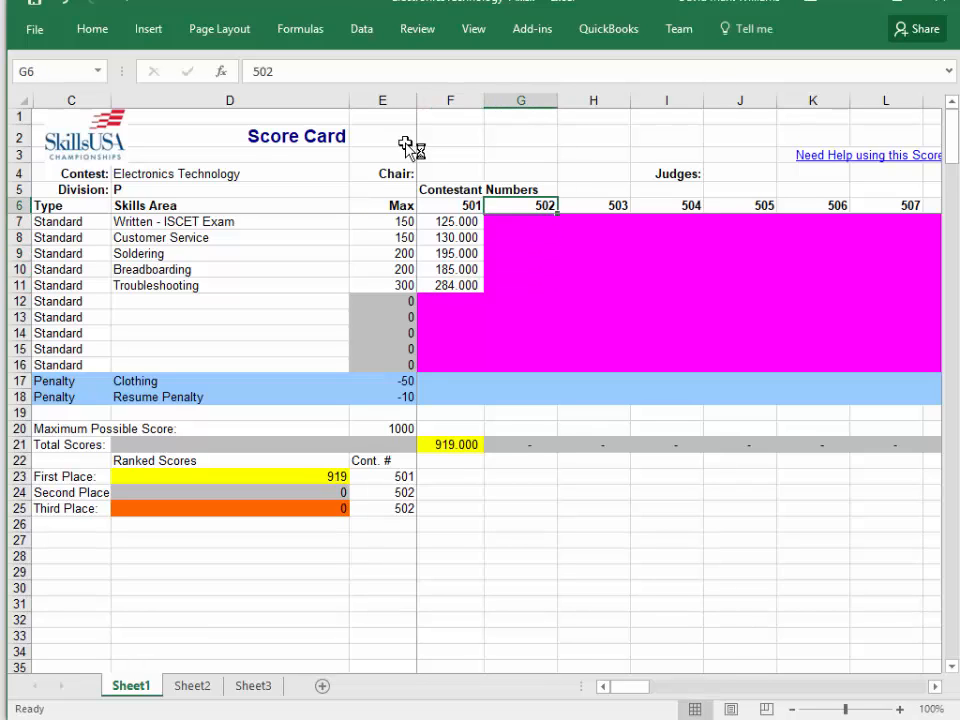
key("Down")
type("142")
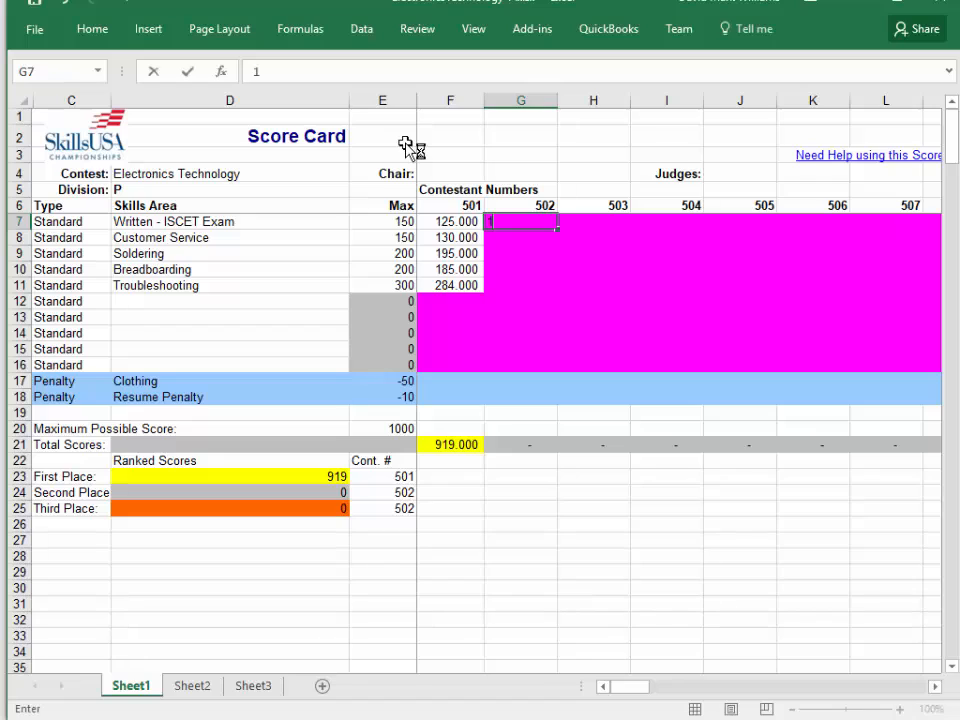
key("Return")
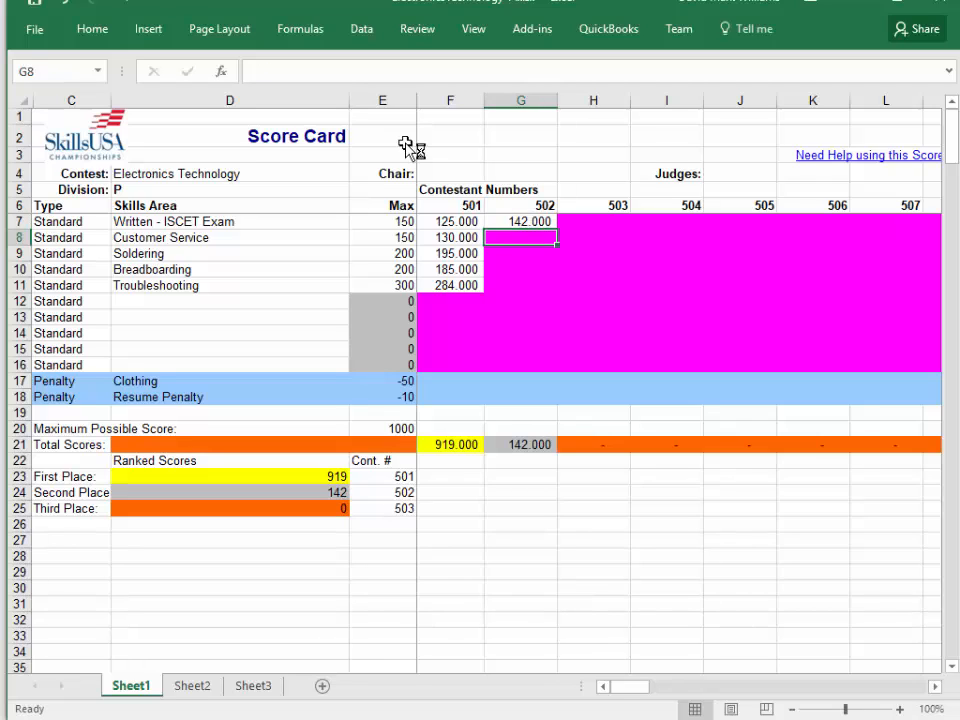
Enter 195 as contestant 502's Customer Service score and replace it with 95.
type("195")
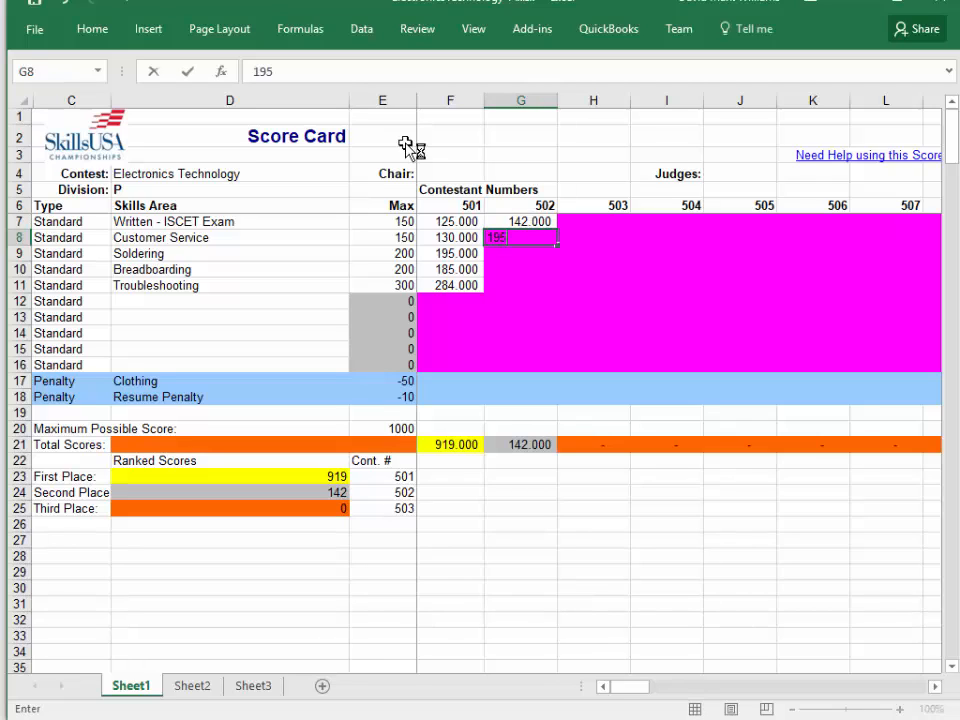
key("Return")
key("Up")
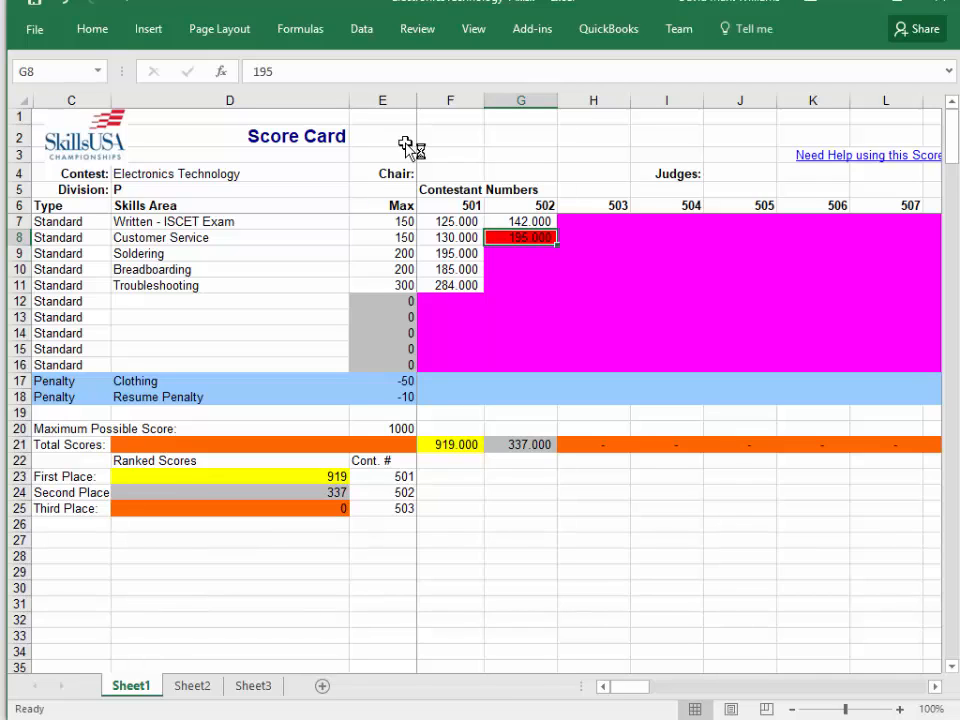
key("Delete")
type("95")
key("Return")
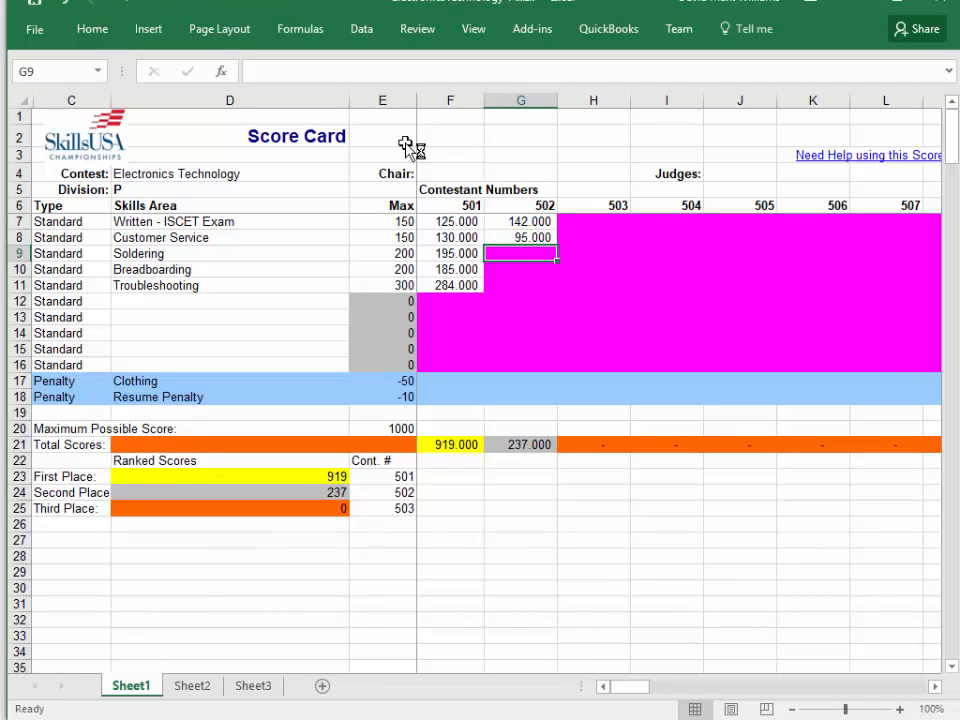
Check the maximum for Soldering and enter 35 as contestant 502's Soldering score.
key("Left")
key("Left")
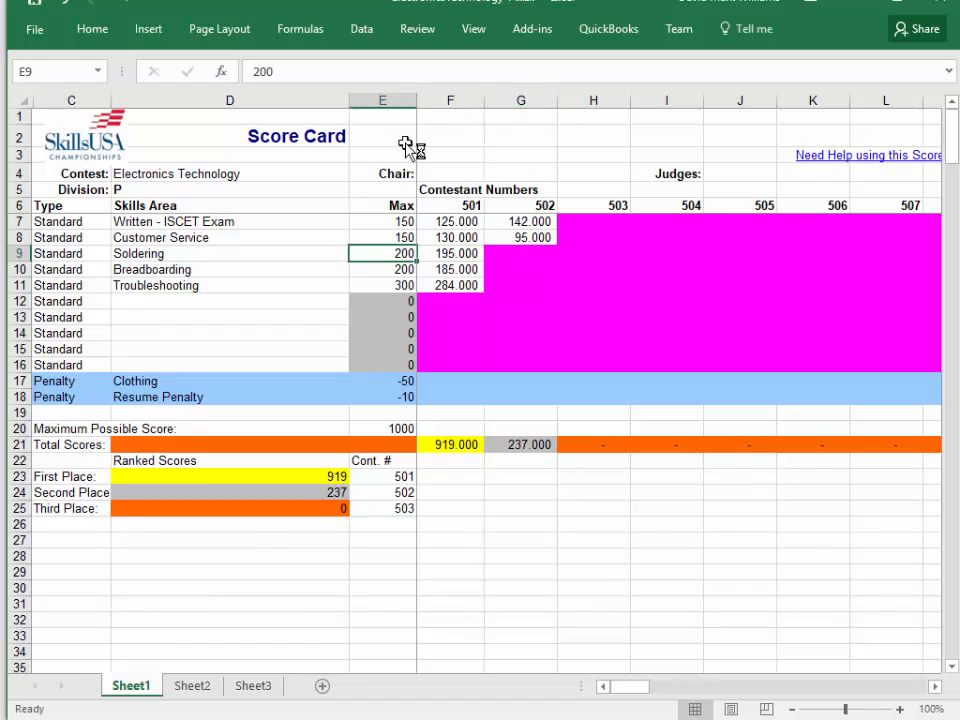
key("Right")
key("Right")
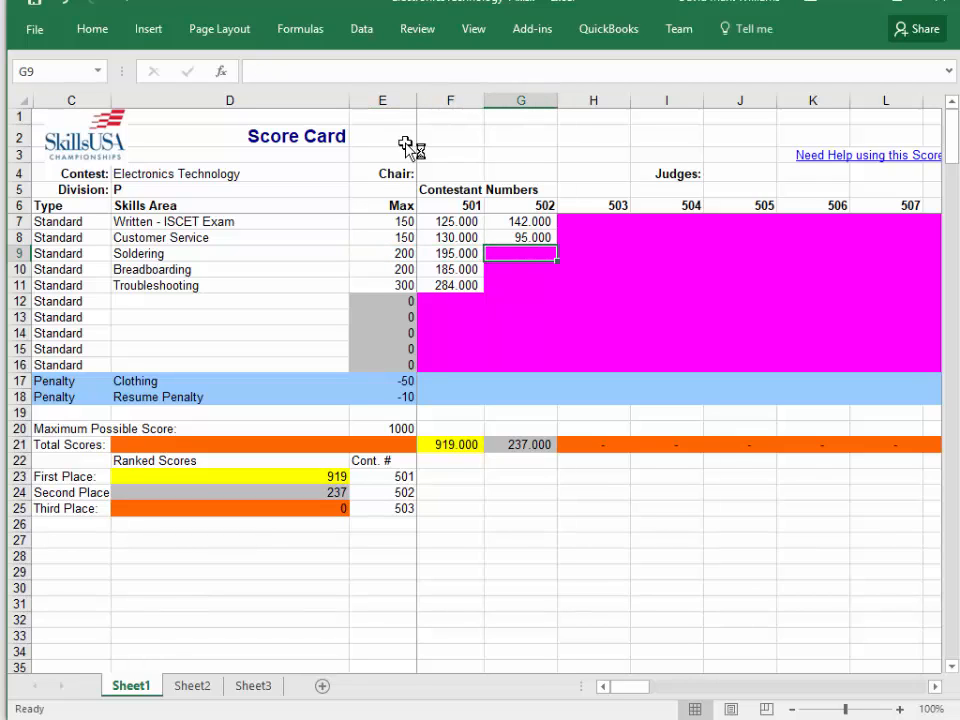
type("35")
key("Return")
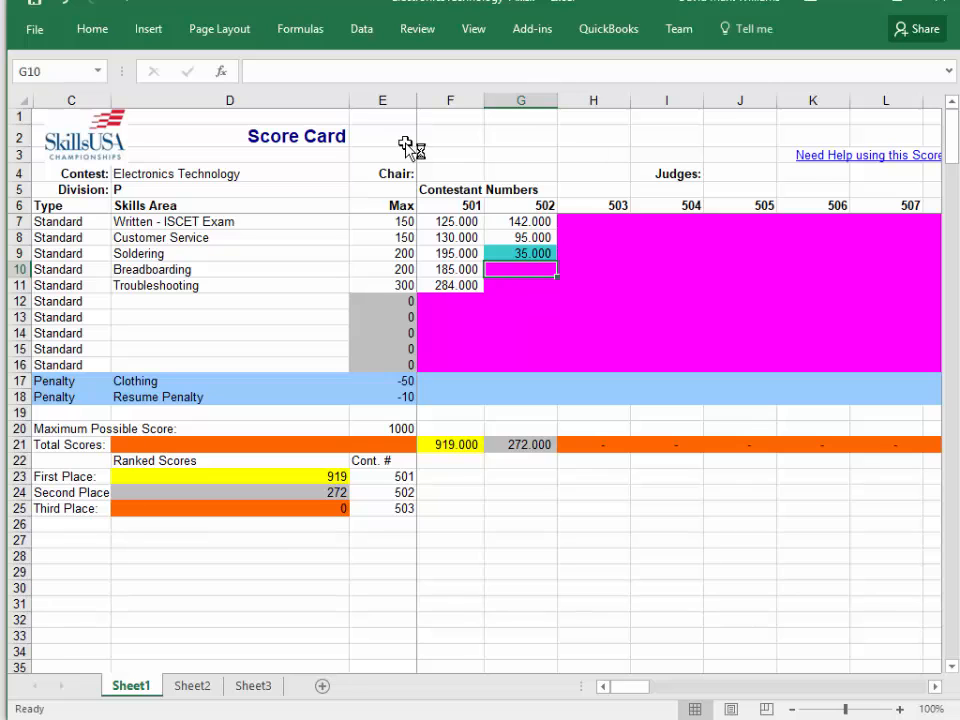
Examine the Cell Color Coding Legend and the meaning of each of its colors.
key("Right")
key("Right")
key("Right")
key("Right")
key("Right")
key("Right")
key("Right")
key("Right")
key("Right")
key("Right")
key("Right")
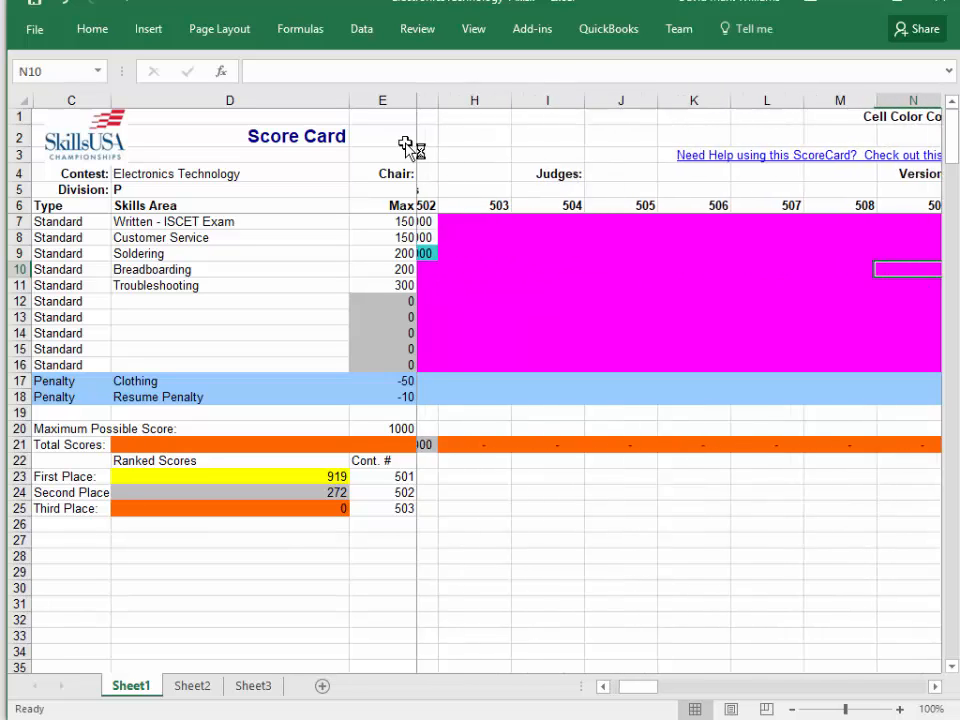
key("Up")
key("Up")
key("Up")
key("Up")
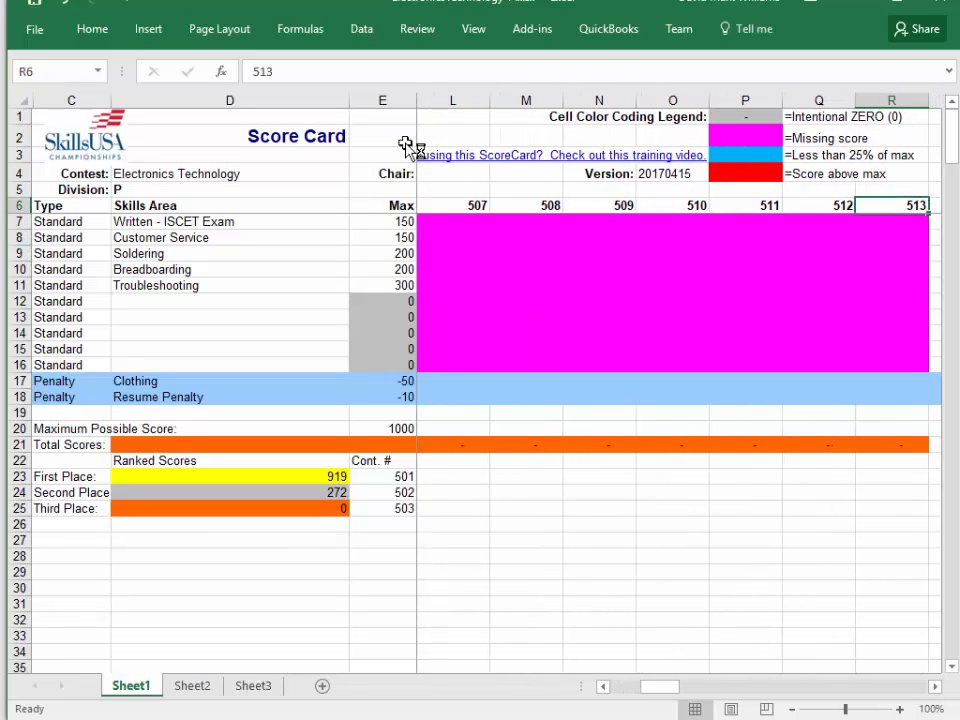
key("Left")
key("Up")
key("Up")
key("Up")
key("Up")
key("Up")
key("Down")
key("Left")
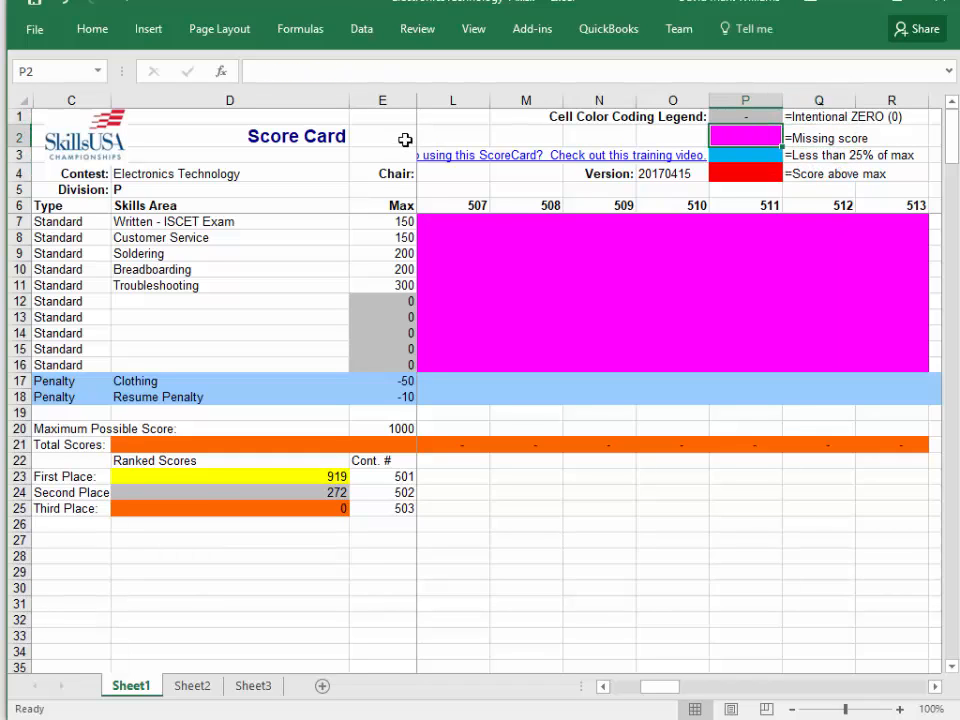
key("Right")
key("Left")
key("Down")
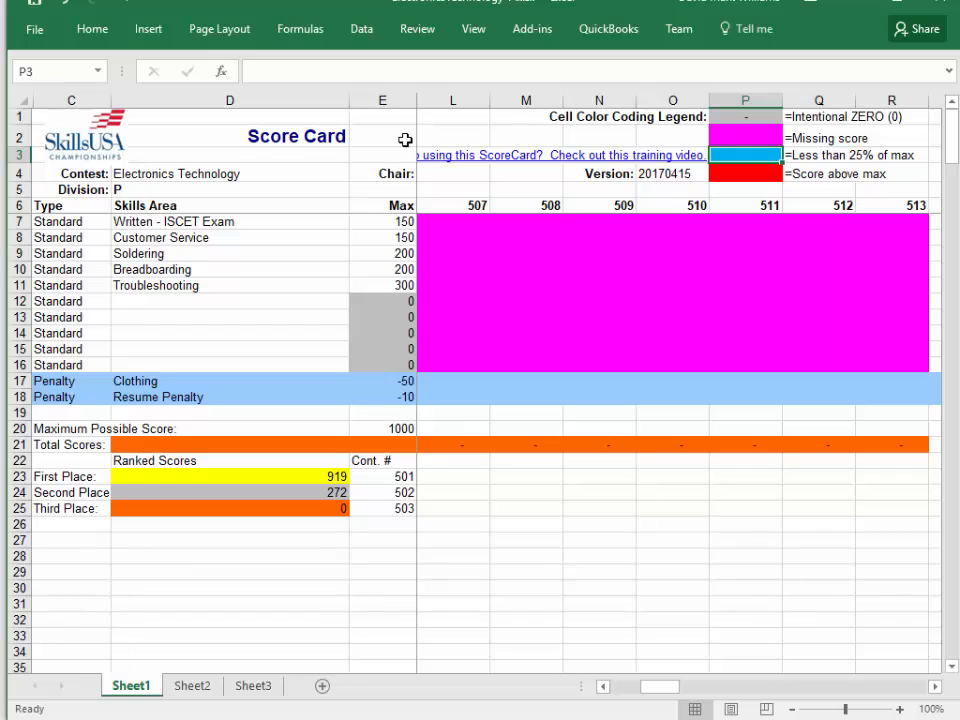
key("Down")
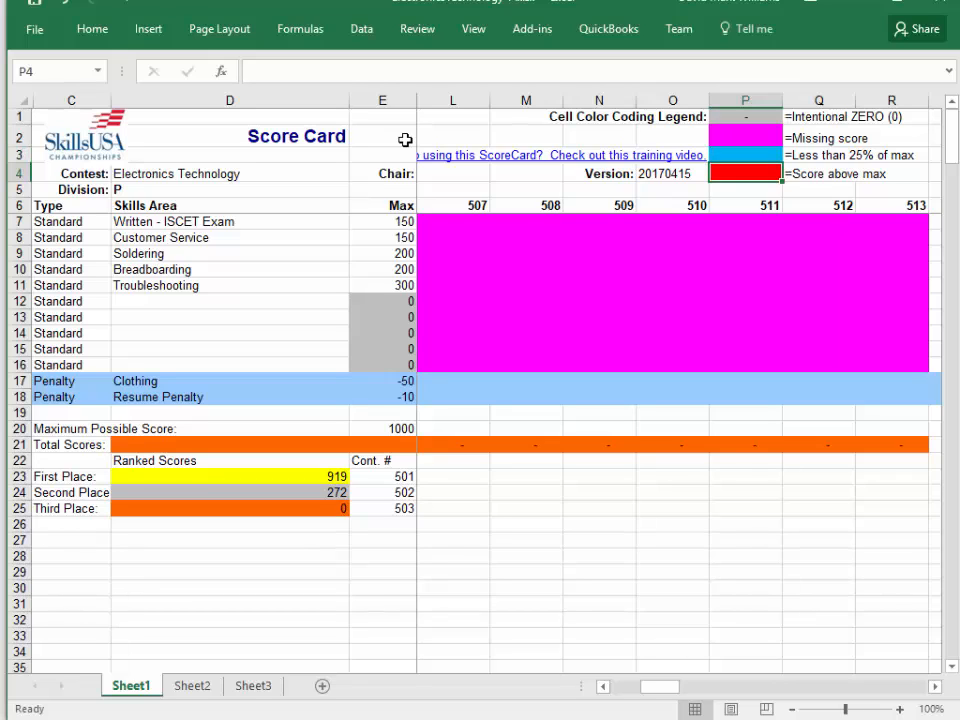
key("Up")
key("Up")
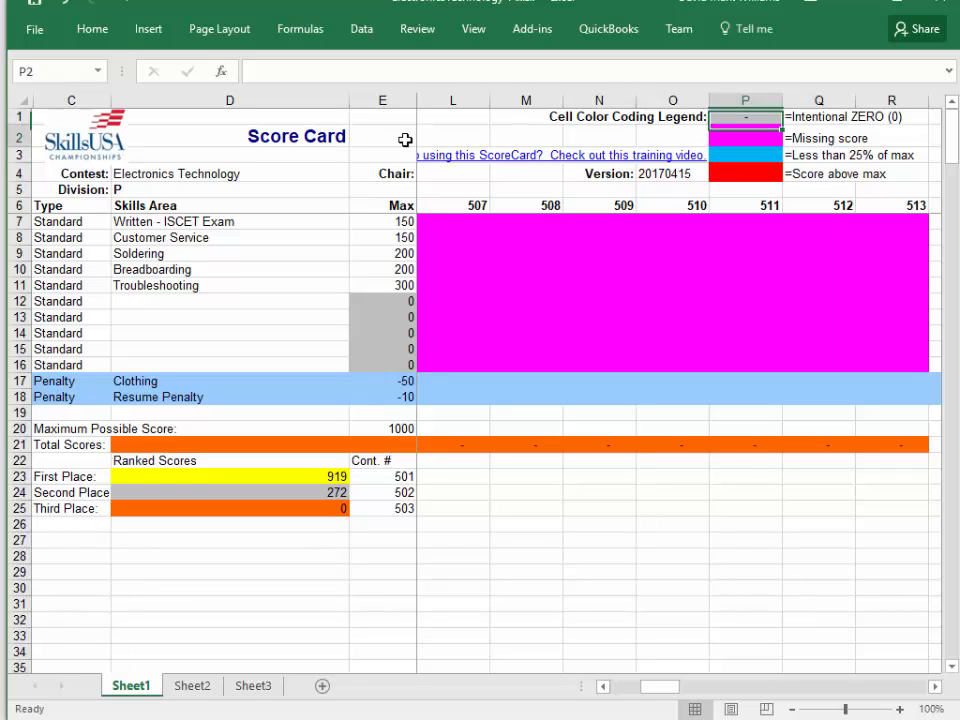
Return to contestant 502's Soldering score, compare it with the maximum, and set it to 135.
key("Down")
key("Down")
key("Down")
key("Down")
key("Down")
key("Down")
key("Home")
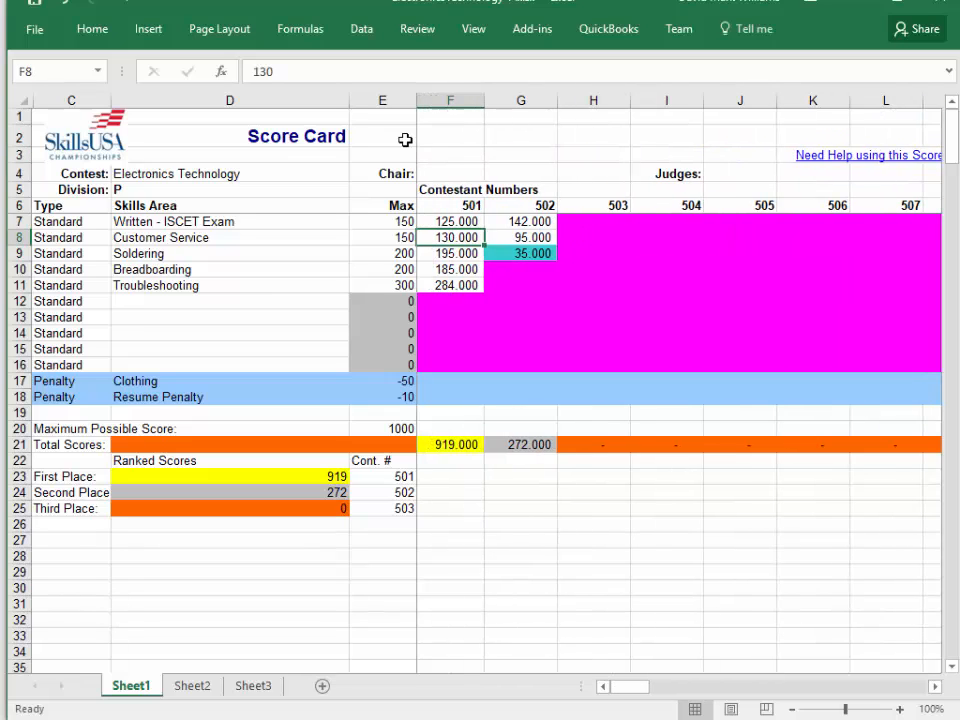
key("Right")
key("Down")
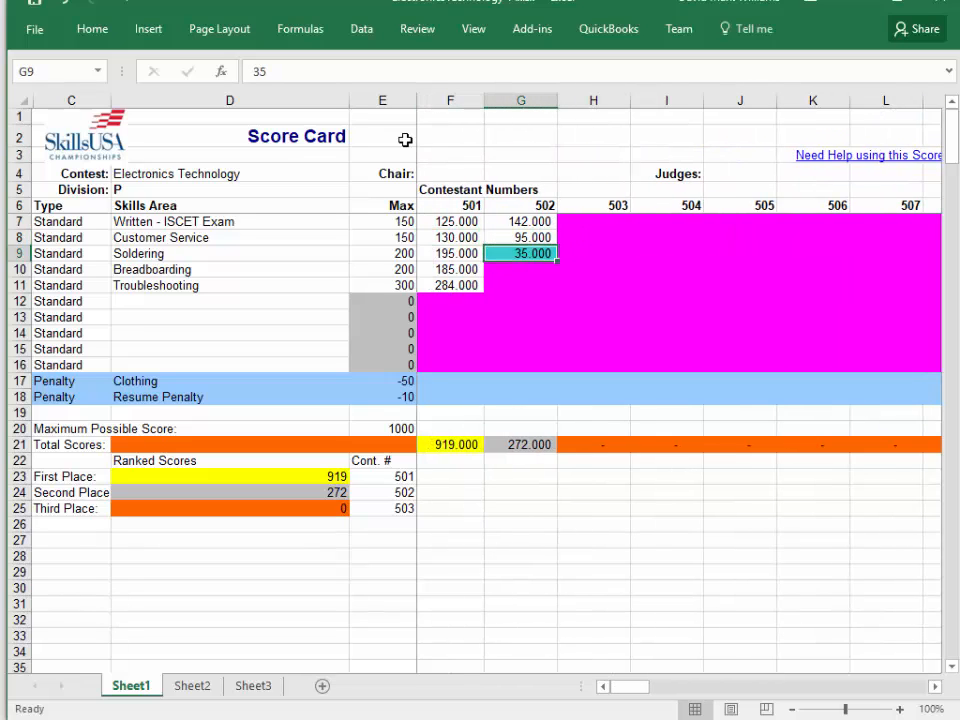
key("Left")
key("Left")
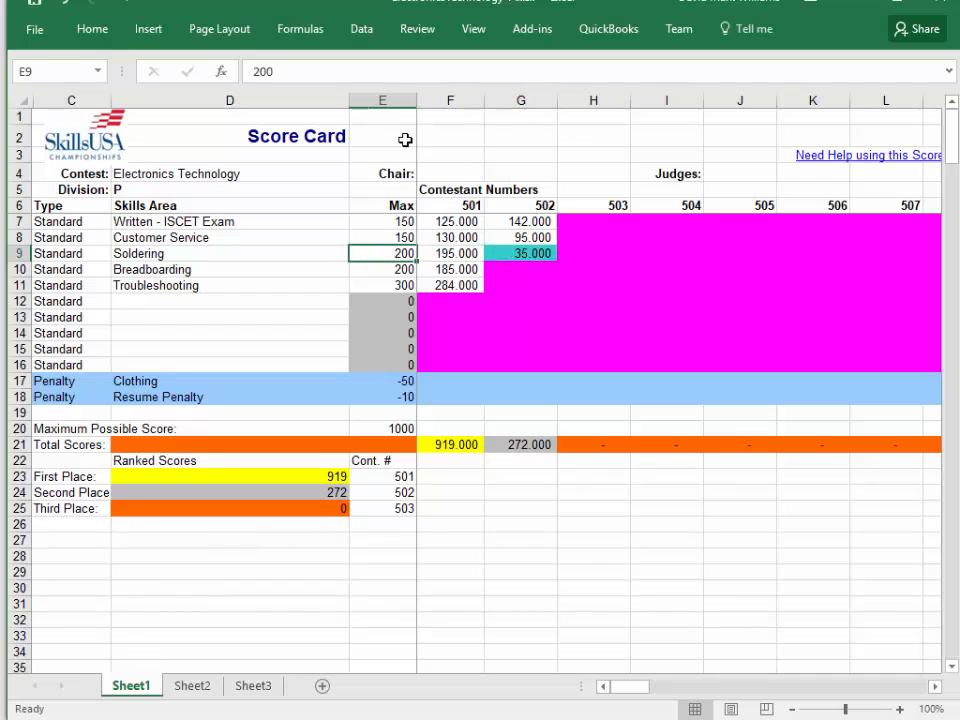
key("Right")
key("Right")
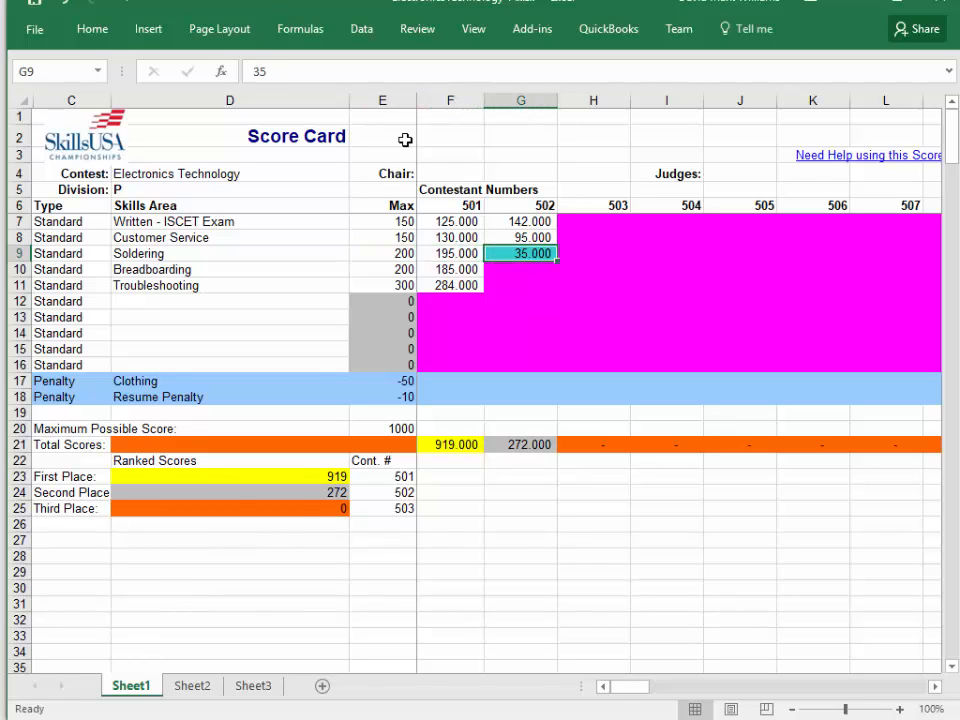
type("135")
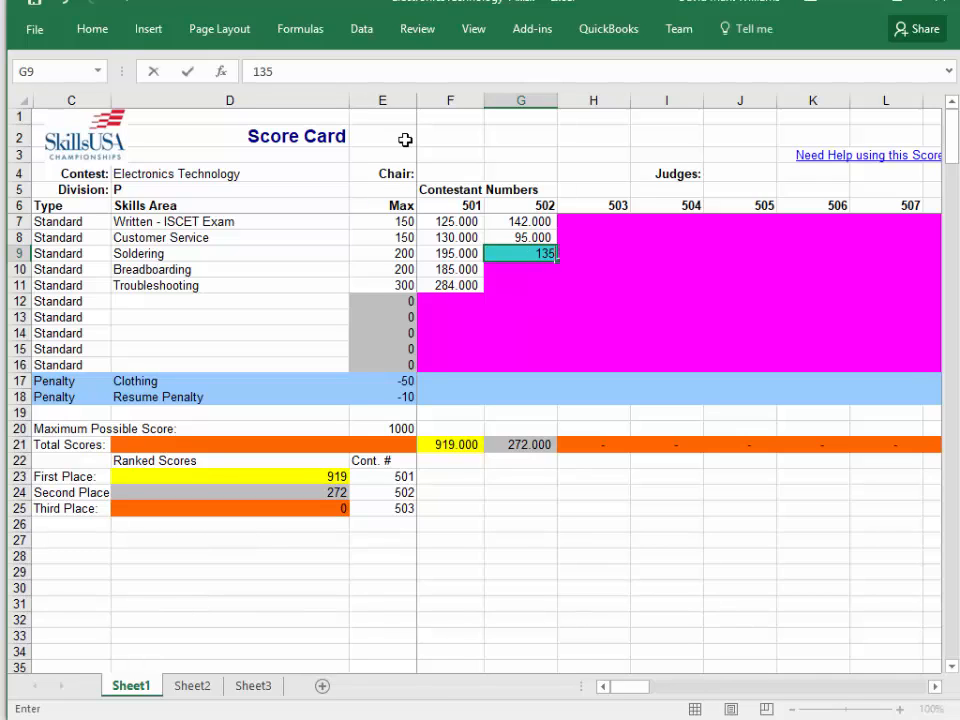
key("Return")
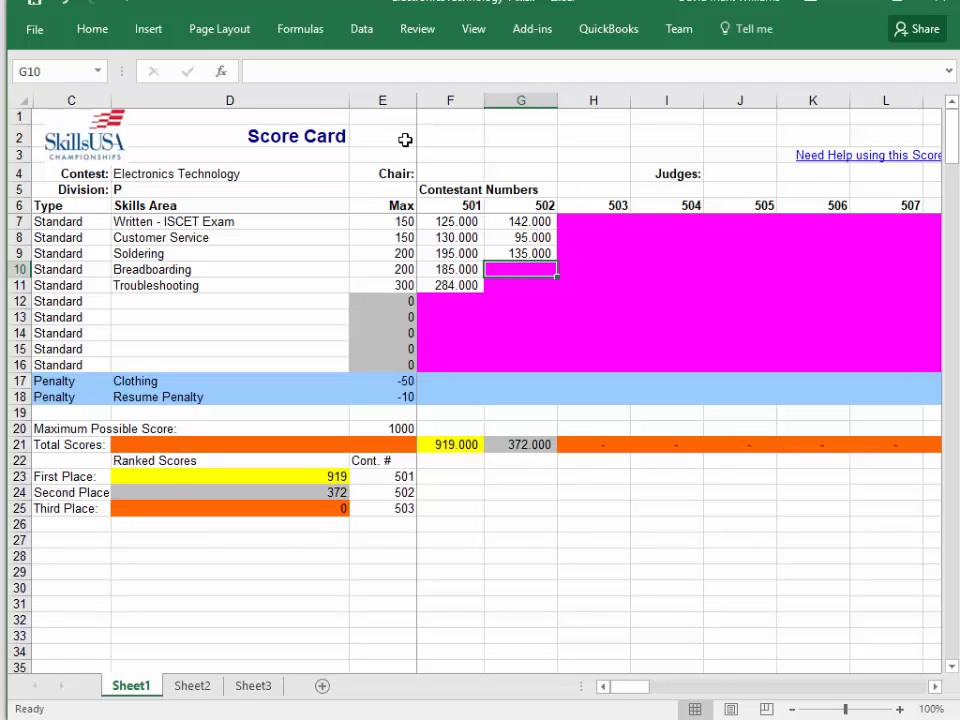
Enter 26 as contestant 502's Breadboarding score and replace it with 126.
type("26")
key("Return")
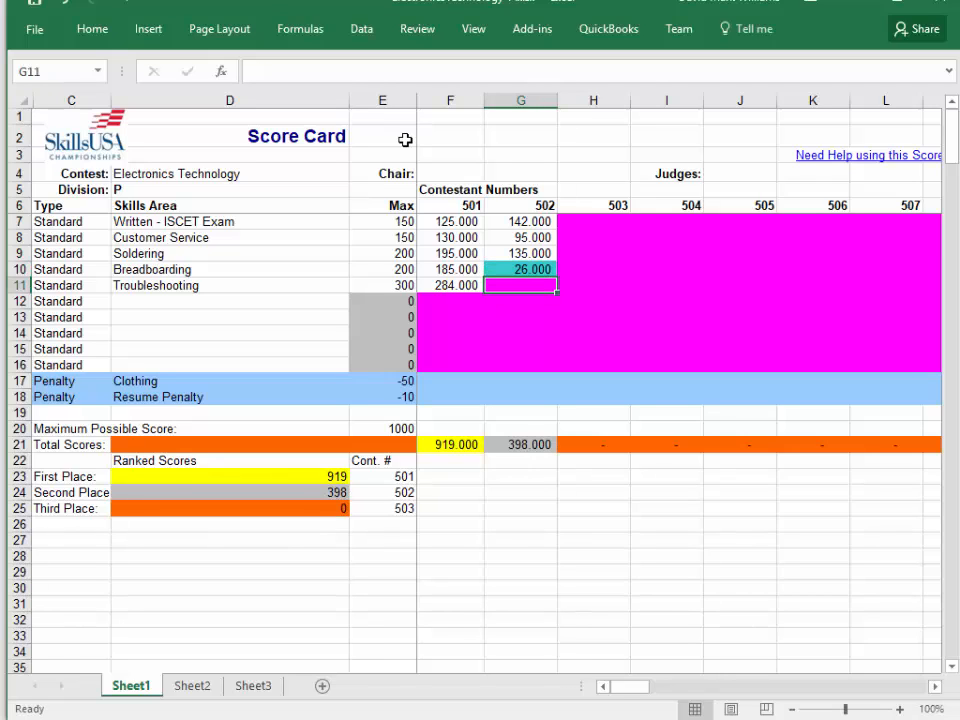
key("Up")
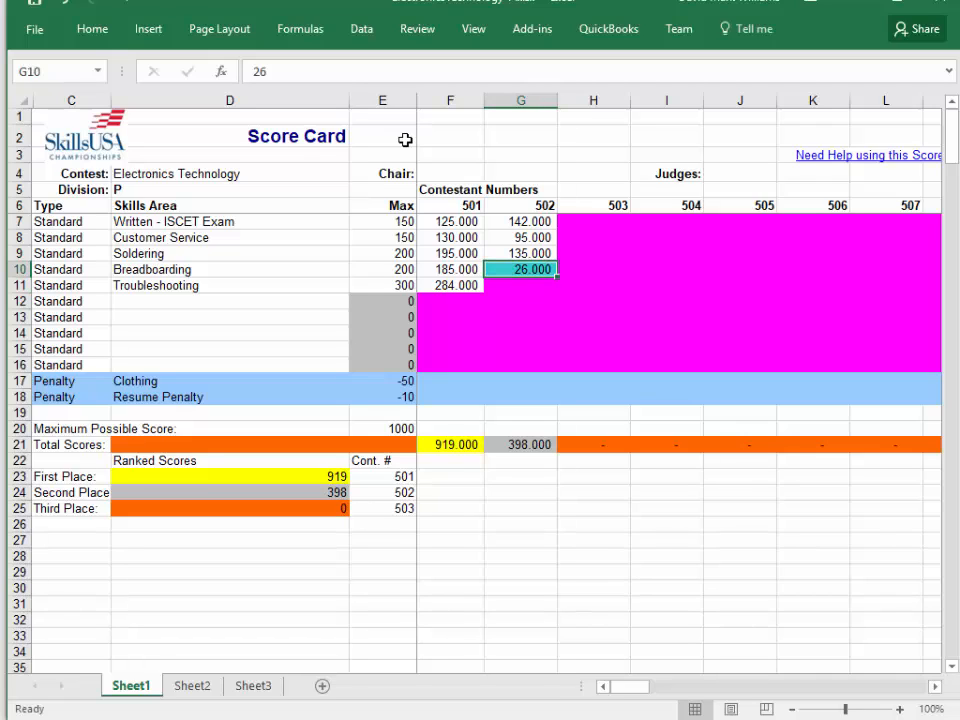
type("126")
key("Return")
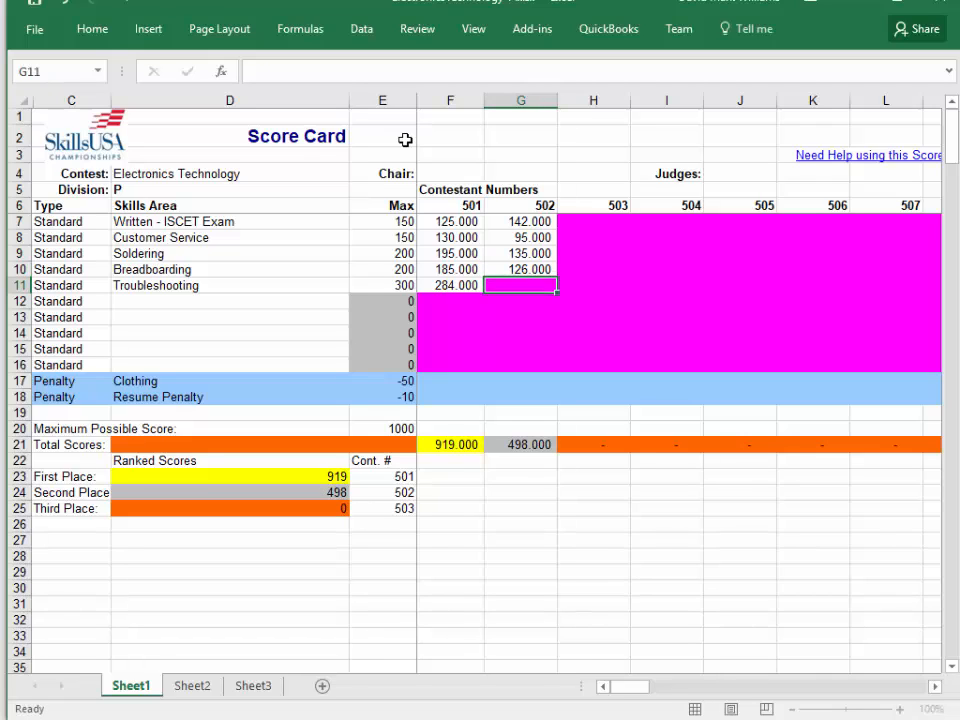
Enter 280 as contestant 502's Troubleshooting score and an intentional 0 as contestant 503's Written - ISCET Exam score.
type("280")
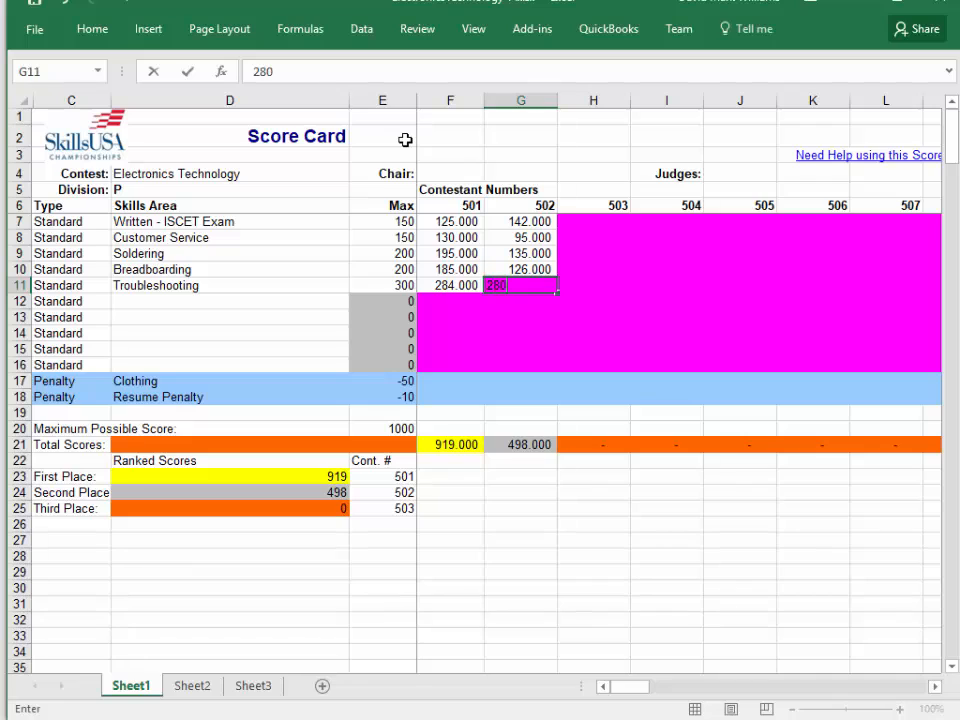
key("Return")
key("Up")
key("Up")
key("Right")
key("Up")
key("Up")
key("Up")
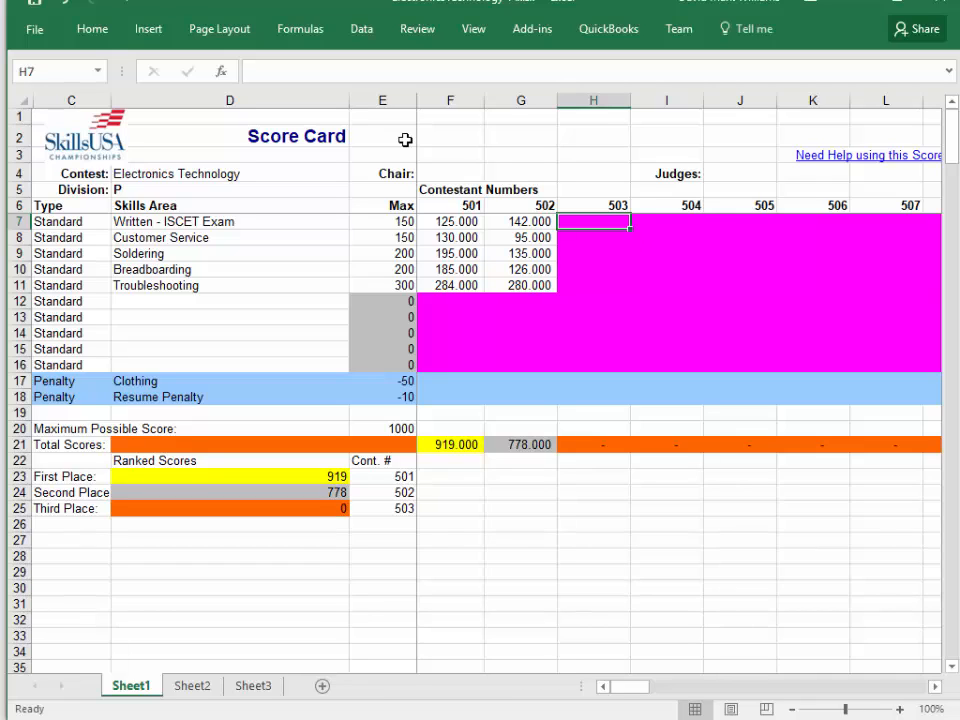
type("0")
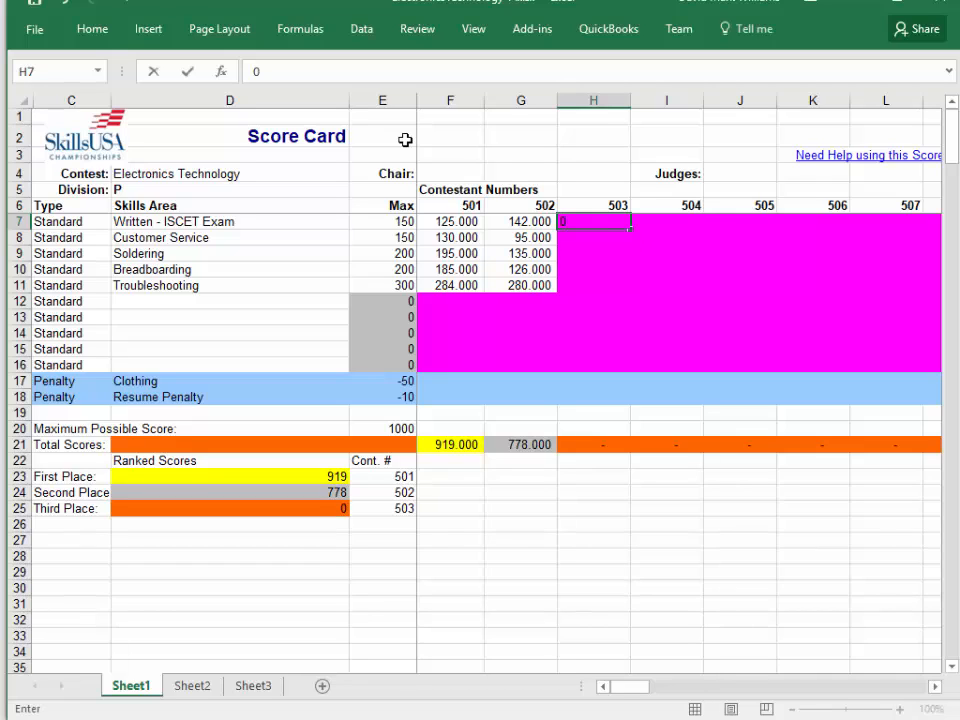
key("Return")
Enter contestant 503's remaining scores: Customer Service 125, Soldering 135, Breadboarding 150 and Troubleshooting 255.
type("125")
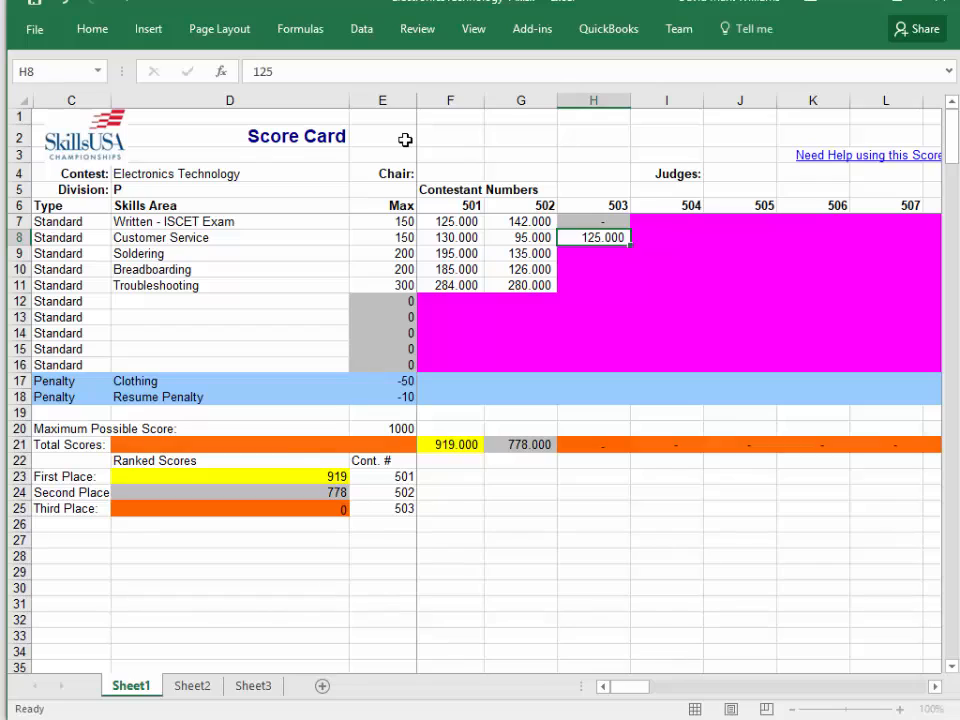
key("Return")
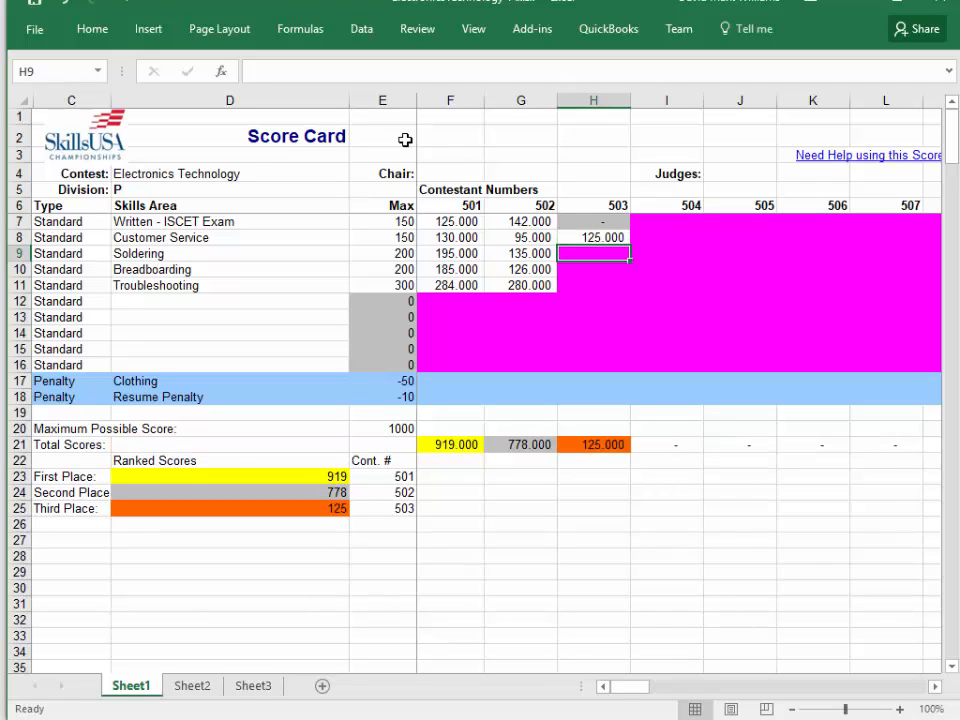
type("135")
key("Return")
type("150")
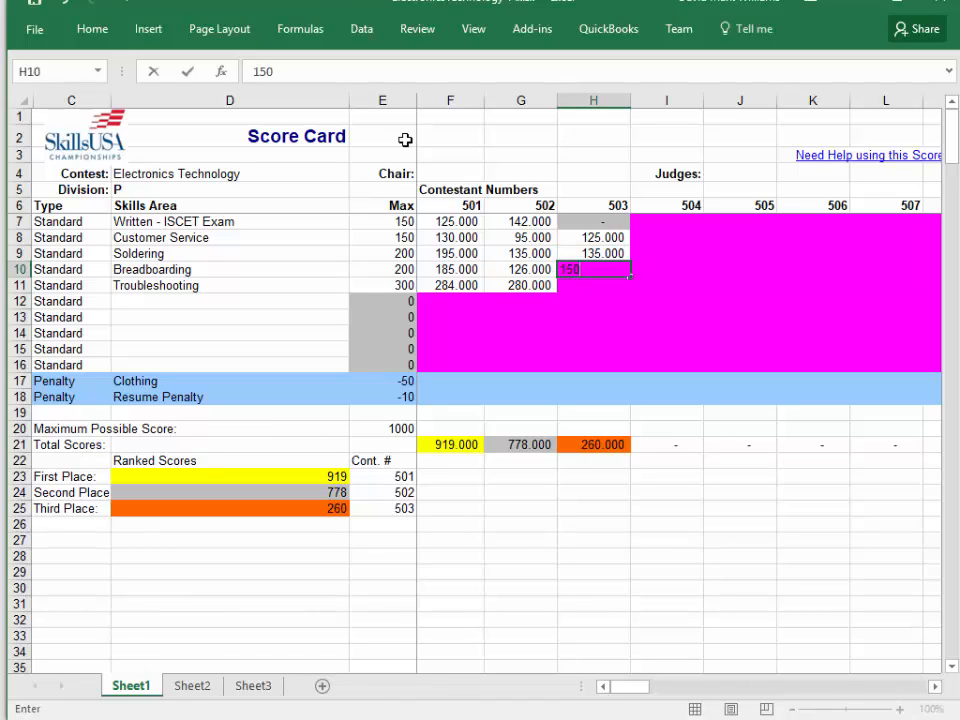
key("Return")
type("255")
key("Return")
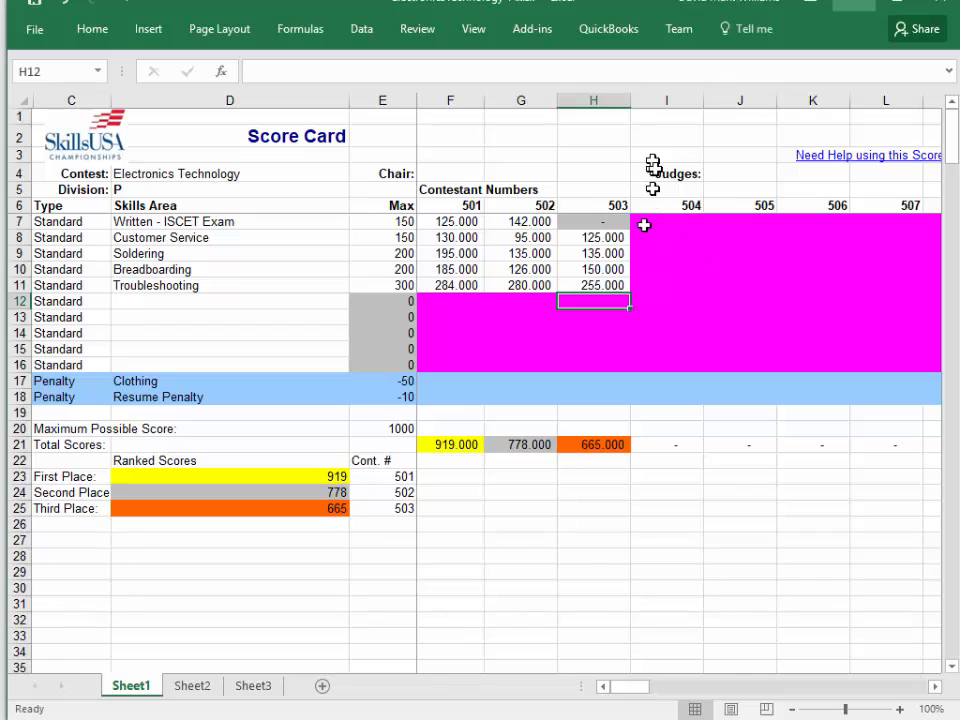
Enter 184 as contestant 504's Written - ISCET Exam score and replace it with 148.
key("Right")
key("Up")
key("Up")
key("Up")
key("Up")
key("Up")
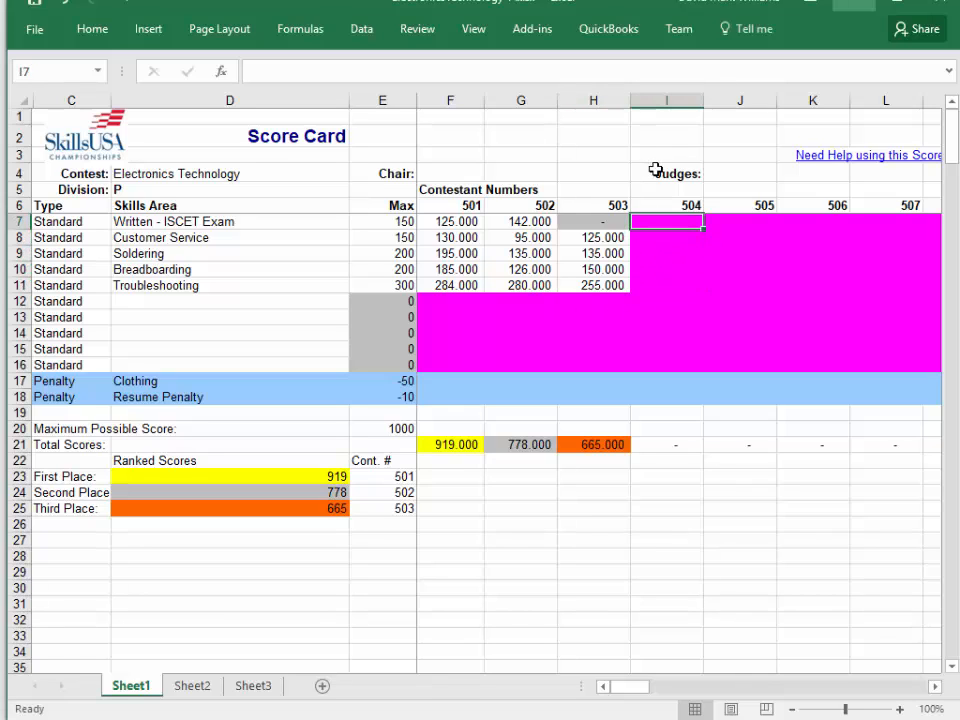
type("2")
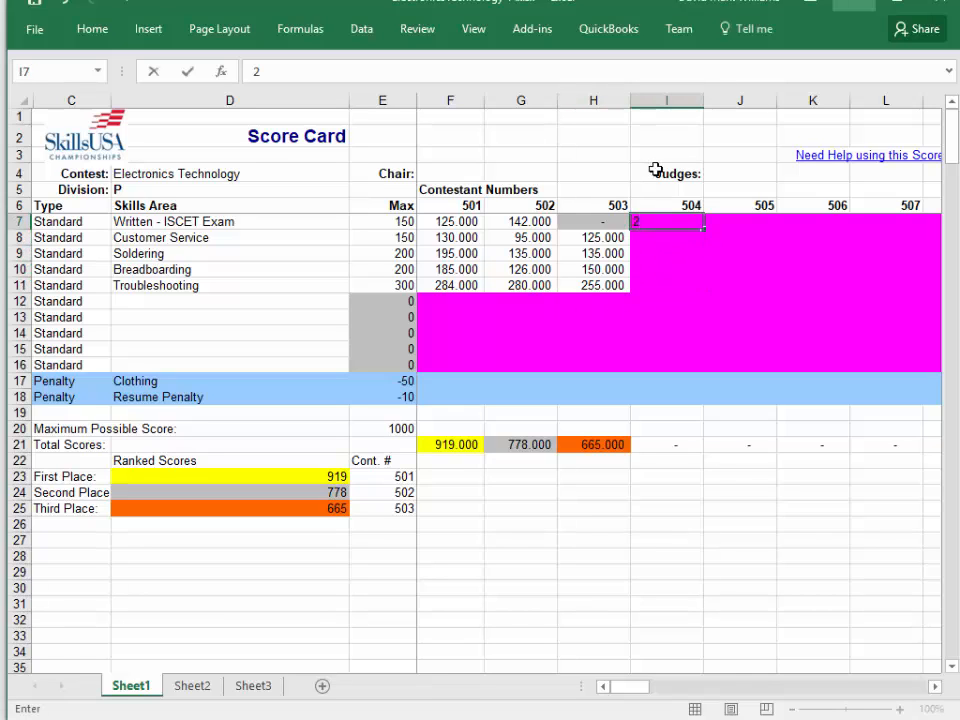
key("BackSpace")
type("184")
key("Return")
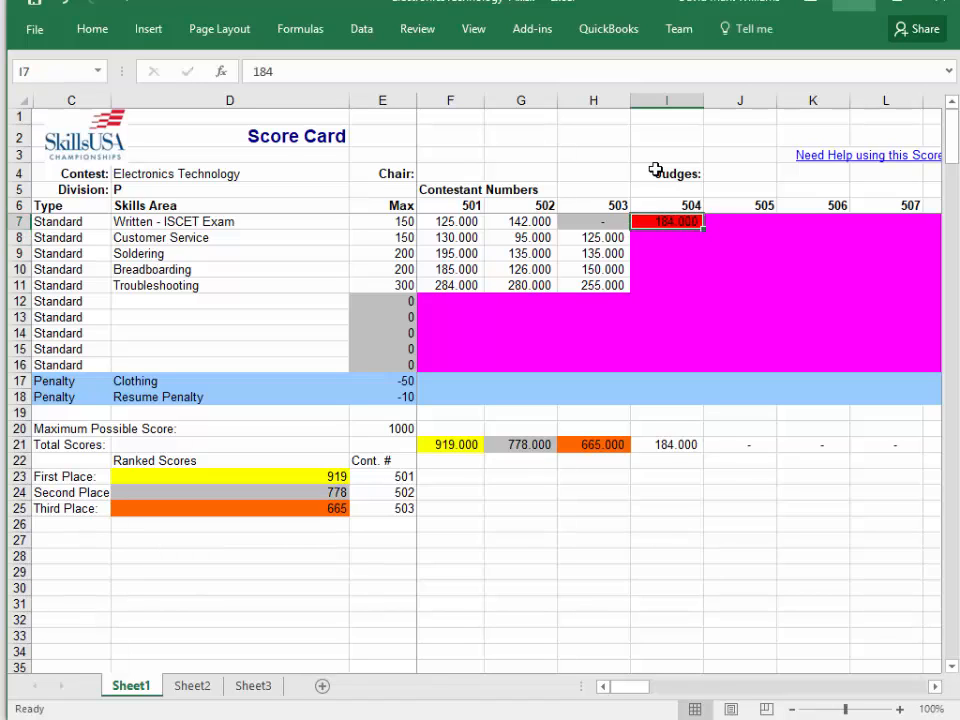
type("148")
key("Return")
Enter 166 as contestant 504's Customer Service score and correct it to 150.
type("1")
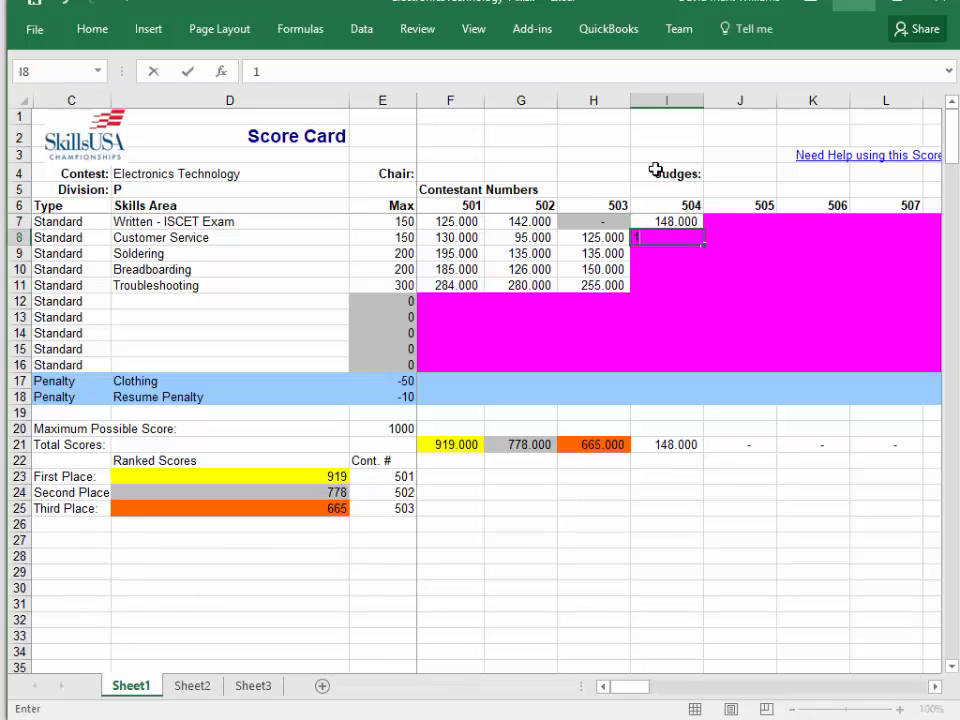
type("66")
key("Return")
key("Up")
type("160")
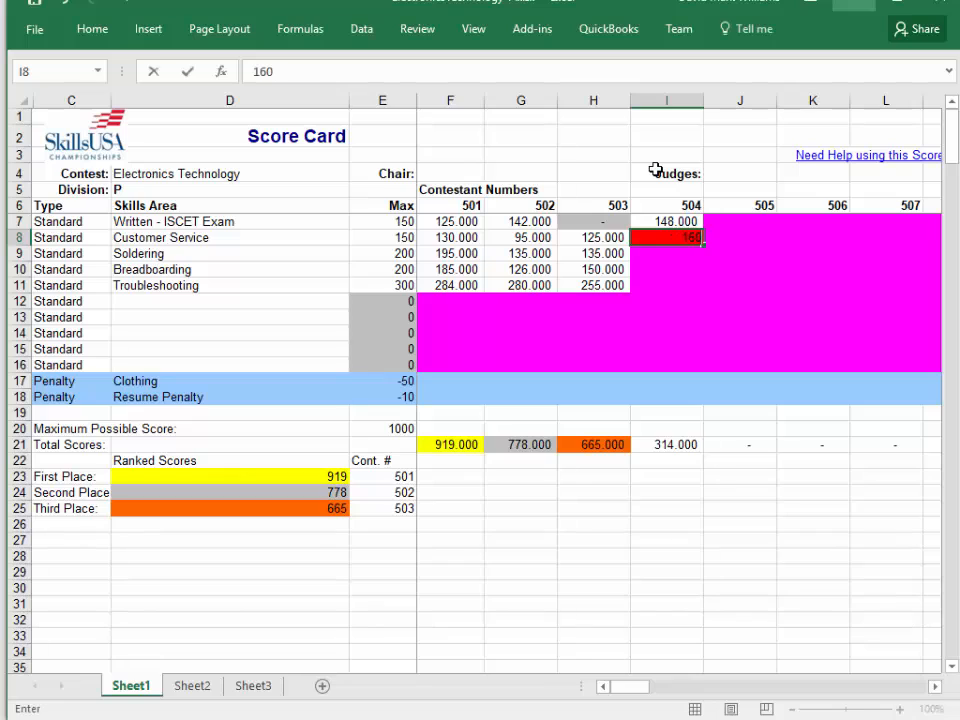
key("BackSpace")
key("BackSpace")
type("50")
key("Return")
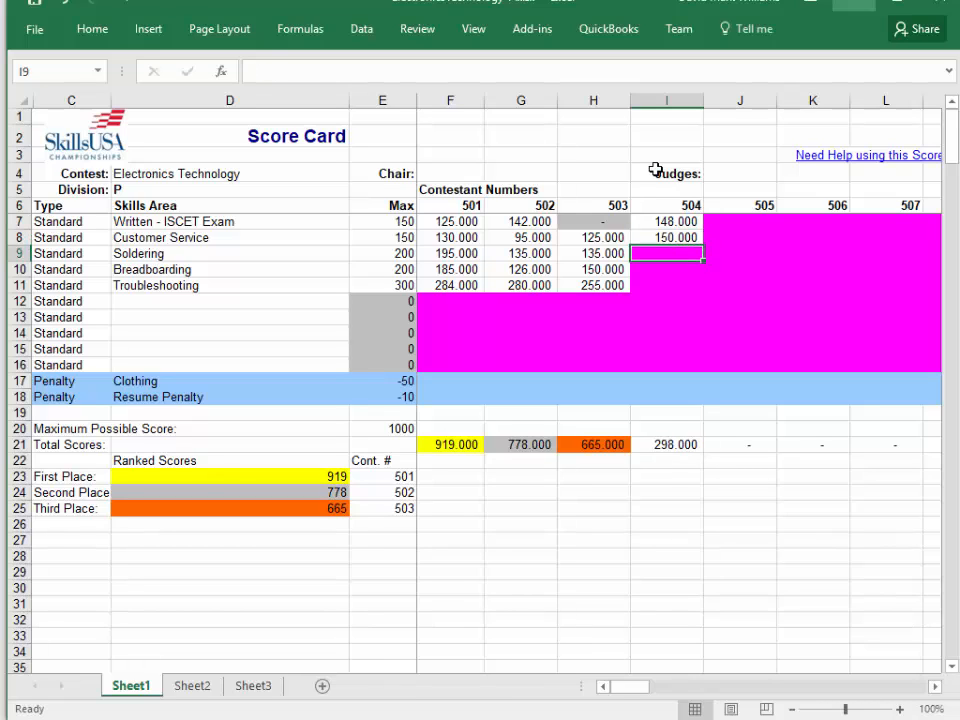
Enter 15 for Soldering, 160 for Breadboarding and 296 for Troubleshooting as contestant 504's scores.
type("15")
key("Return")
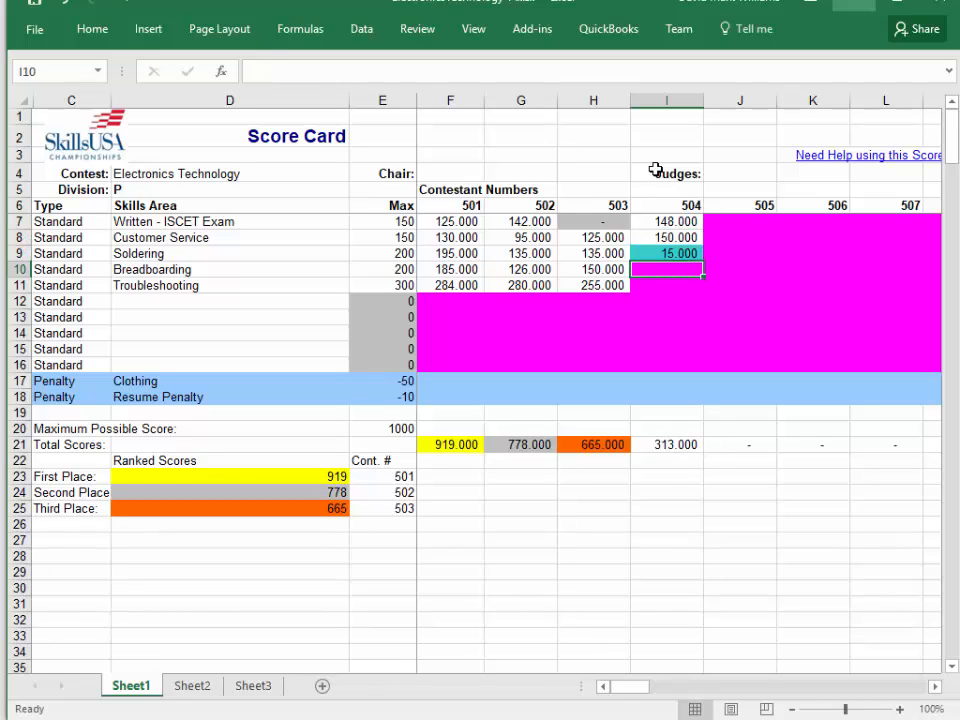
type("160")
key("ctrl+Return")
key("Return")
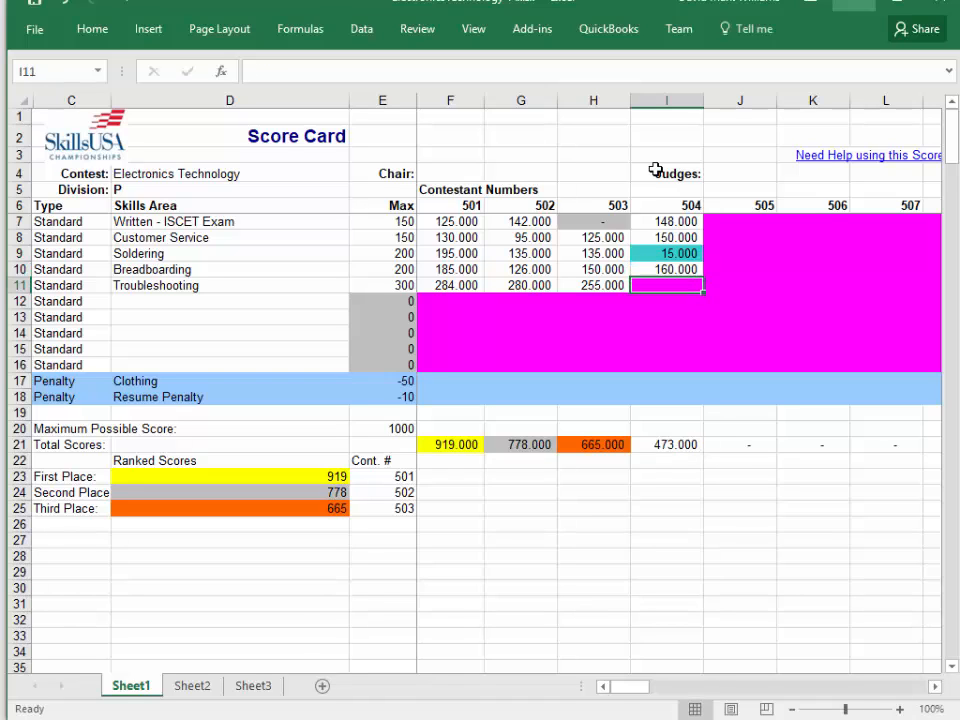
type("296")
key("Return")
Correct contestant 504's Soldering score to 150 and move to contestant 505's first score.
key("Up")
key("Up")
key("Up")
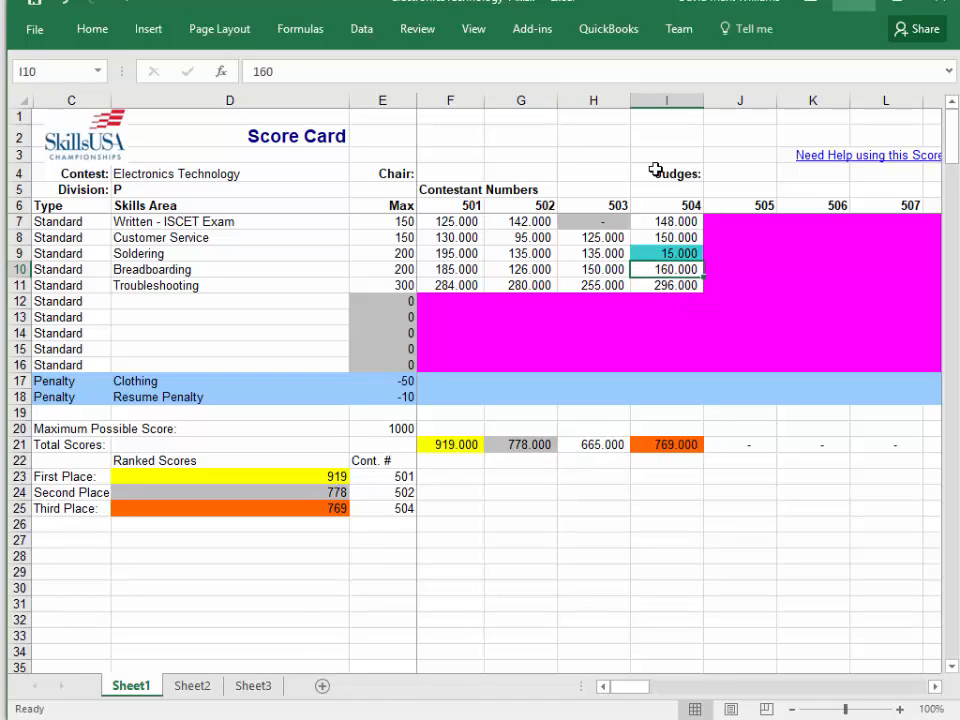
type("150")
key("Return")
key("Right")
key("Up")
key("Up")
key("Up")
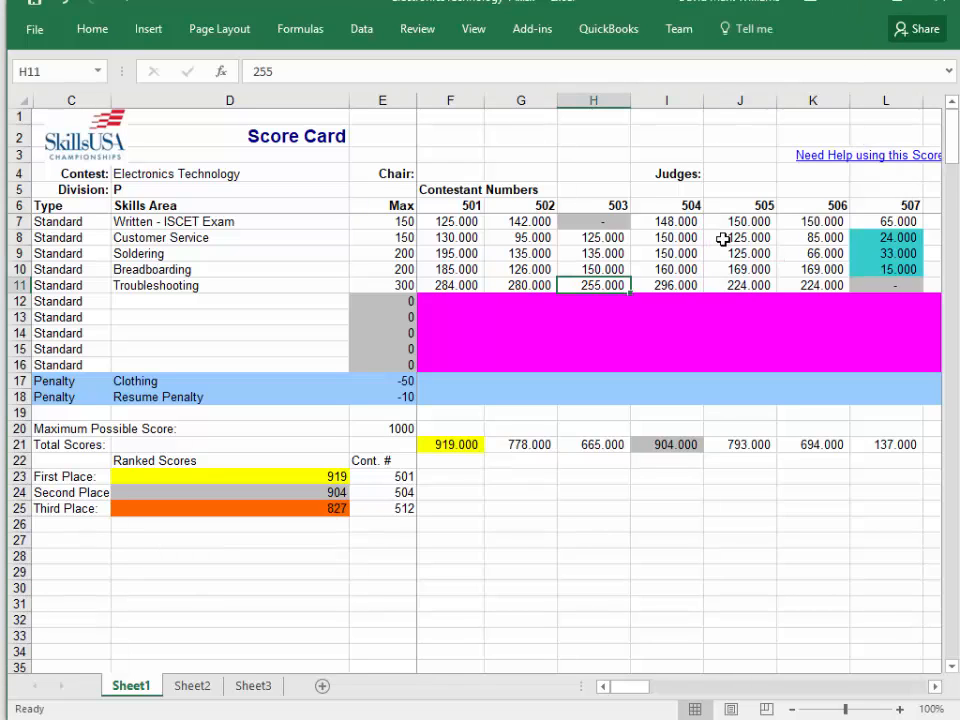
Review the Total Scores row across all contestants, including the color-highlighted totals.
key("Down")
key("Down")
key("Down")
key("Down")
key("Down")
key("Down")
key("Down")
key("Down")
key("Down")
key("Down")
key("Left")
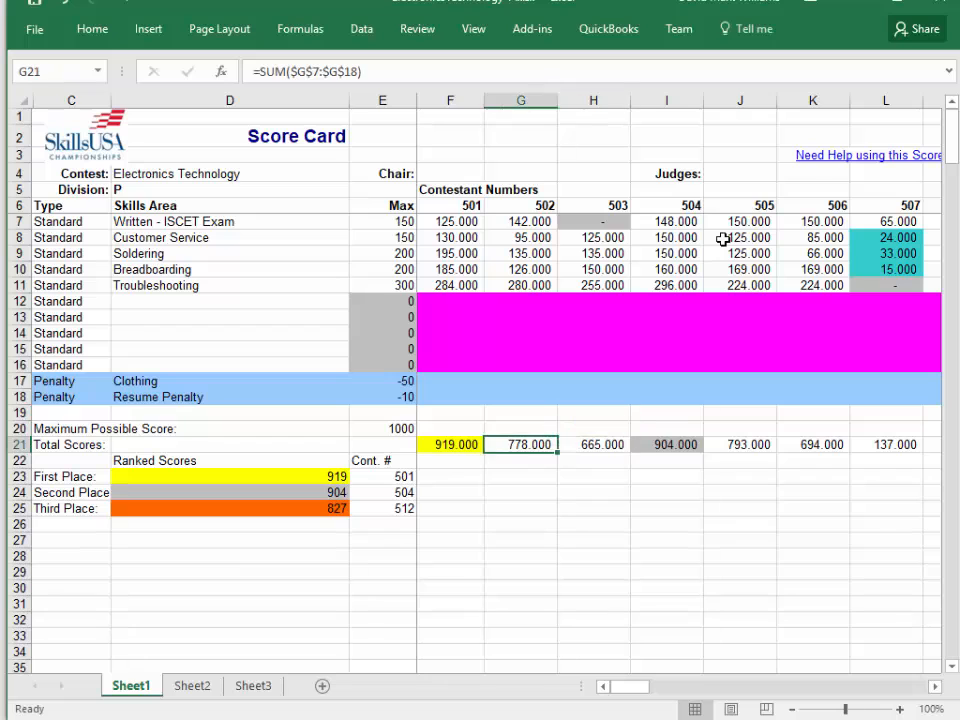
key("Left")
key("Right")
key("Right")
key("Right")
key("Right")
key("Right")
key("Right")
key("Right")
key("Right")
key("Right")
key("Right")
key("Right")
key("Right")
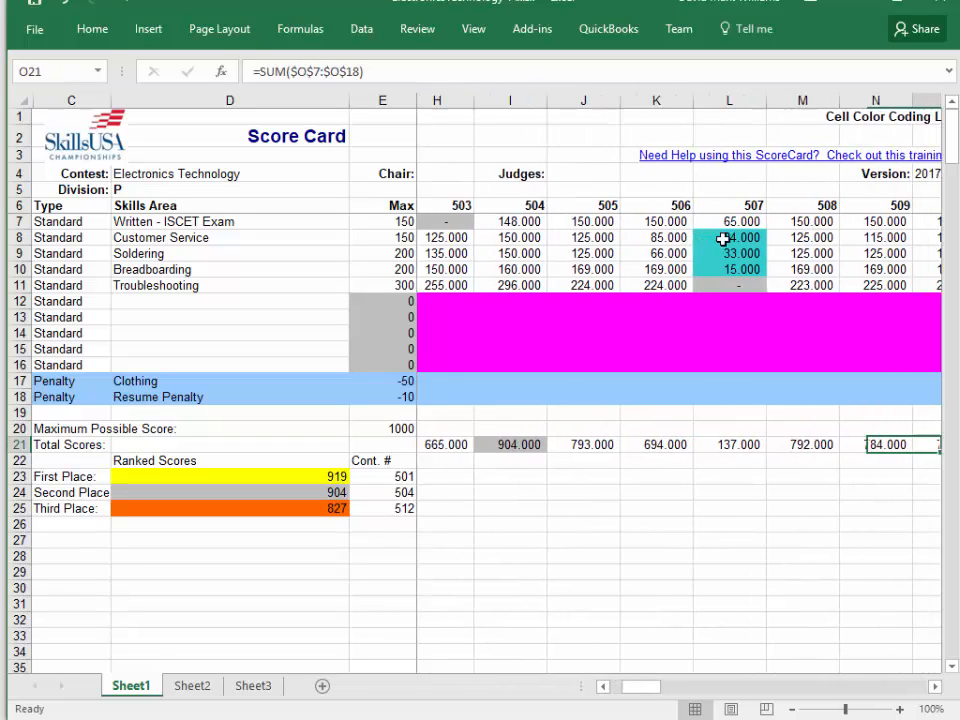
key("Left")
key("Left")
key("Left")
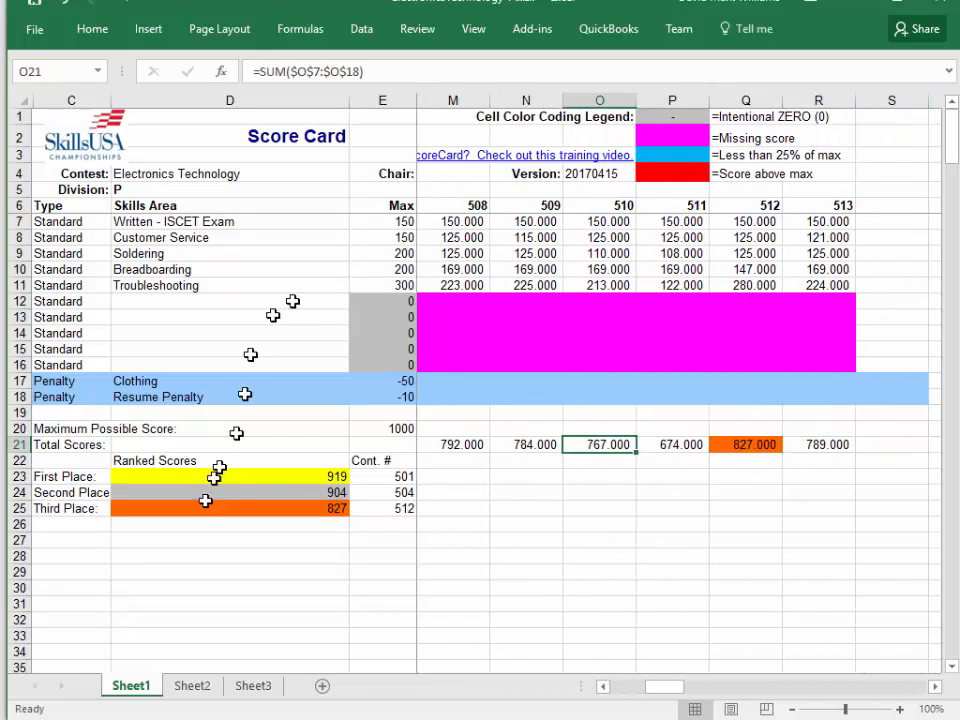
Check the ranked scores and contestant numbers, comparing the third-place entry with contestant 512's total.
left_click(390, 508)
left_click(415, 471)
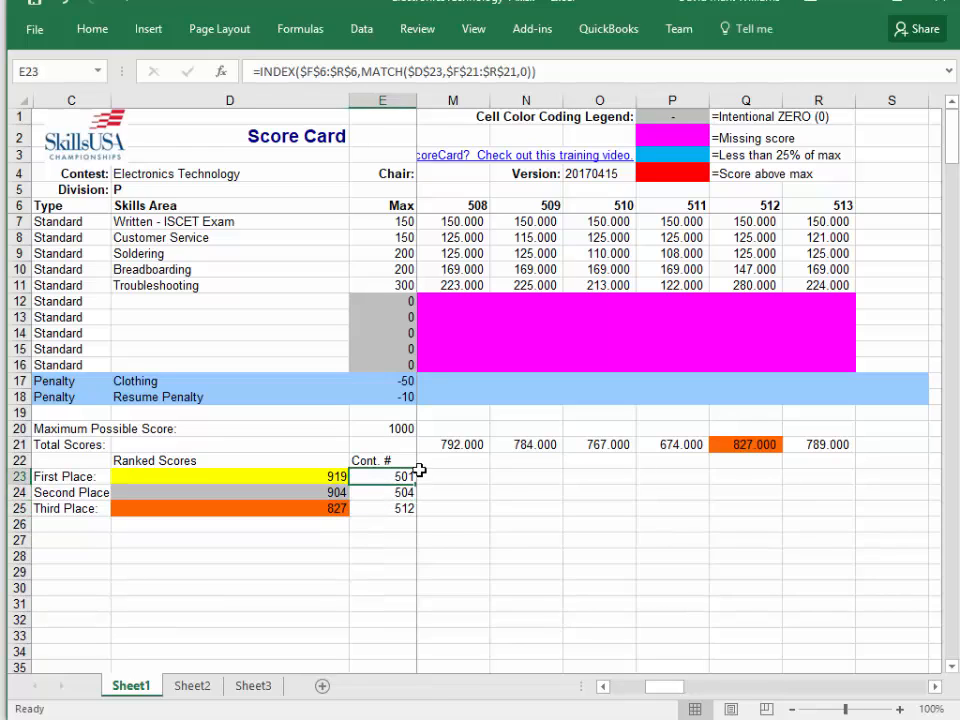
left_click(385, 508)
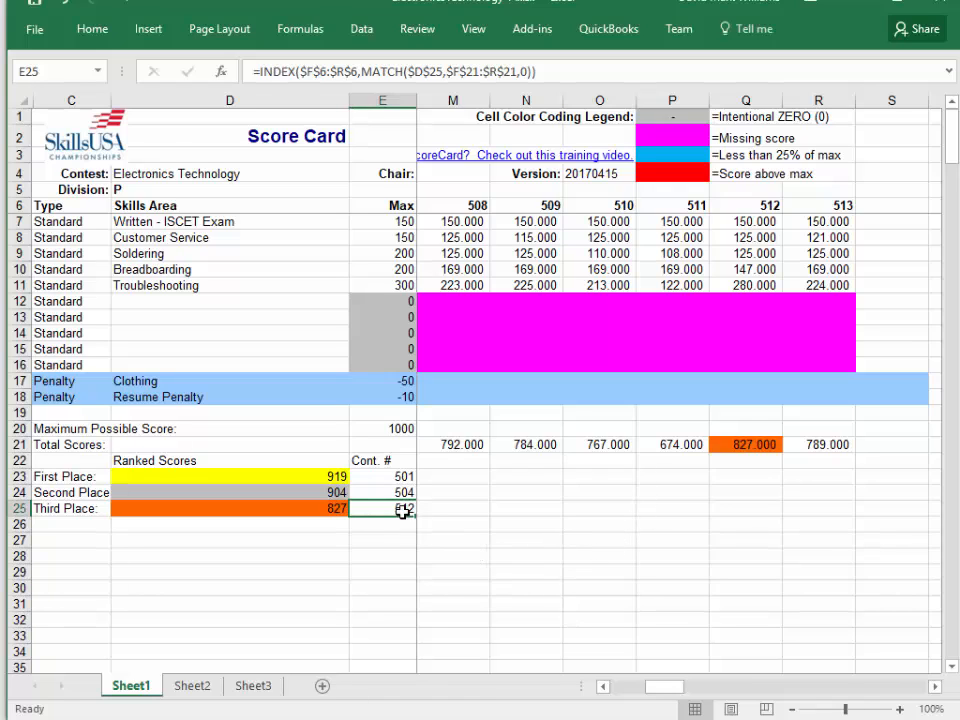
left_click(335, 508)
left_click(765, 190)
left_click_drag(770, 203, 746, 444)
left_click(746, 444)
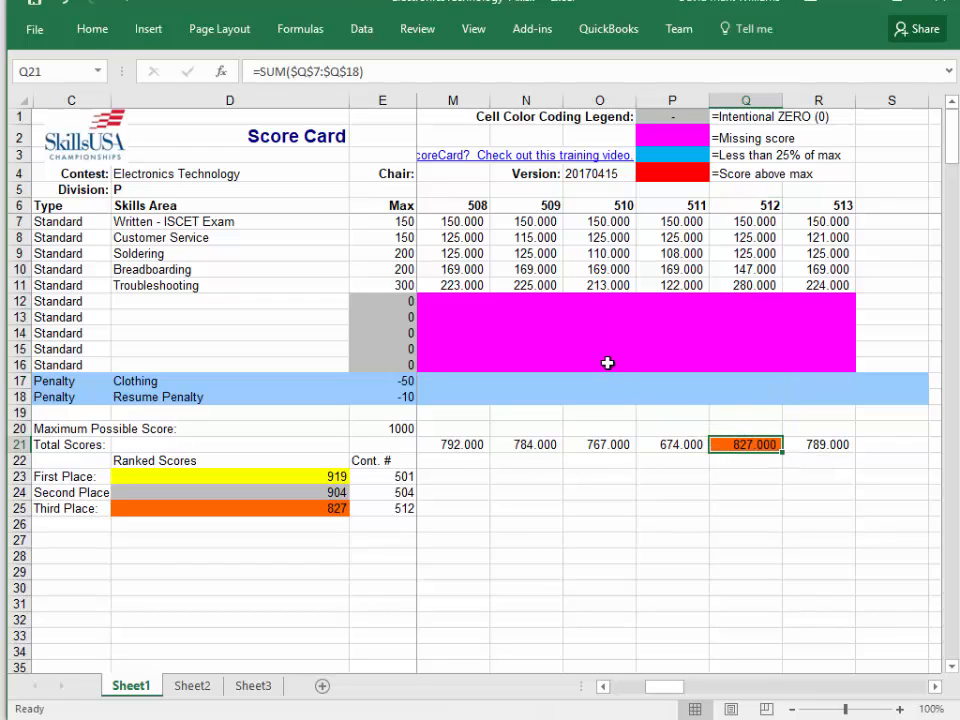
Save and close the current score card and open ElectronicsTechnology-S.xlsx from the GIGASTONE (I:) drive.
left_click(40, 6)
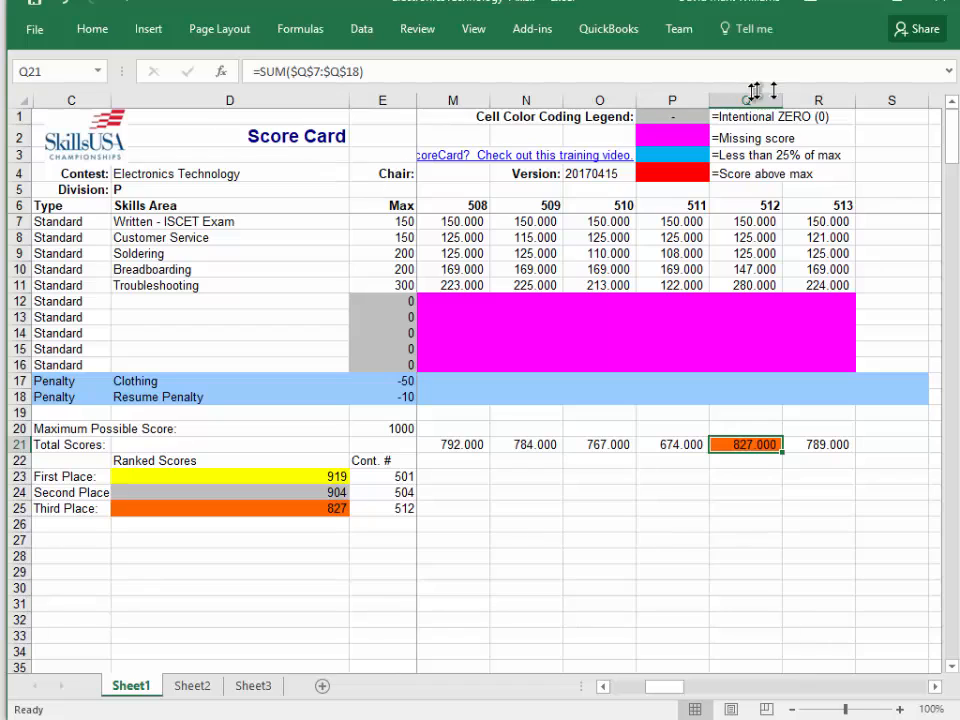
left_click(942, 8)
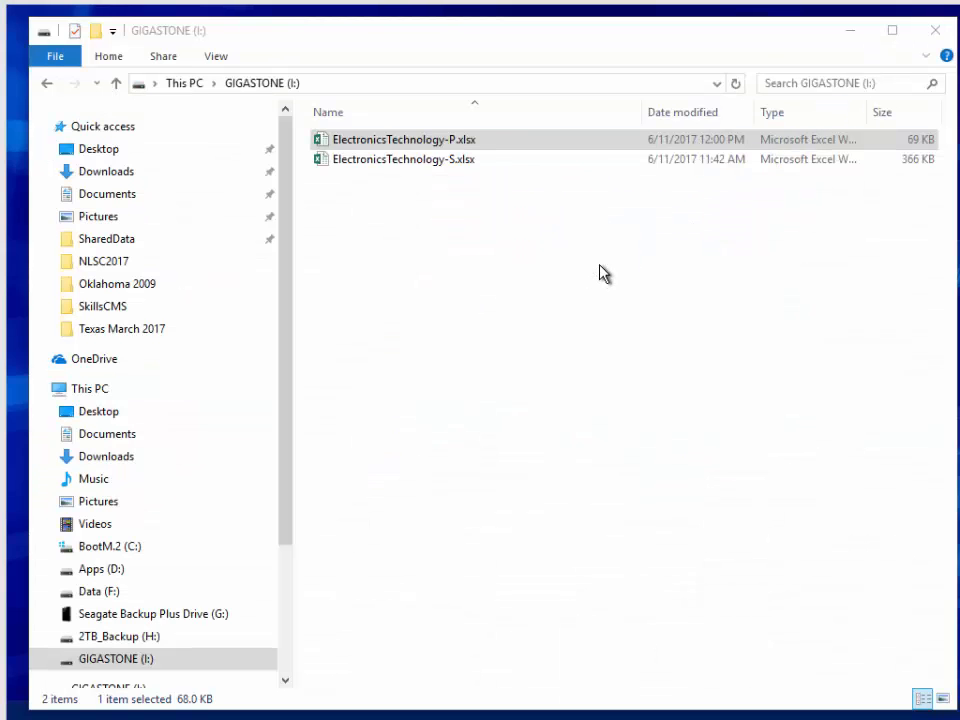
double_click(386, 160)
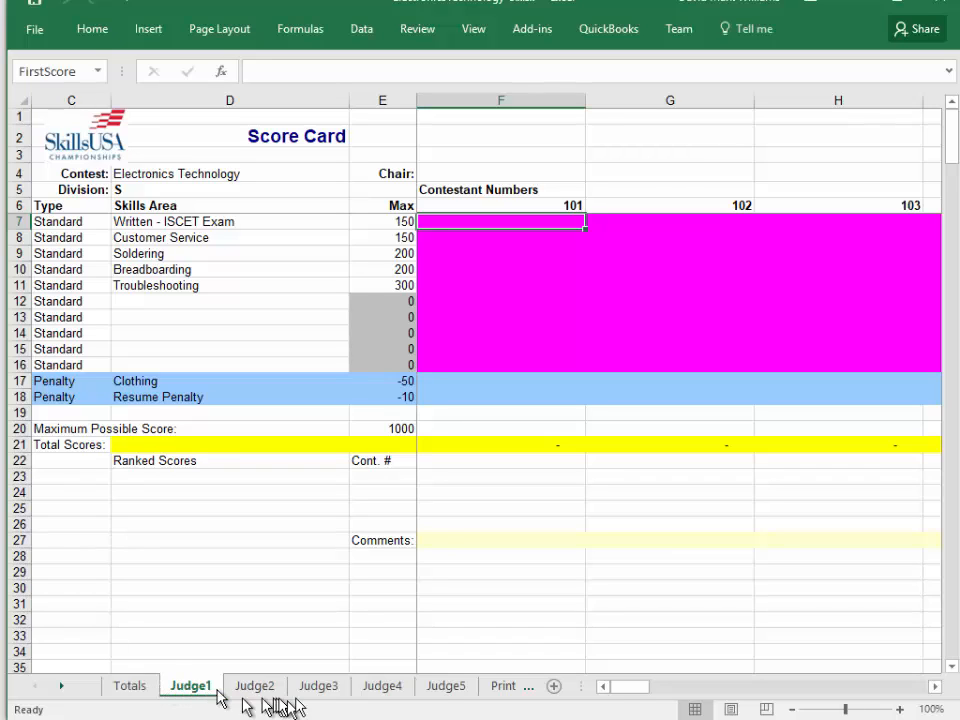
Look through the Totals sheet and the Judge1 to Judge4 sheets of the multi-judge score card.
left_click(130, 686)
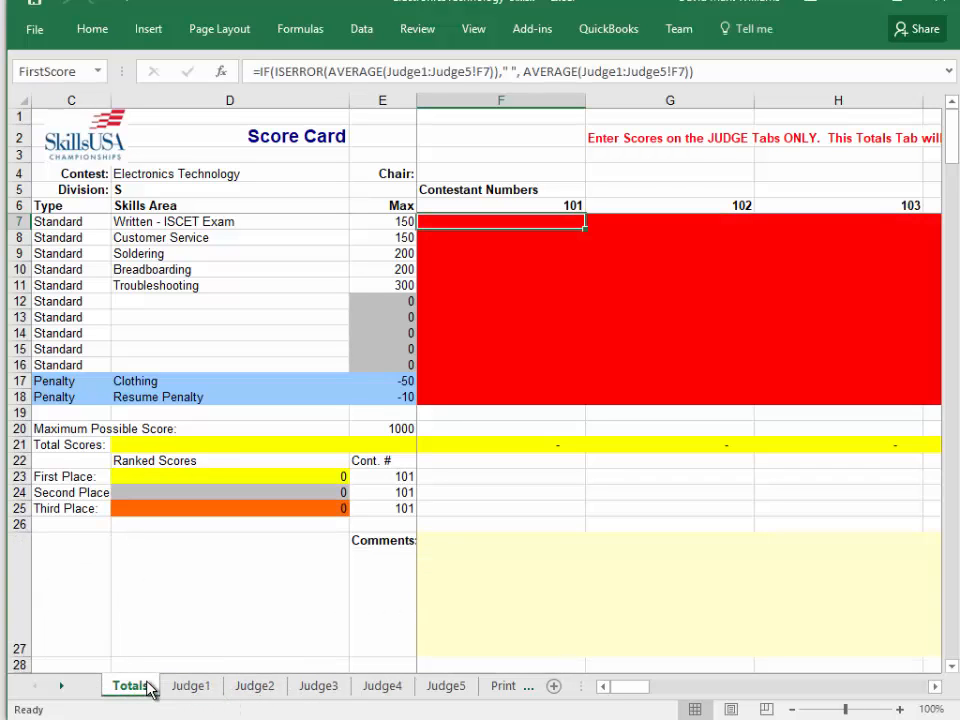
left_click(189, 686)
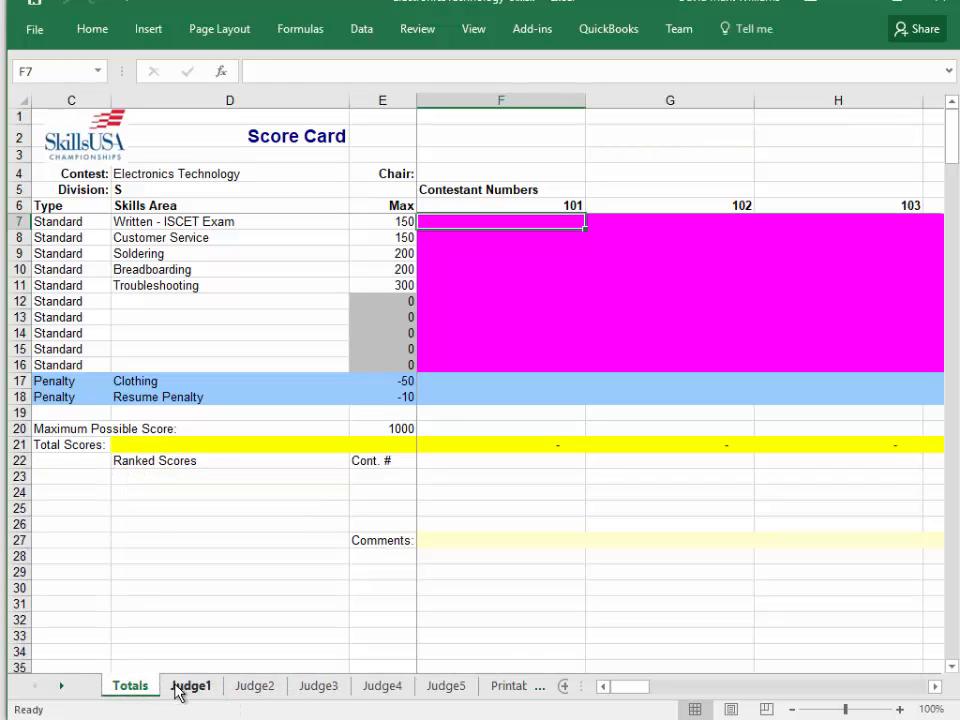
left_click(254, 686)
left_click(318, 686)
left_click(380, 686)
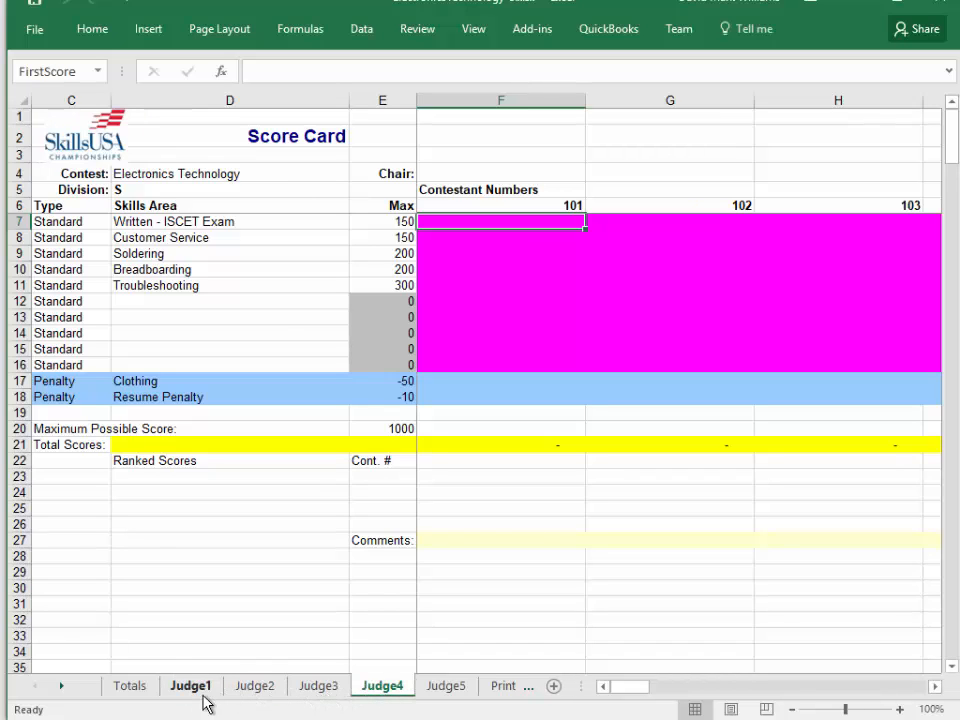
On the Judge1 sheet, enter contestant 101's scores from Written - ISCET Exam through Troubleshooting: 123, 135, 184, 200 and 265.
left_click(192, 688)
type("123")
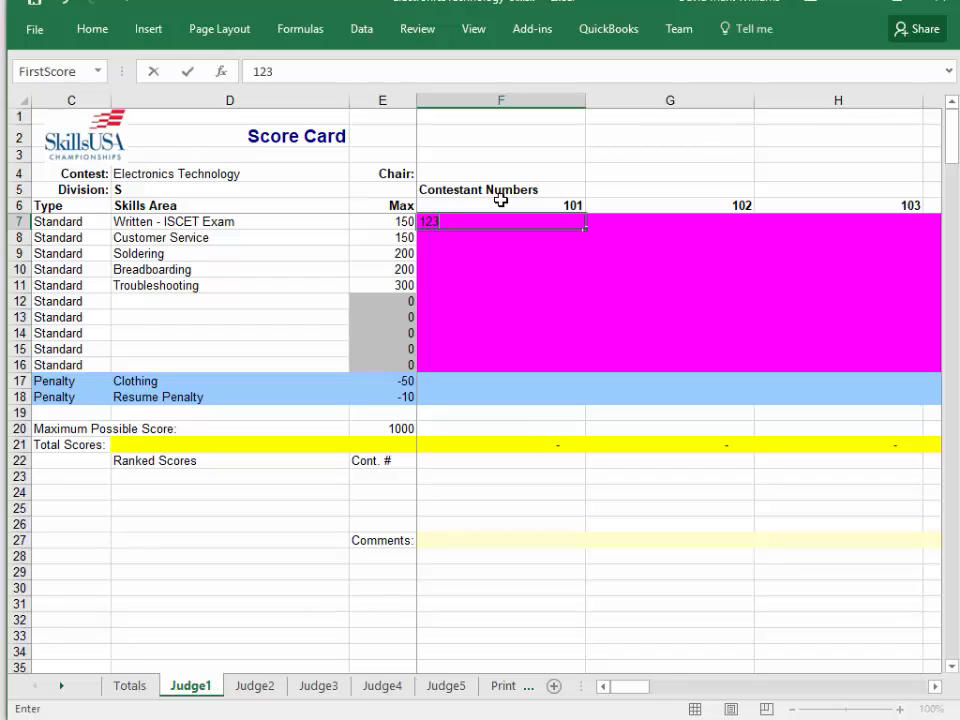
key("Return")
type("135")
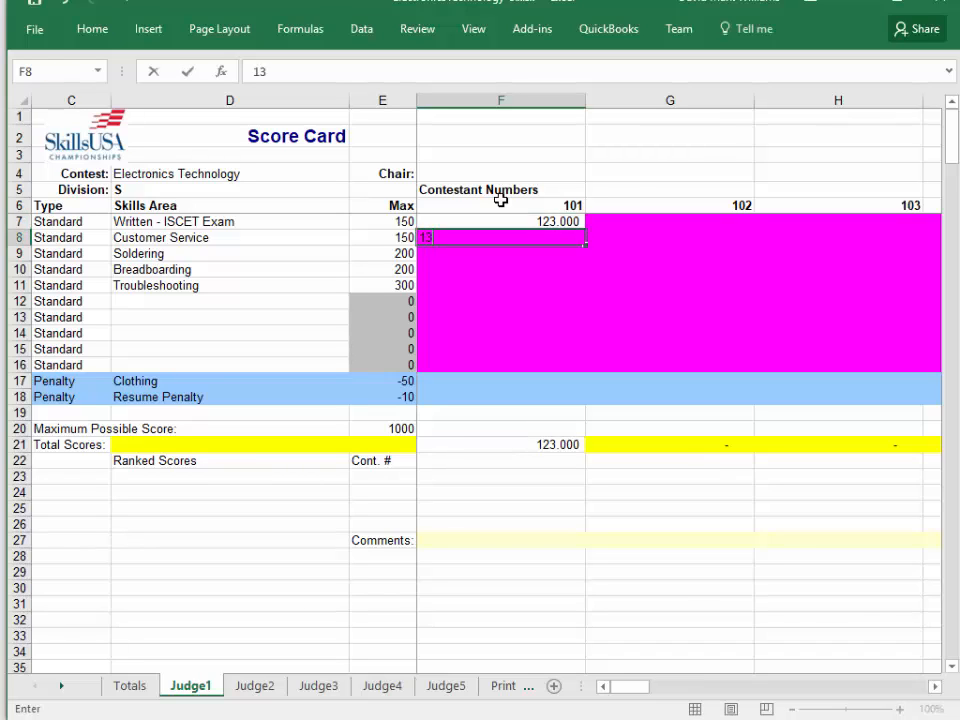
key("Return")
type("184")
key("Return")
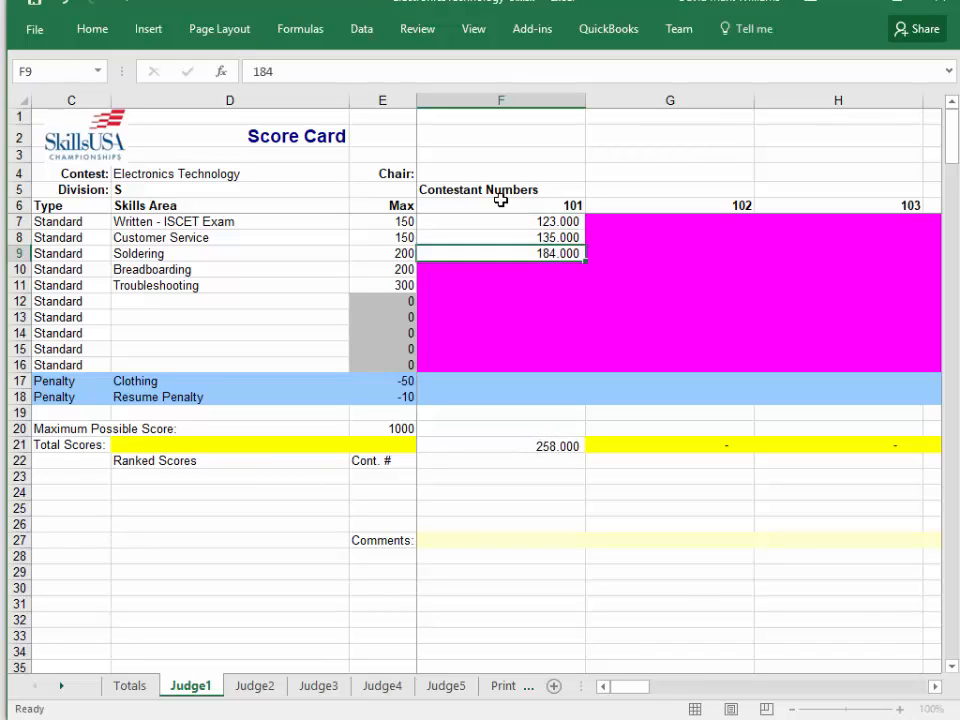
type("200")
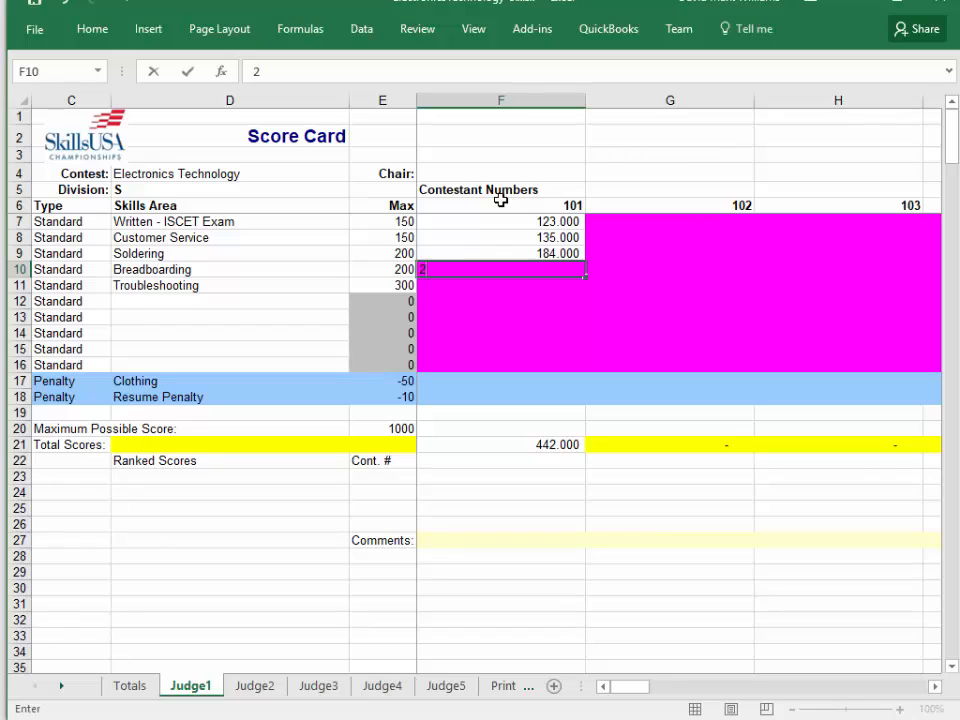
key("Return")
type("26")
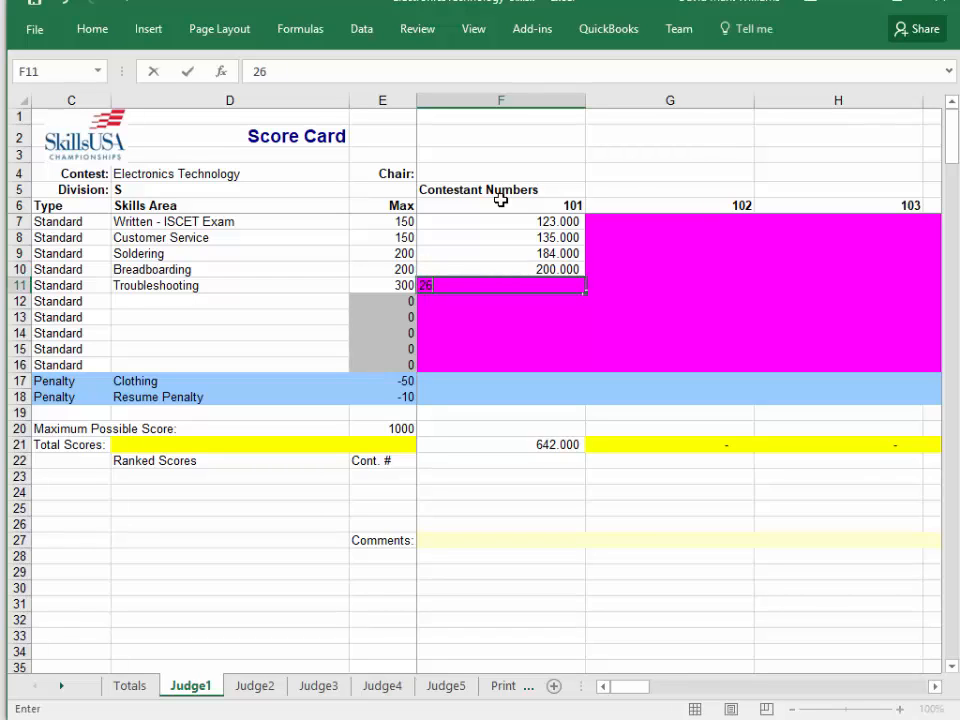
type("5")
key("Return")
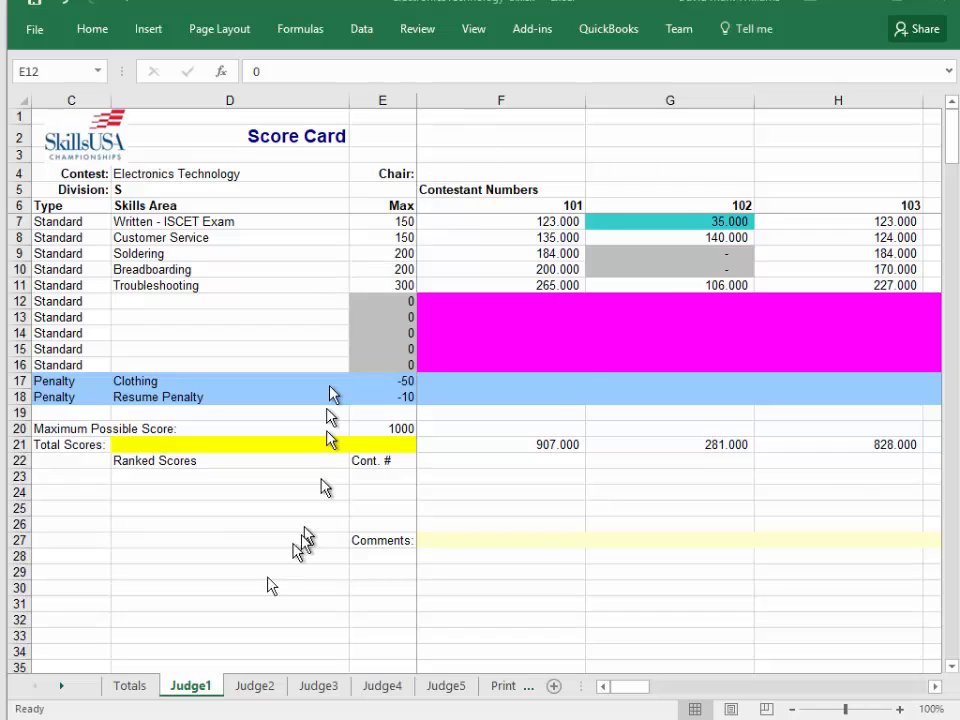
Examine contestant 102's scores on the Judge1 sheet from Written - ISCET Exam through Breadboarding, including the highlighted entries.
left_click(671, 276)
left_click(748, 190)
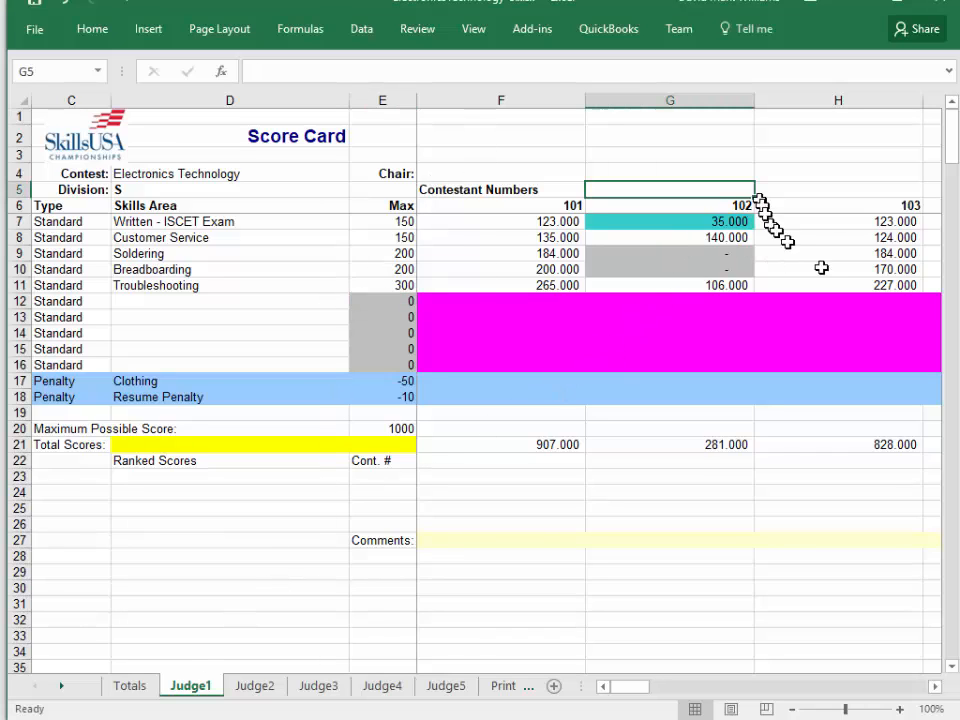
key("Down")
key("Down")
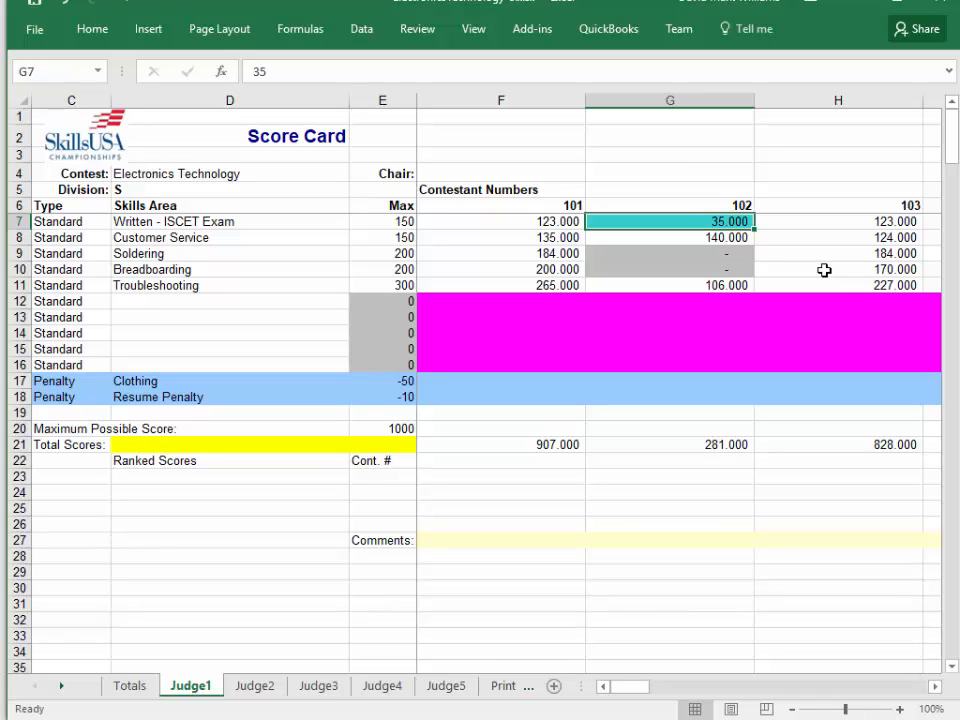
key("Down")
key("Down")
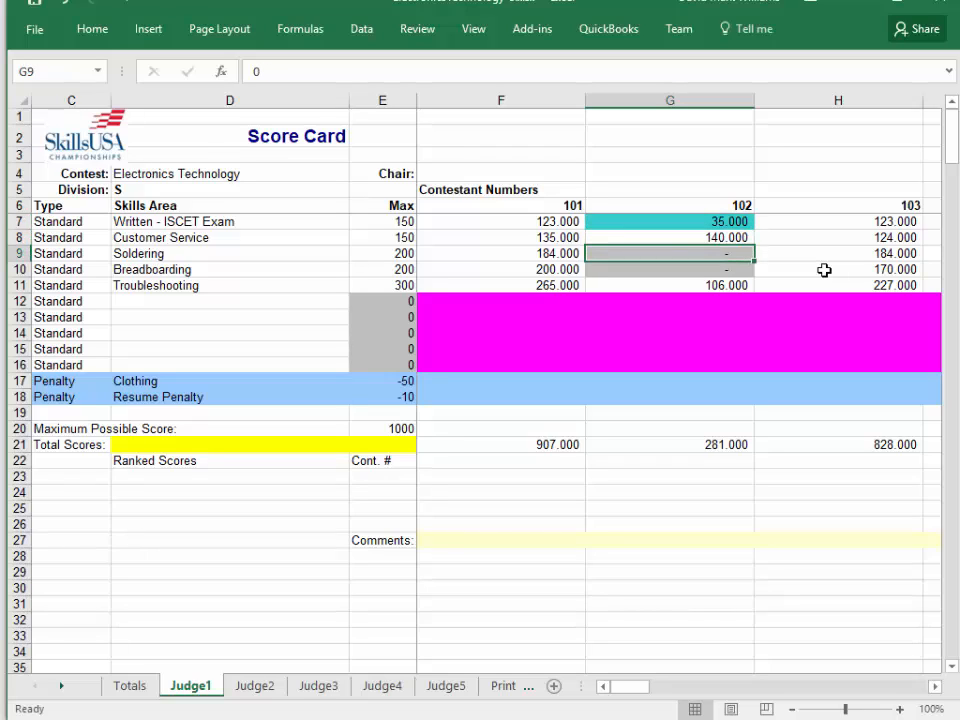
key("Down")
key("Up")
key("Up")
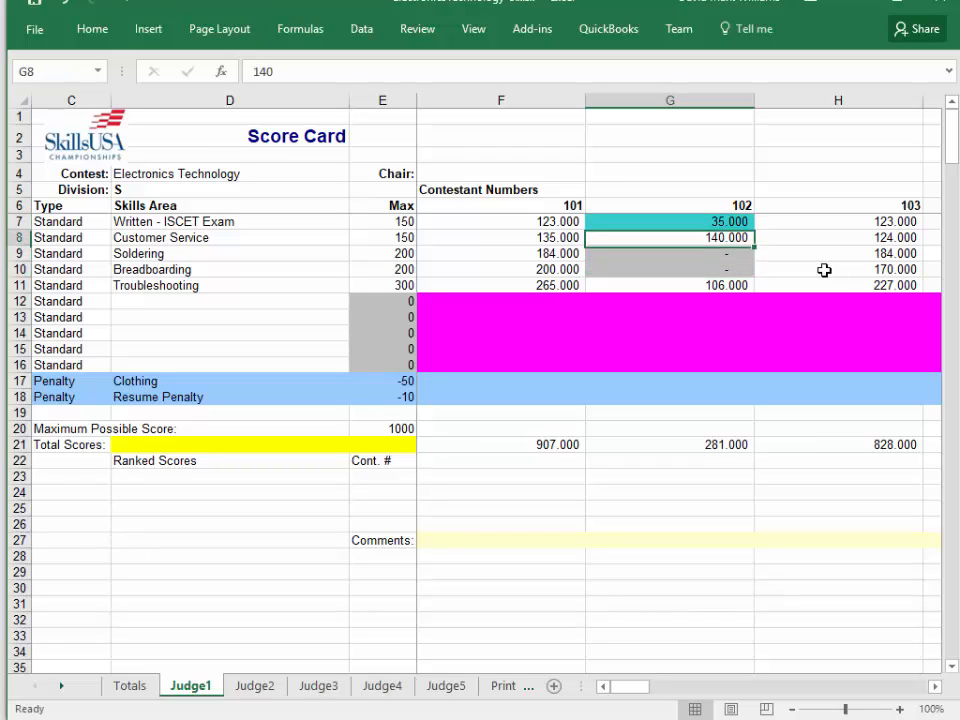
Enter 0 as contestant 102's Soldering score on the Judge1 sheet.
key("Down")
type("0")
key("Return")
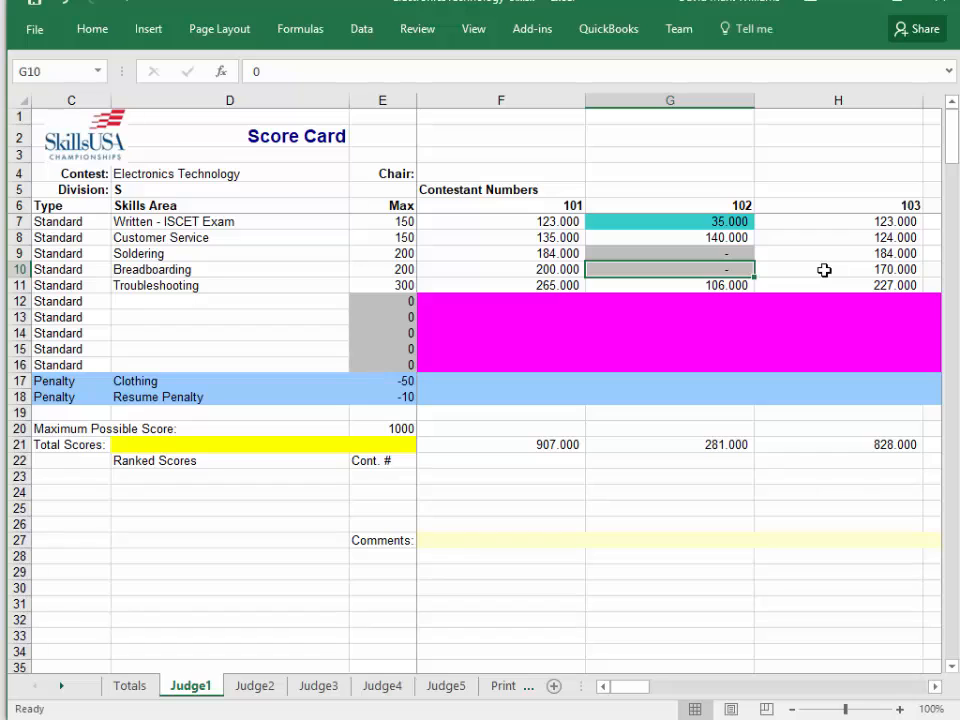
On the Judge2 sheet, enter contestant 101's scores: Written - ISCET Exam 125, Customer Service 125 and Soldering 180.
left_click(255, 688)
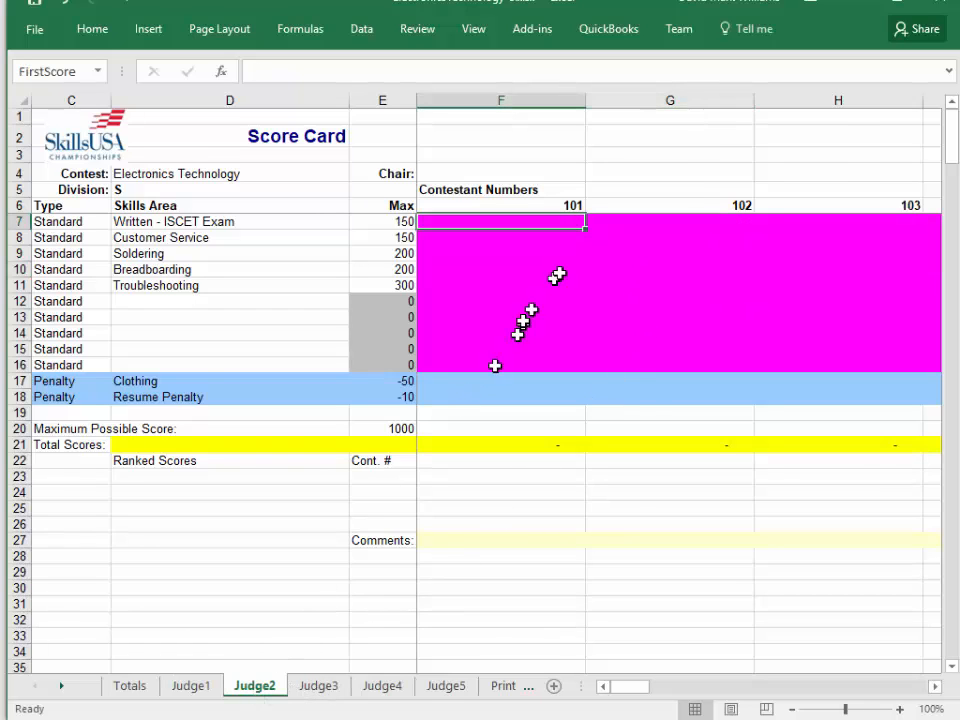
type("125")
key("Return")
type("125")
key("Return")
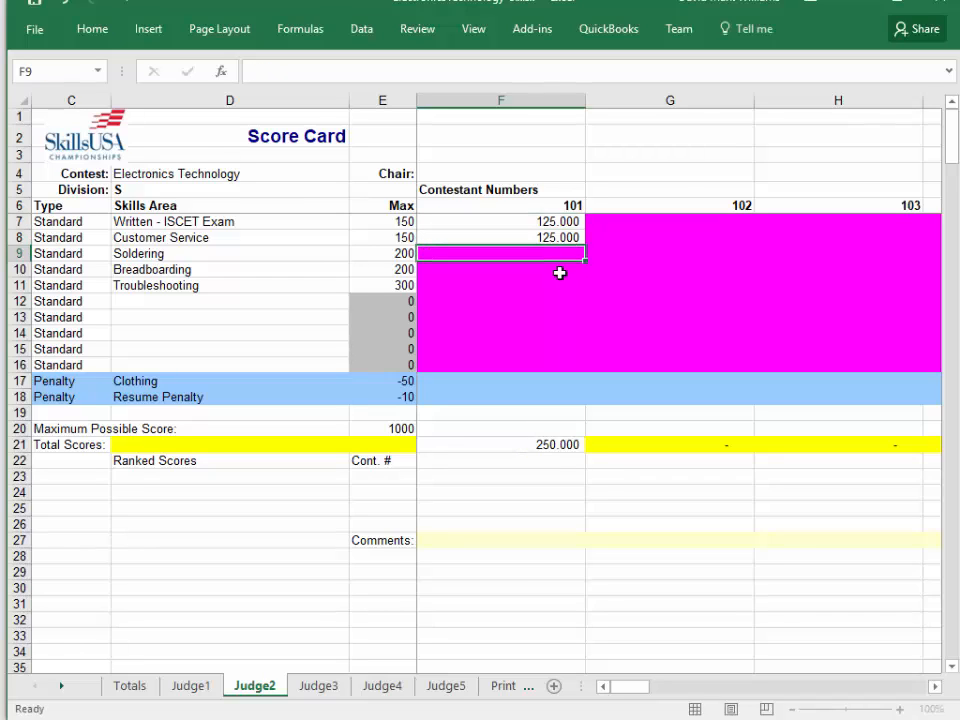
type("2")
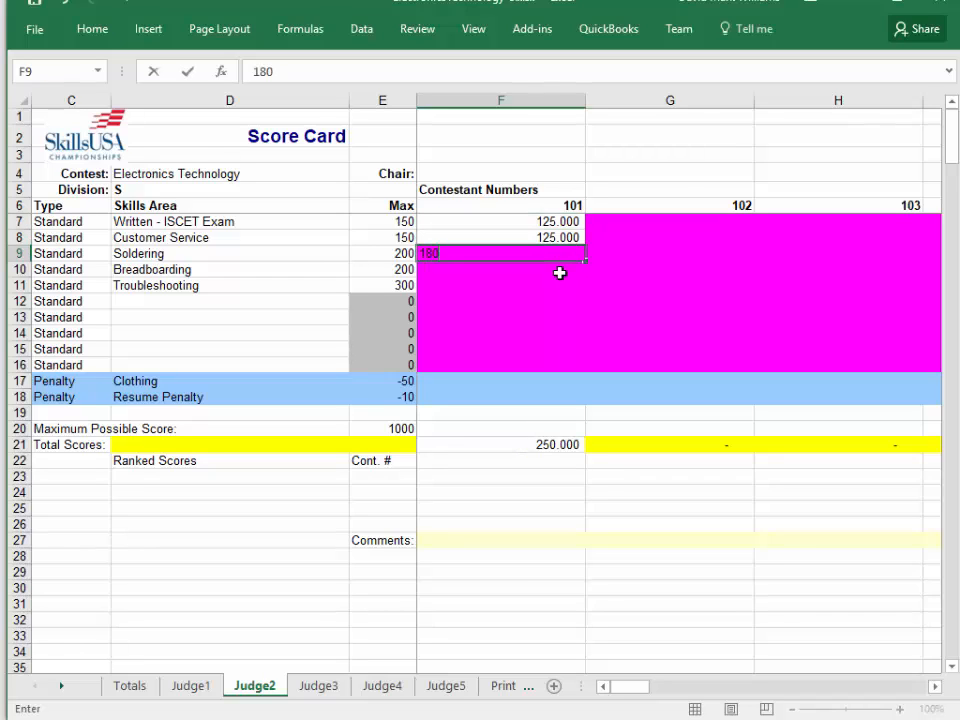
type("80")
key("Return")
Enter contestant 101's Judge2 scores of 165 for Breadboarding and 284 for Troubleshooting.
type("15")
key("Return")
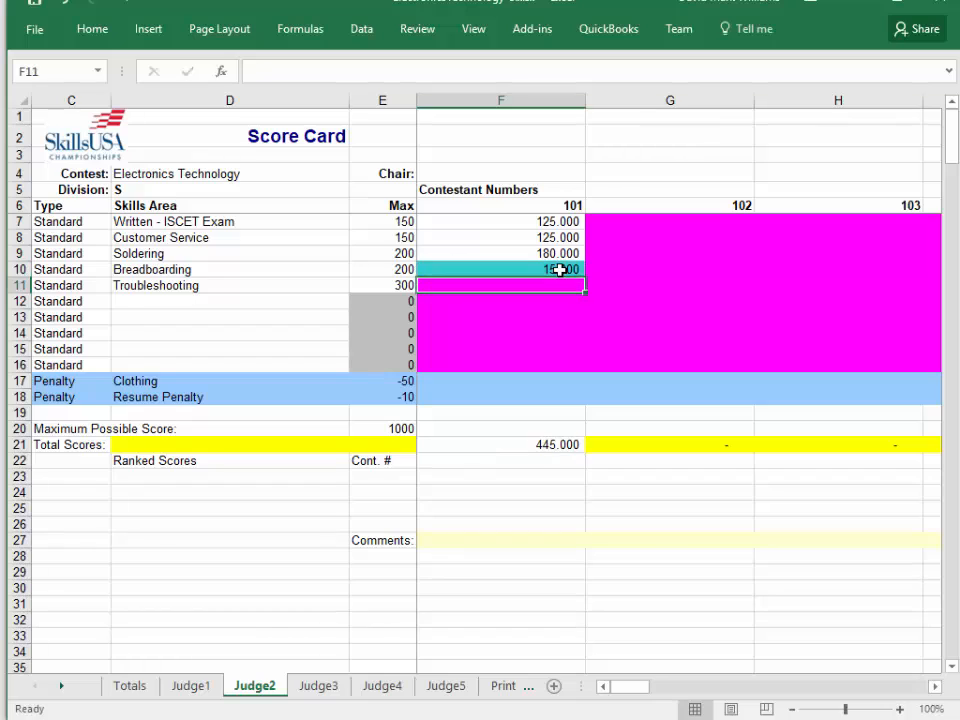
left_click(560, 269)
type("165")
key("Return")
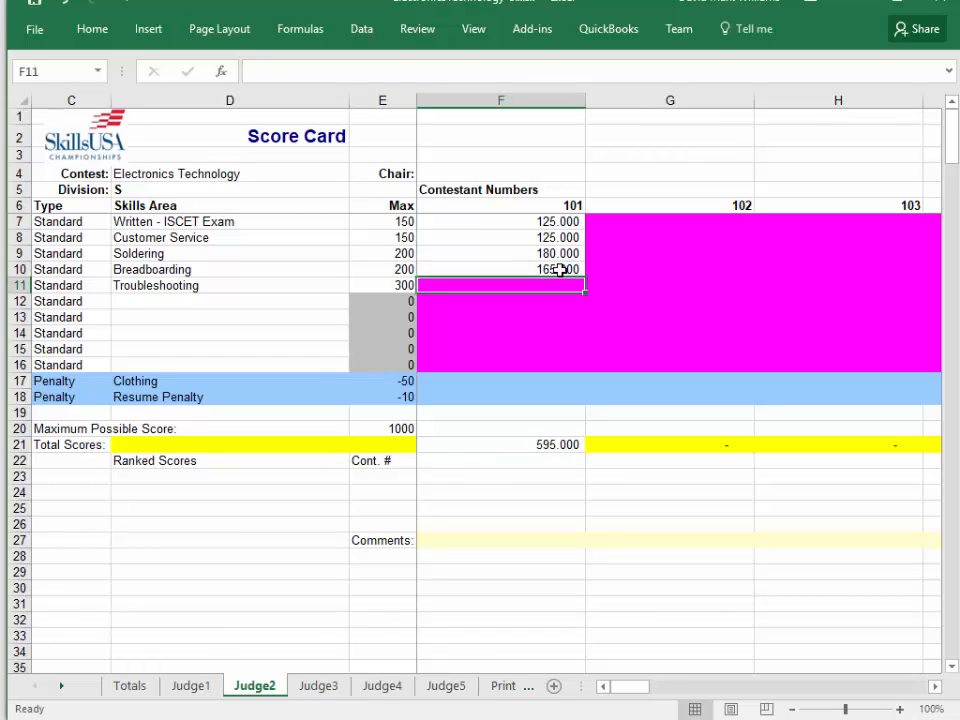
type("284")
key("Return")
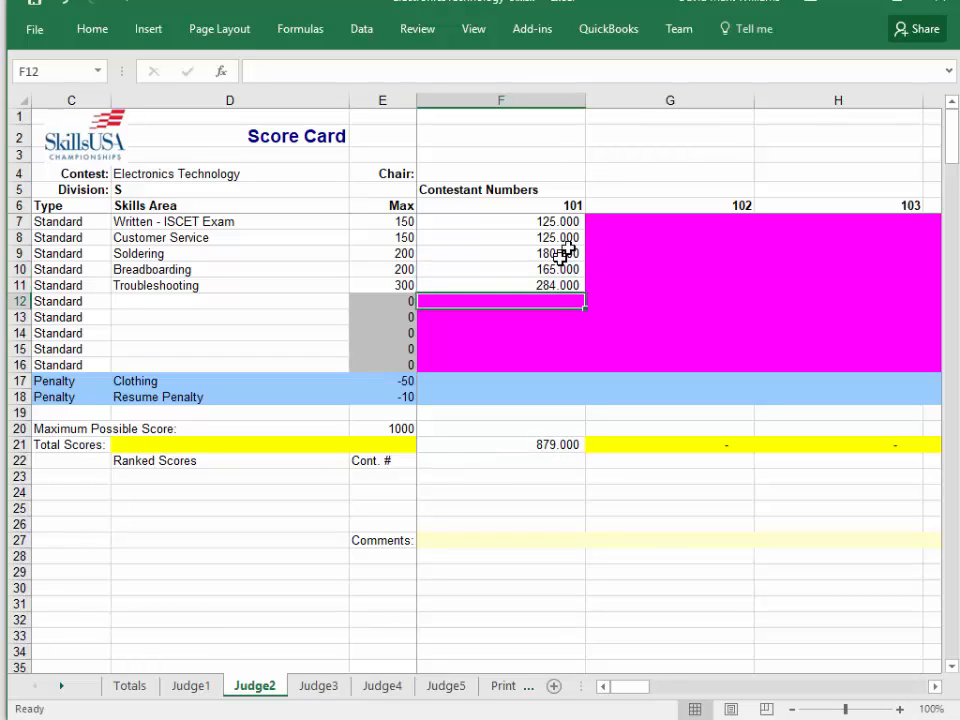
Compare contestant 101's total scores on the Judge2 and Judge1 sheets with the combined result on the Totals sheet.
left_click(560, 240)
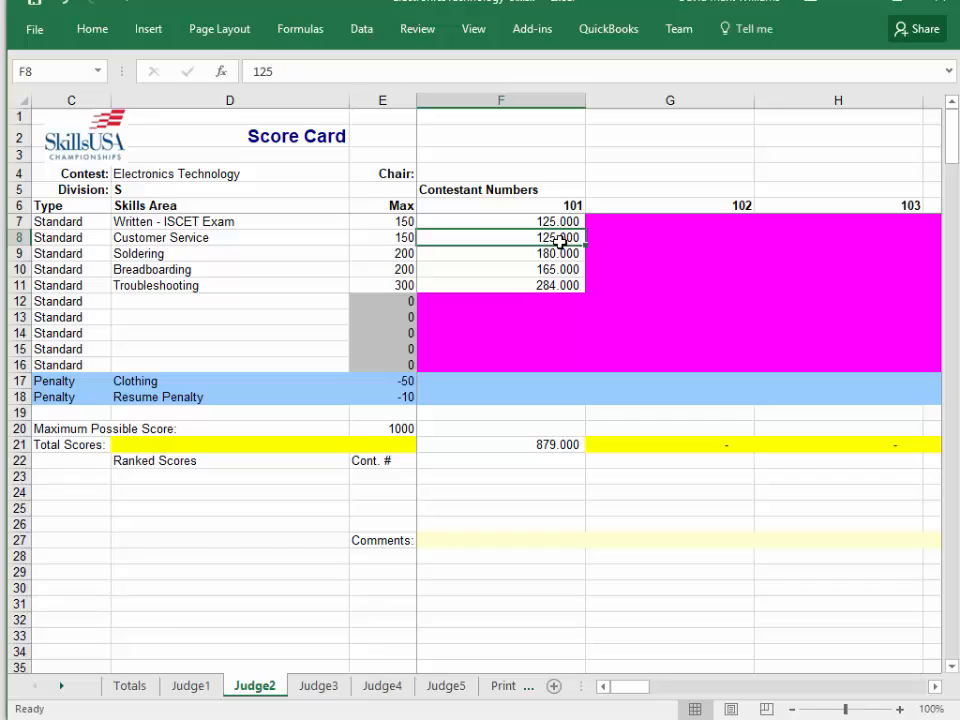
left_click(557, 447)
left_click(182, 687)
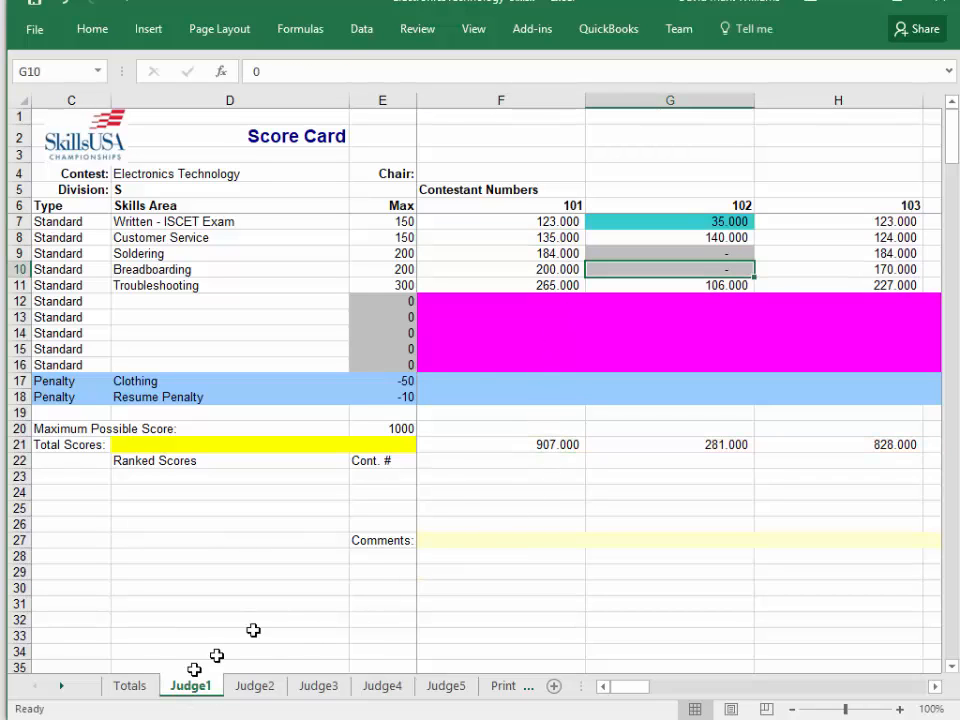
left_click(568, 206)
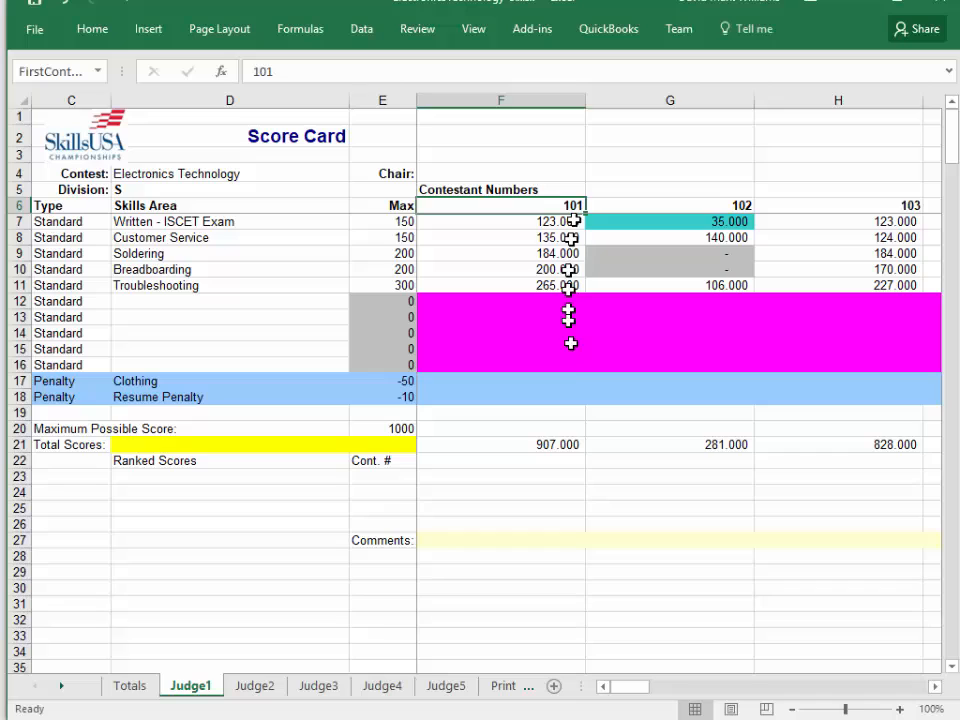
left_click(568, 444)
left_click(130, 686)
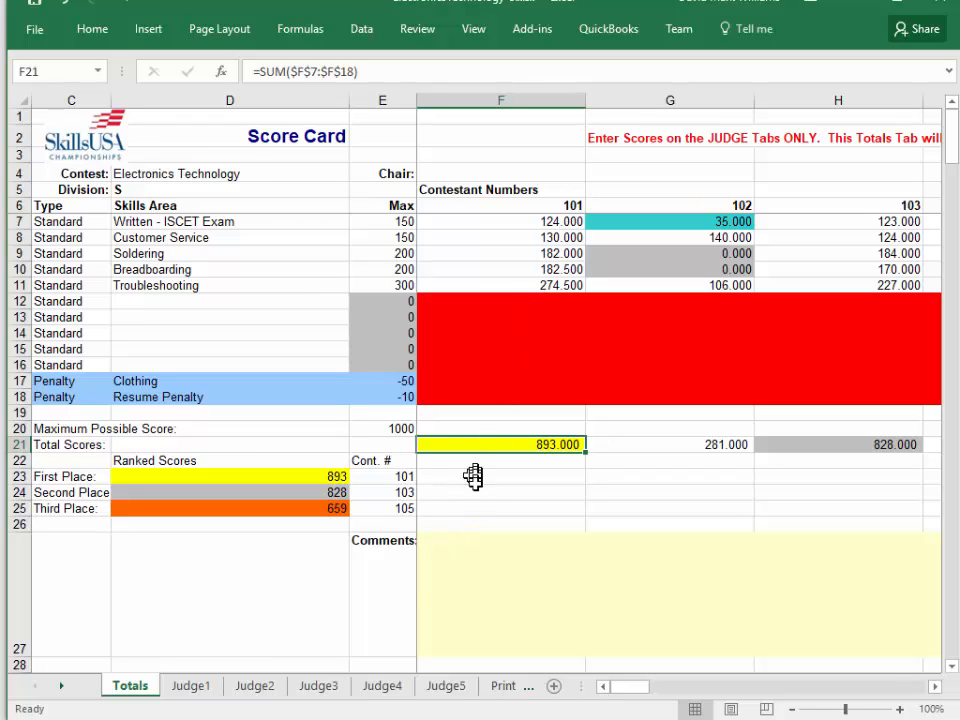
Look through the Judge1, Judge2 and Judge3 sheets again, checking contestant 101's total from each judge.
left_click(202, 690)
left_click(254, 688)
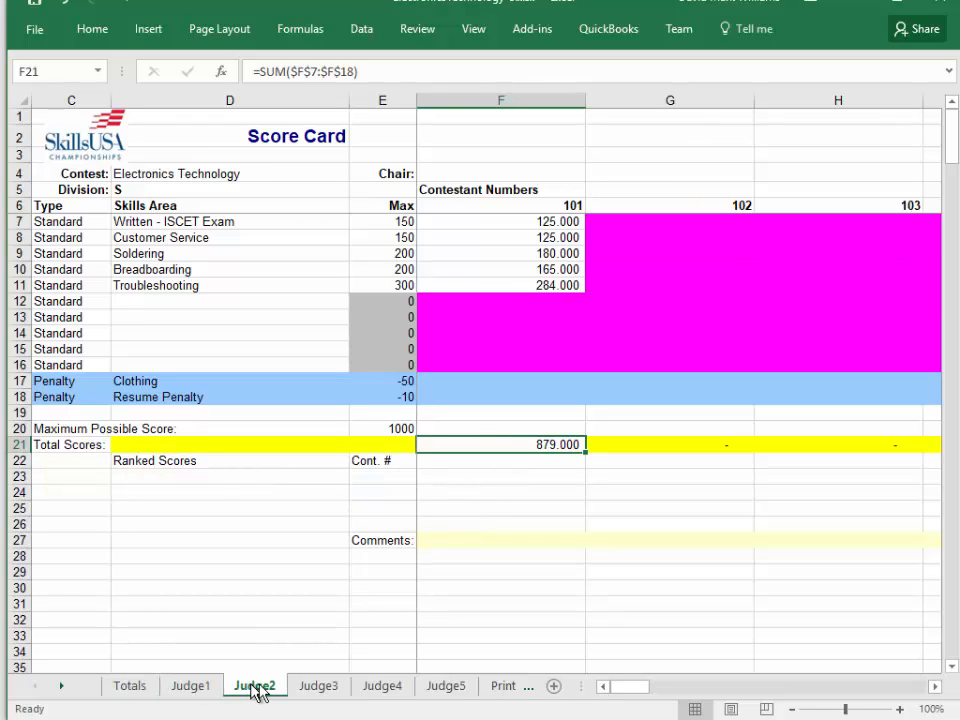
left_click(318, 688)
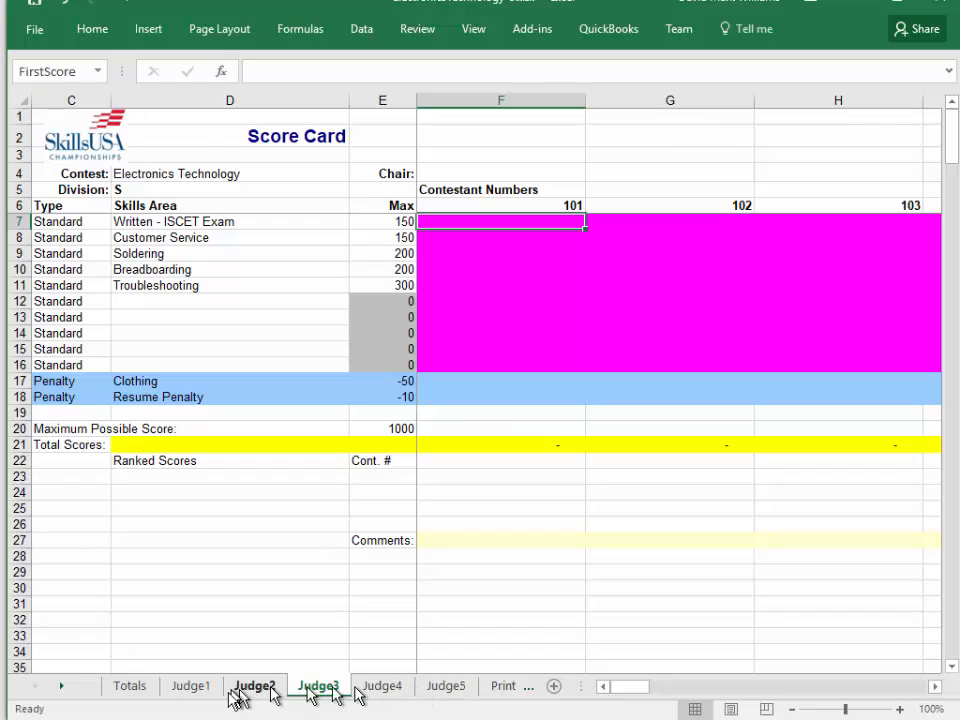
left_click(186, 690)
left_click(252, 690)
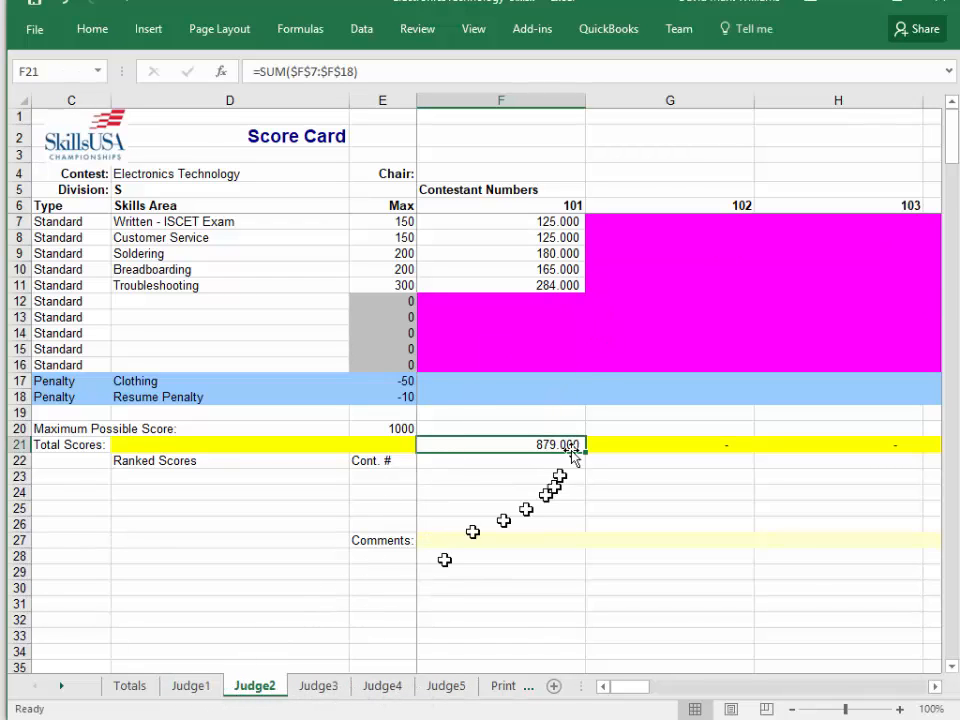
left_click(212, 687)
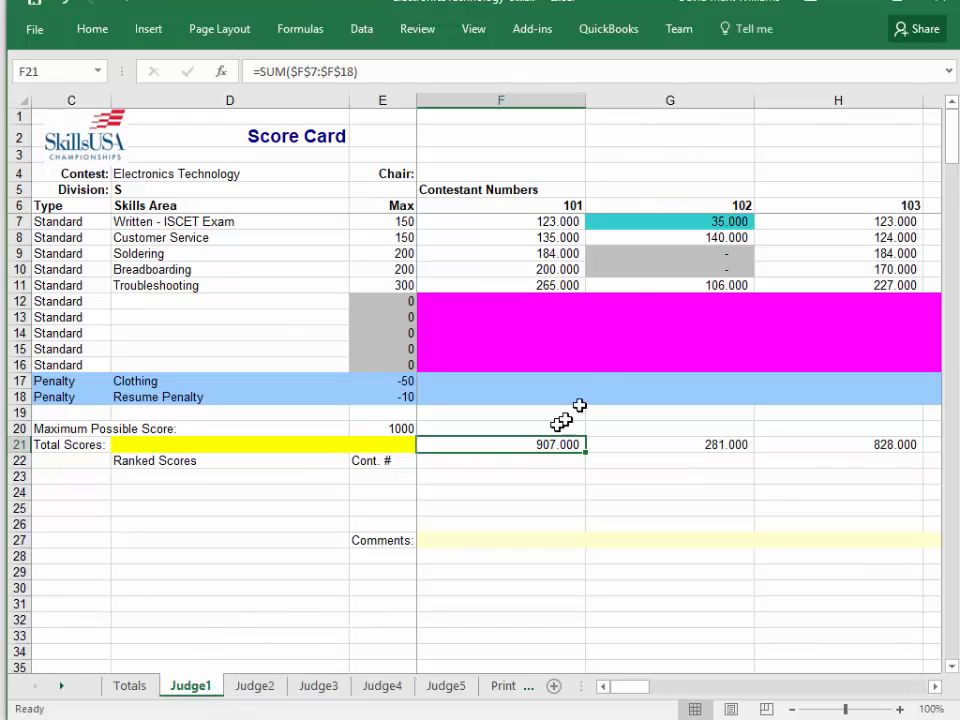
Examine contestant 102's Customer Service, Soldering and Breadboarding scores and the unused row below Troubleshooting on Judge1.
left_click(630, 234)
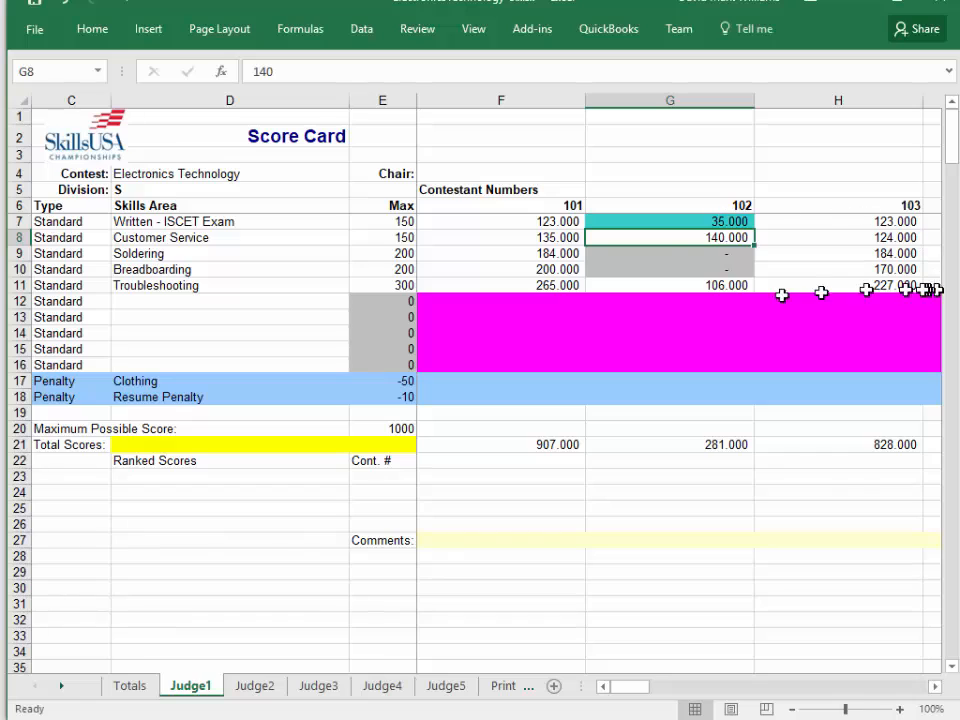
left_click(689, 259)
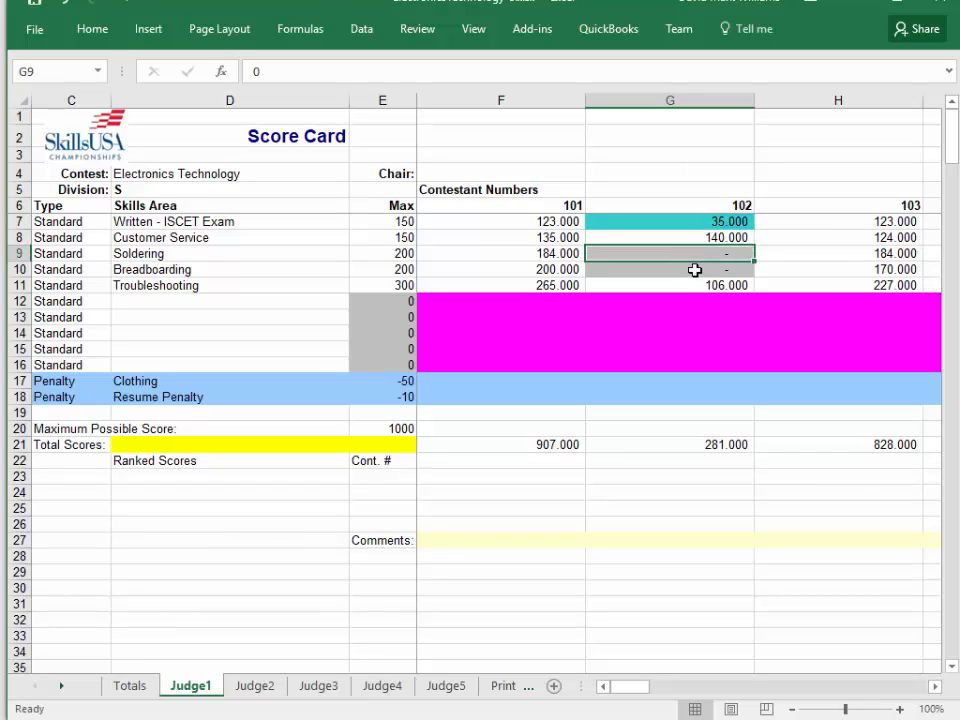
left_click(694, 270)
left_click(692, 255)
left_click(690, 272)
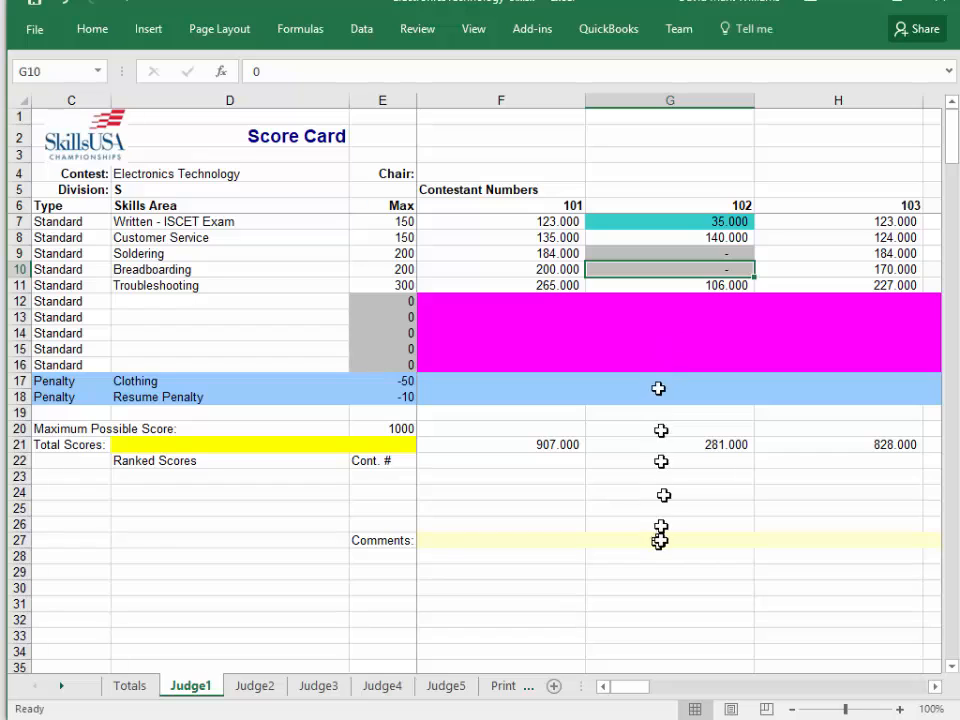
left_click(669, 301)
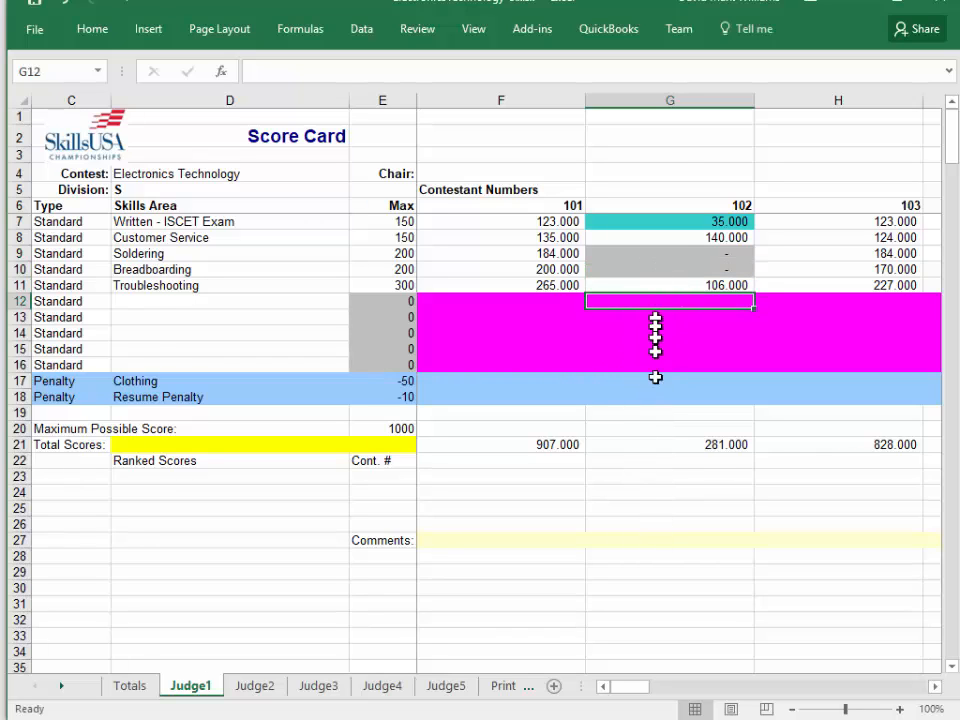
Add the Judge1 comment "Student was unable to complete soldereing or breadboarding components." for contestant 102.
left_click(667, 543)
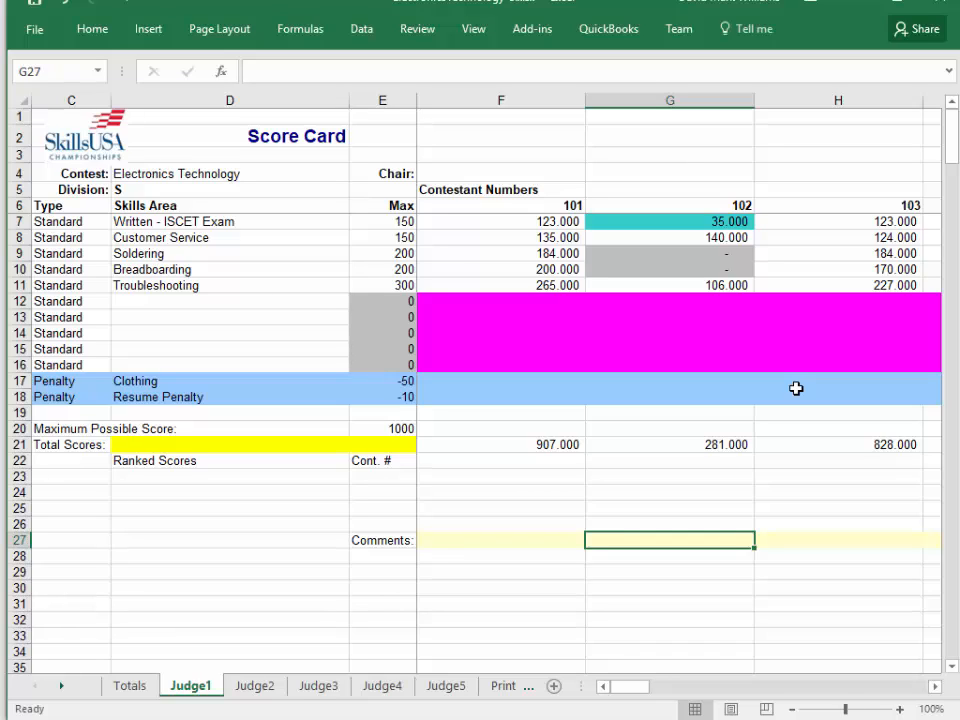
type("Student was")
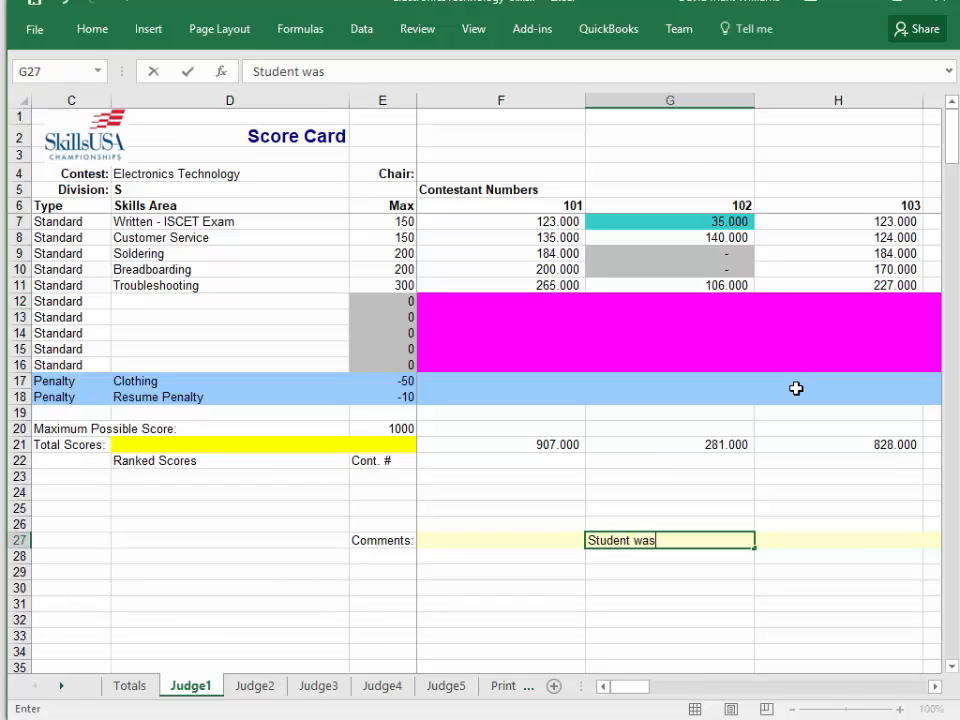
type(" unable to complete ")
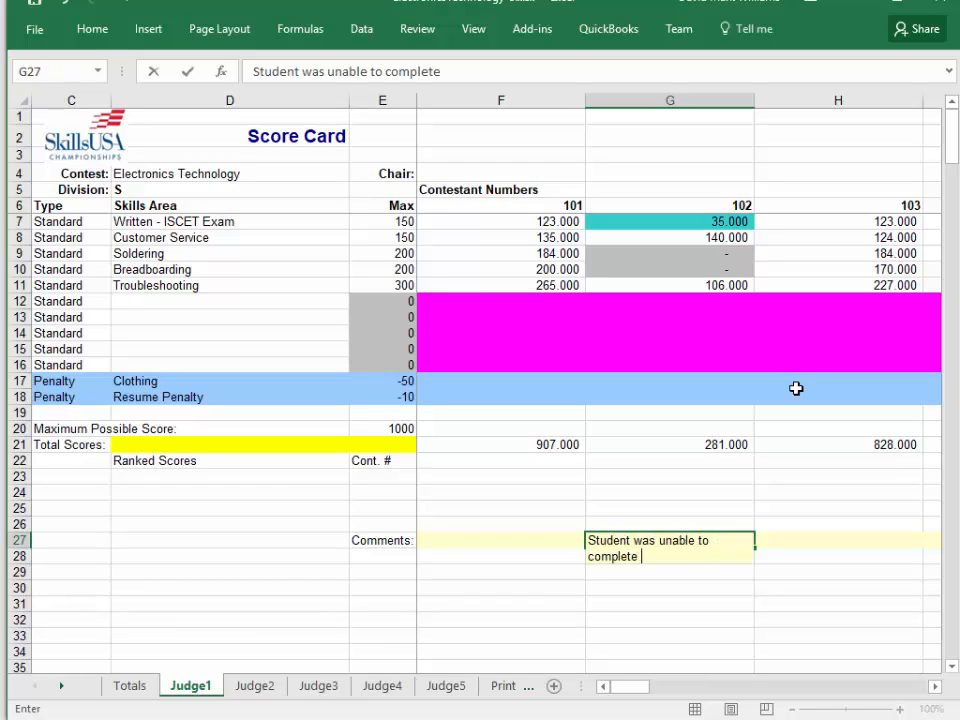
type("soldereing or")
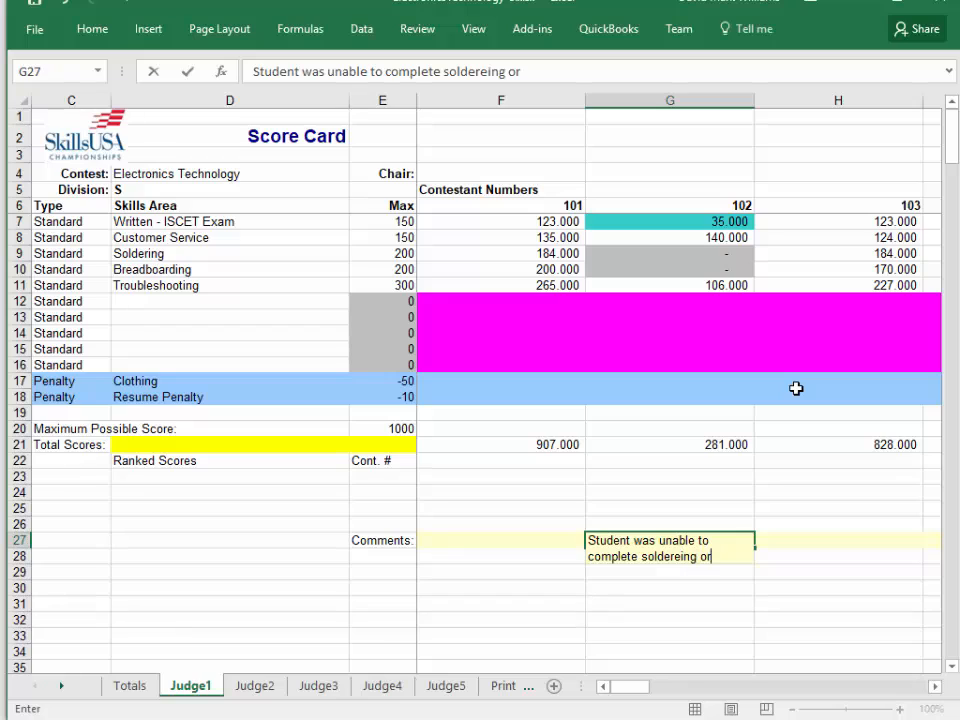
type(" breadboarding components.")
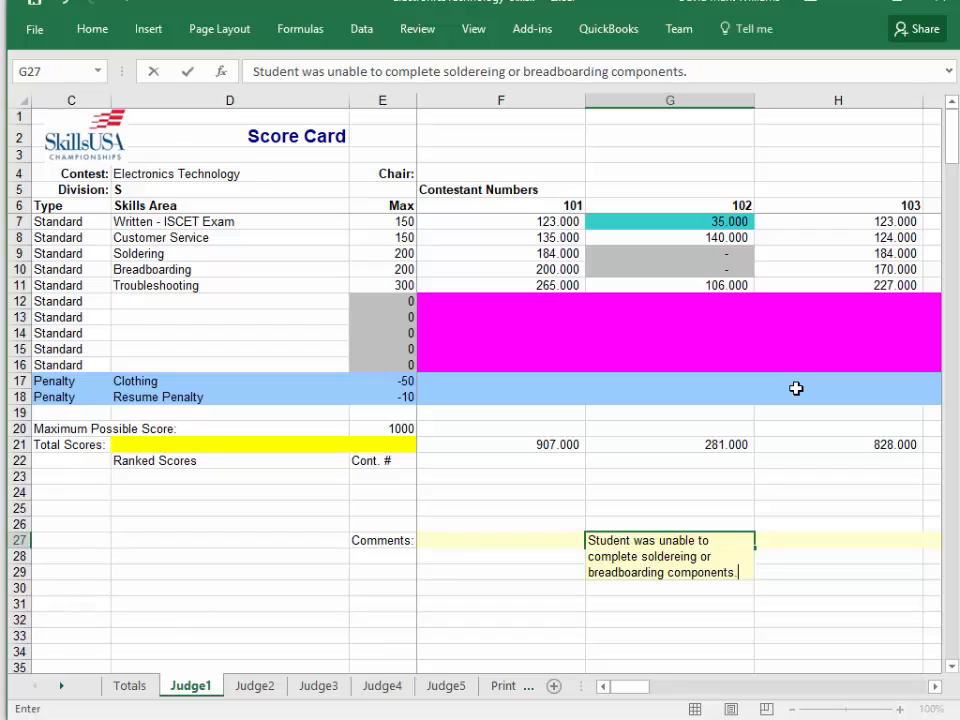
key("Return")
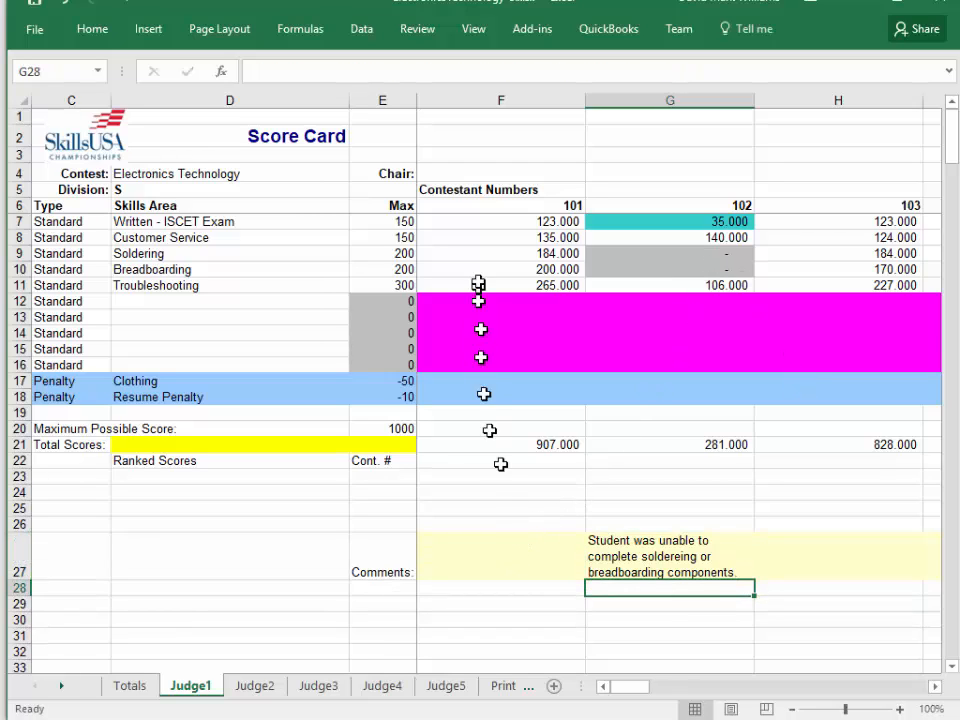
Add the Judge1 comment "Soldering was really terrific, but breadboarding could have been more precise." for contestant 101.
left_click(537, 557)
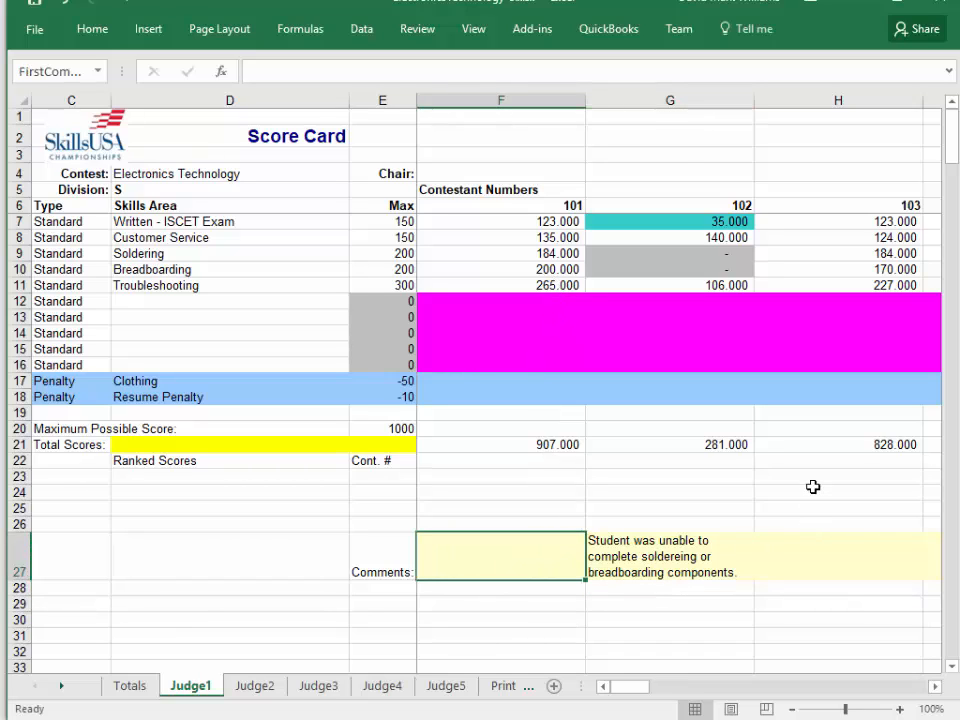
type("Soldering was really")
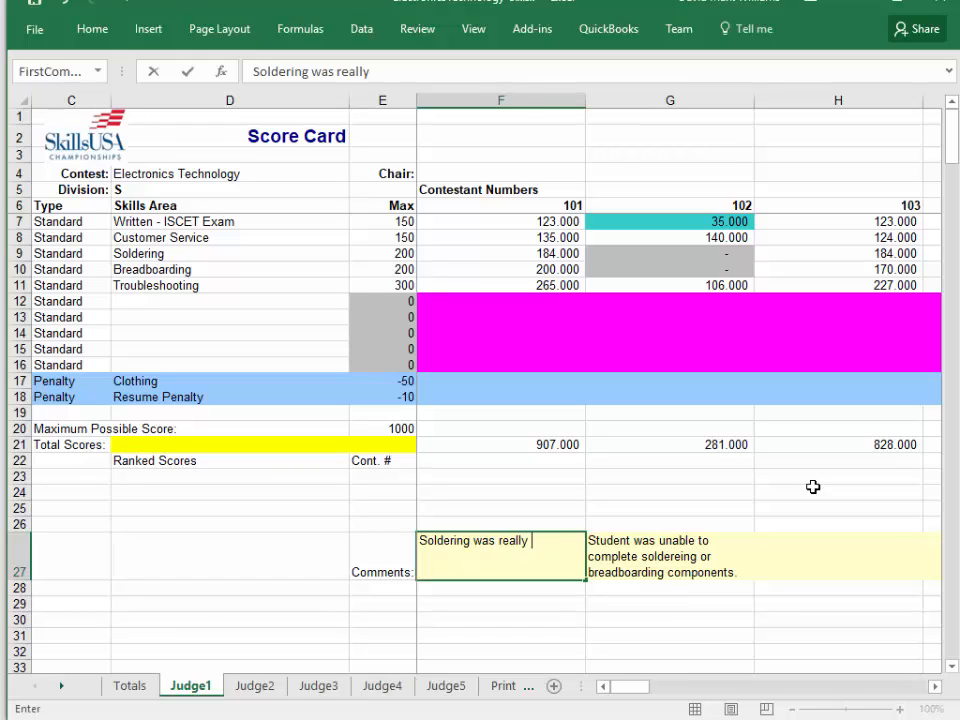
type(" terrific, but")
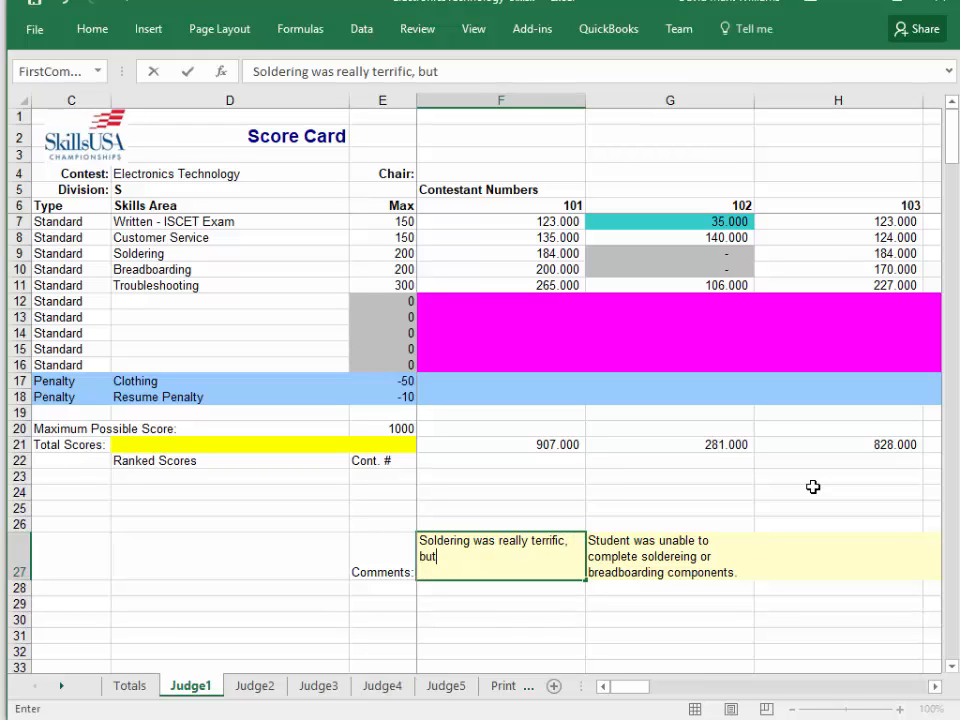
type(" breadboarding")
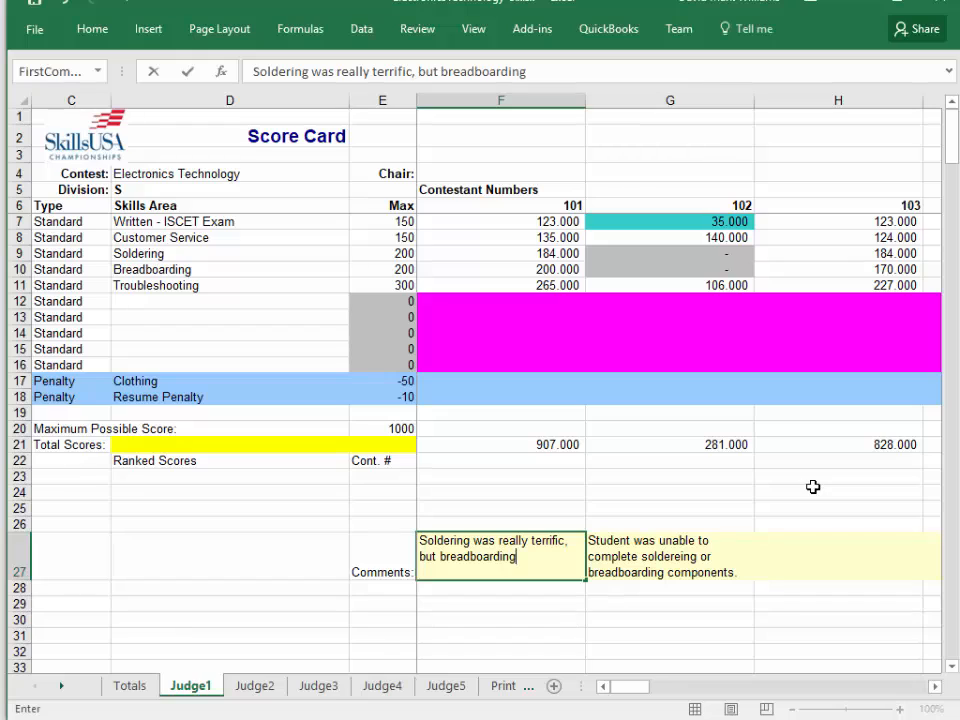
type(" could have been more")
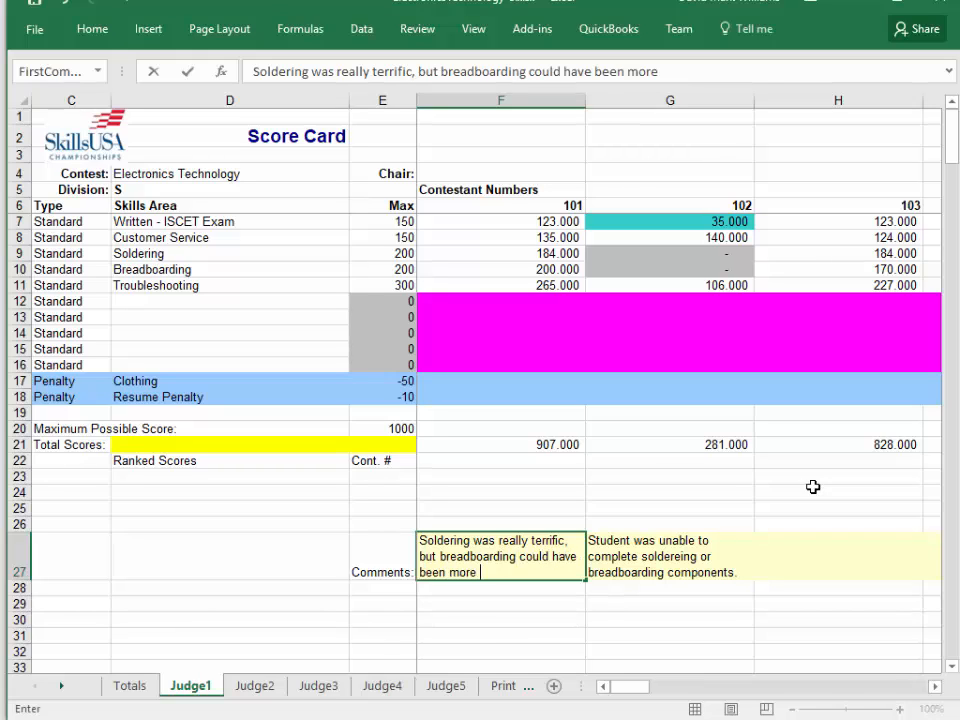
type(" precise.")
key("Return")
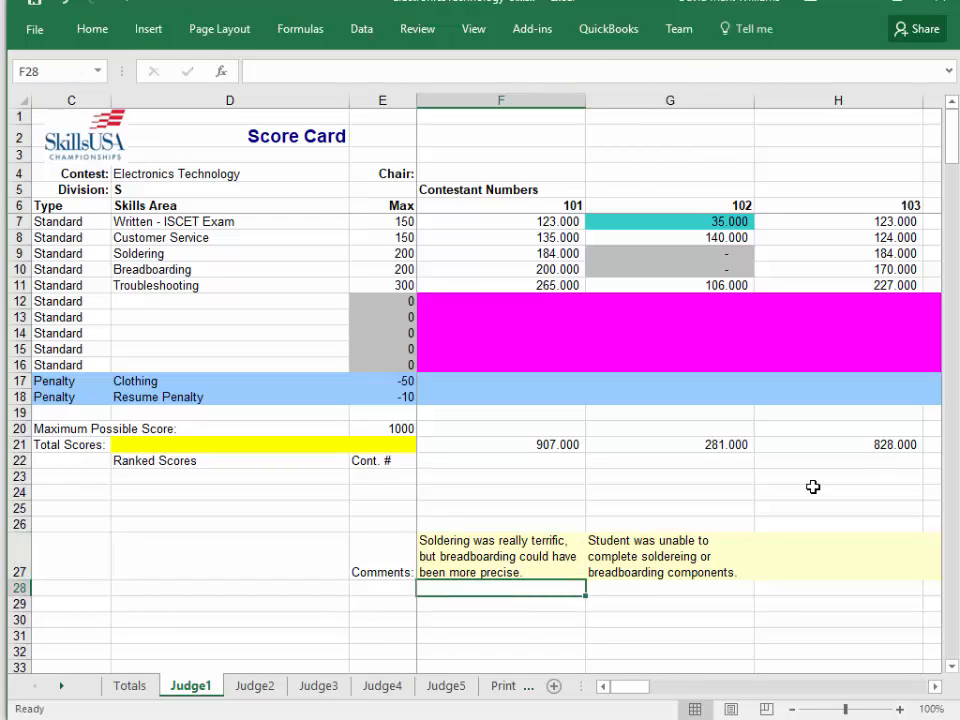
Review the Judge1 comments for contestants 101 and 102 and check how they appear on the Totals sheet.
key("Up")
key("Right")
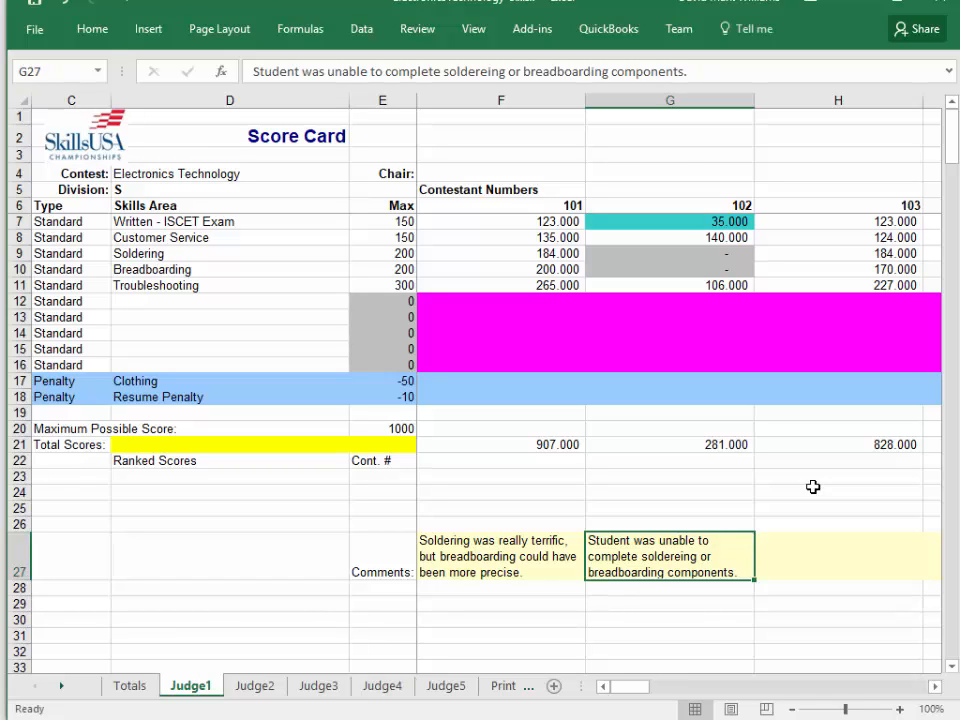
key("Left")
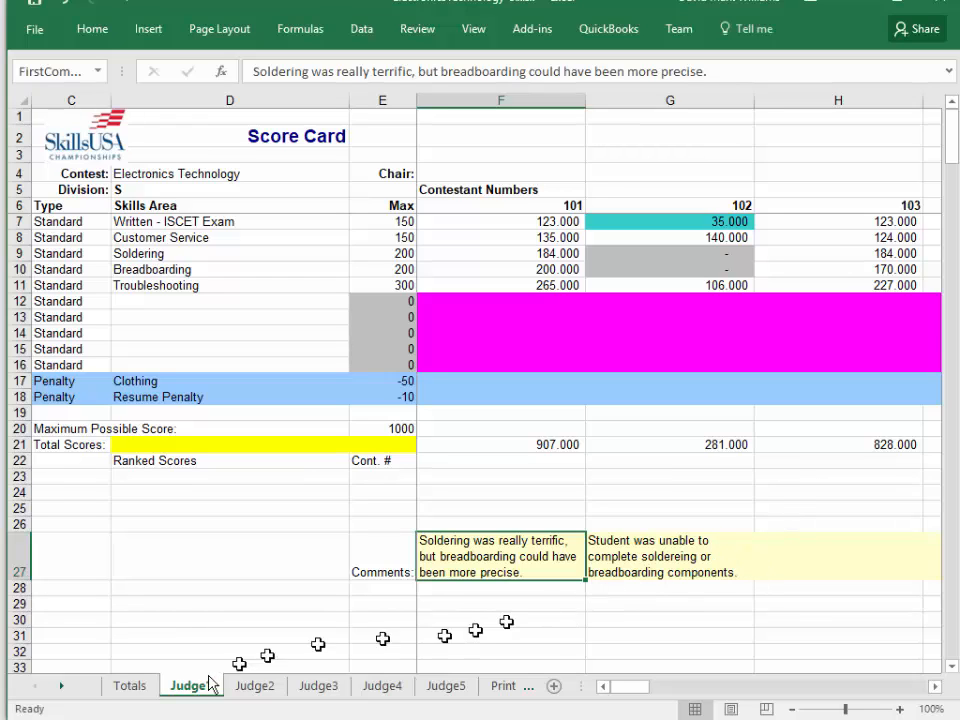
left_click(127, 692)
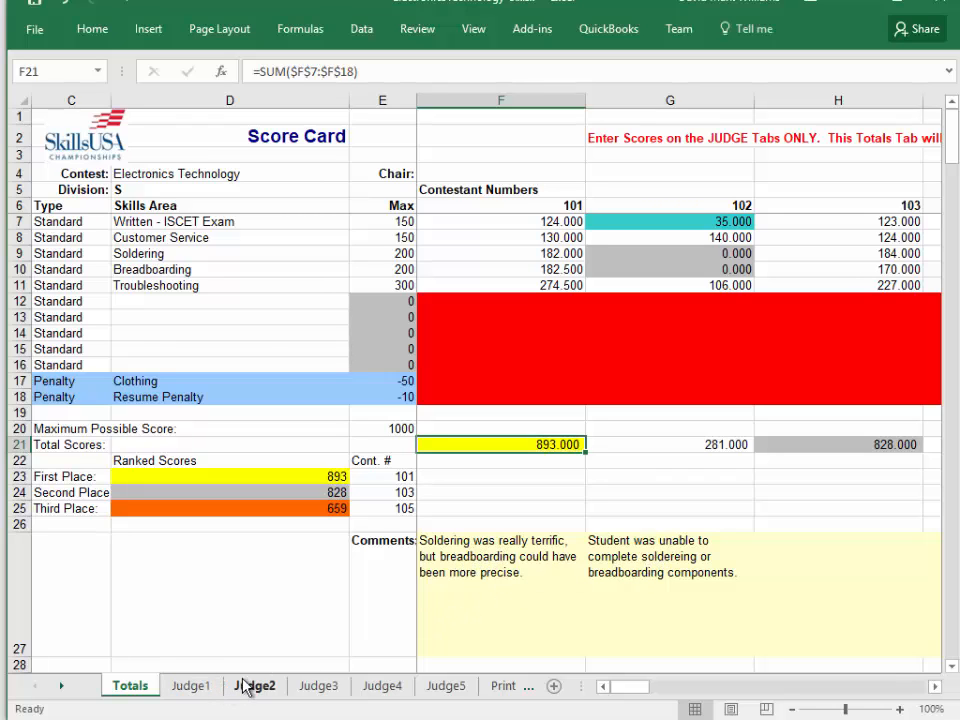
Add the Judge1 comment "Judge 1 said this student did great." for contestant 103.
left_click(200, 686)
key("Right")
key("Right")
key("Right")
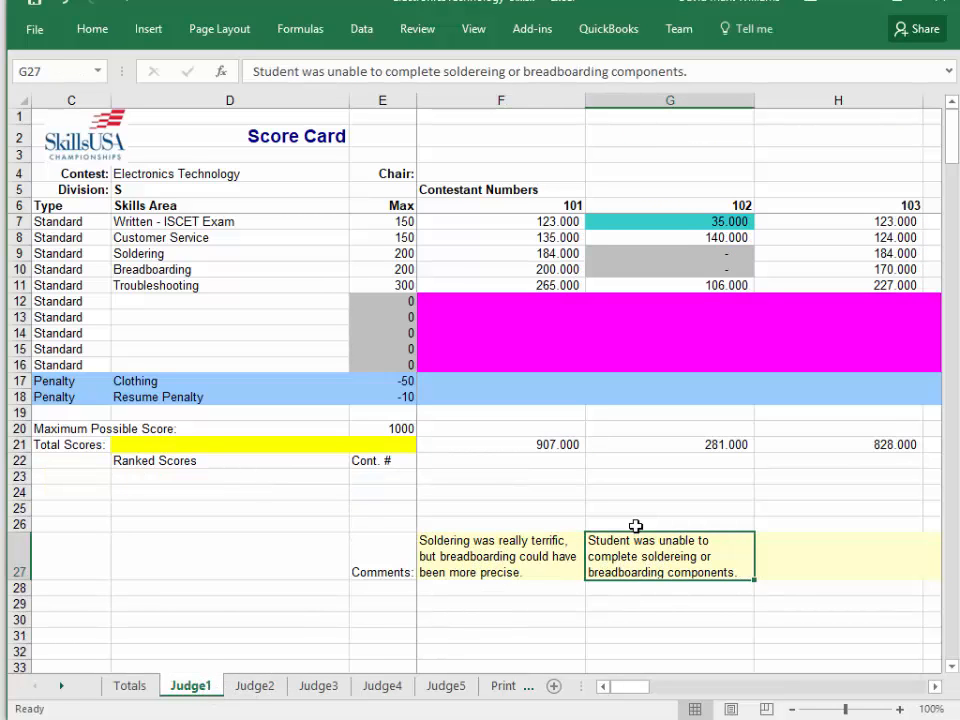
key("Left")
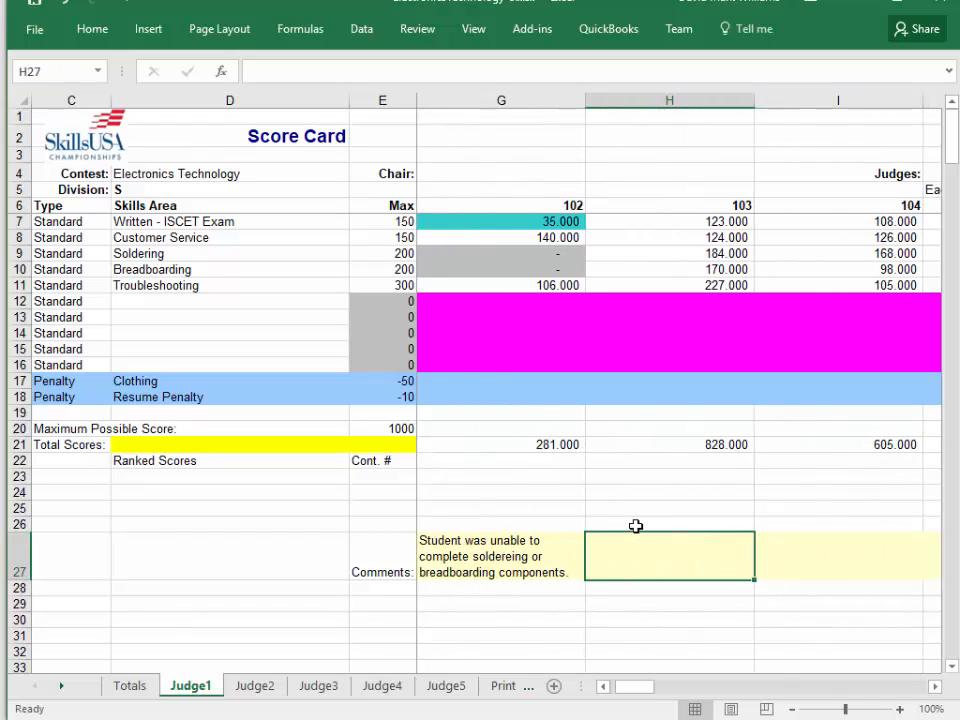
type("Jud")
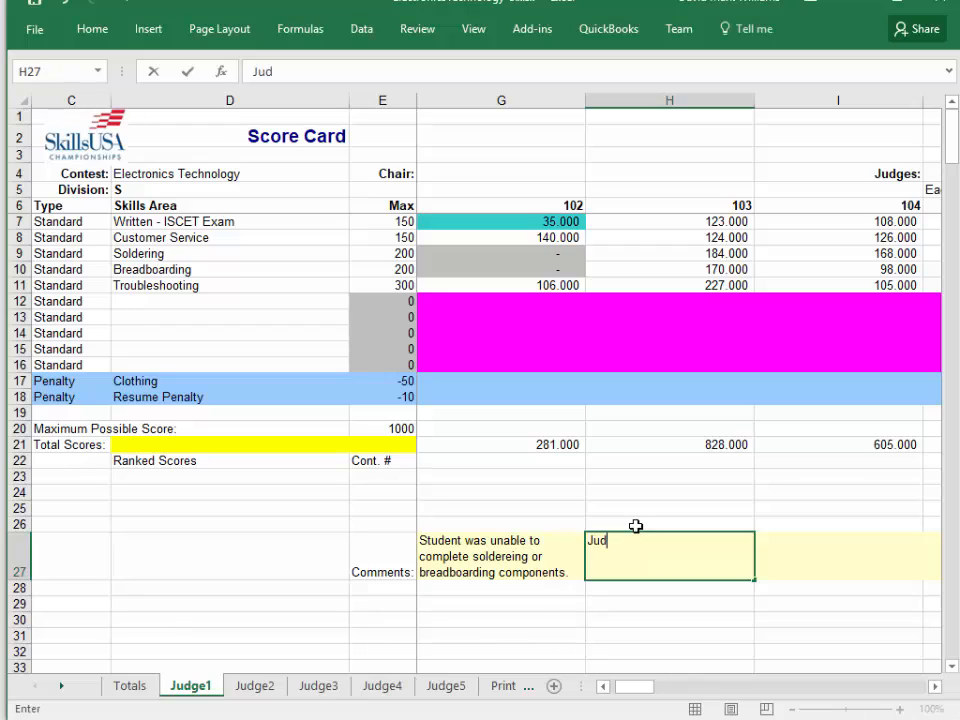
type("ge 1 sauid this student")
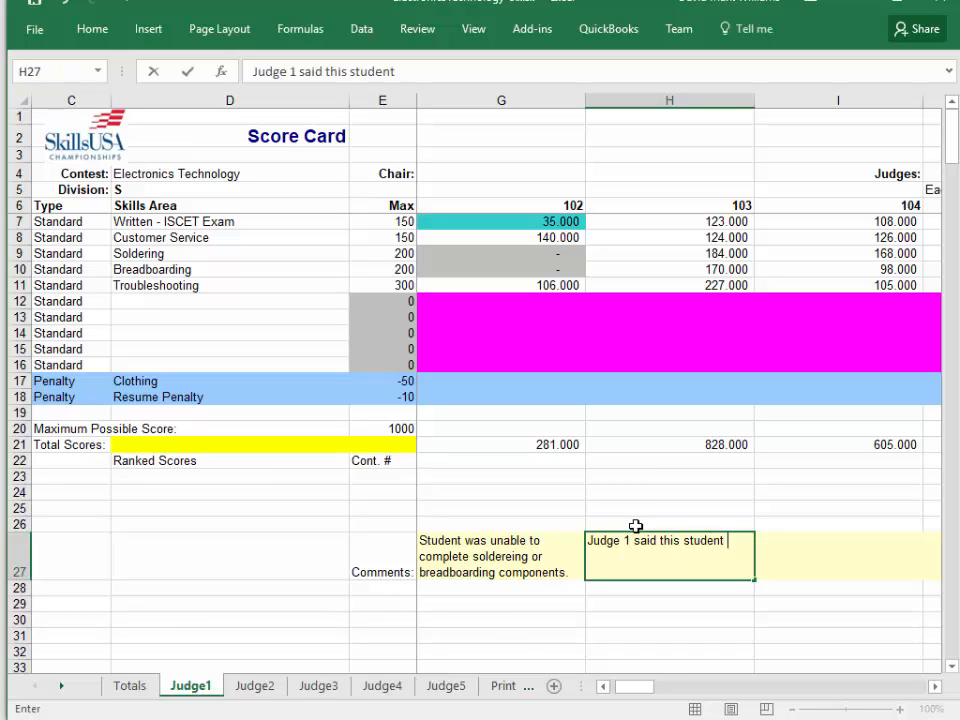
type(" did great.")
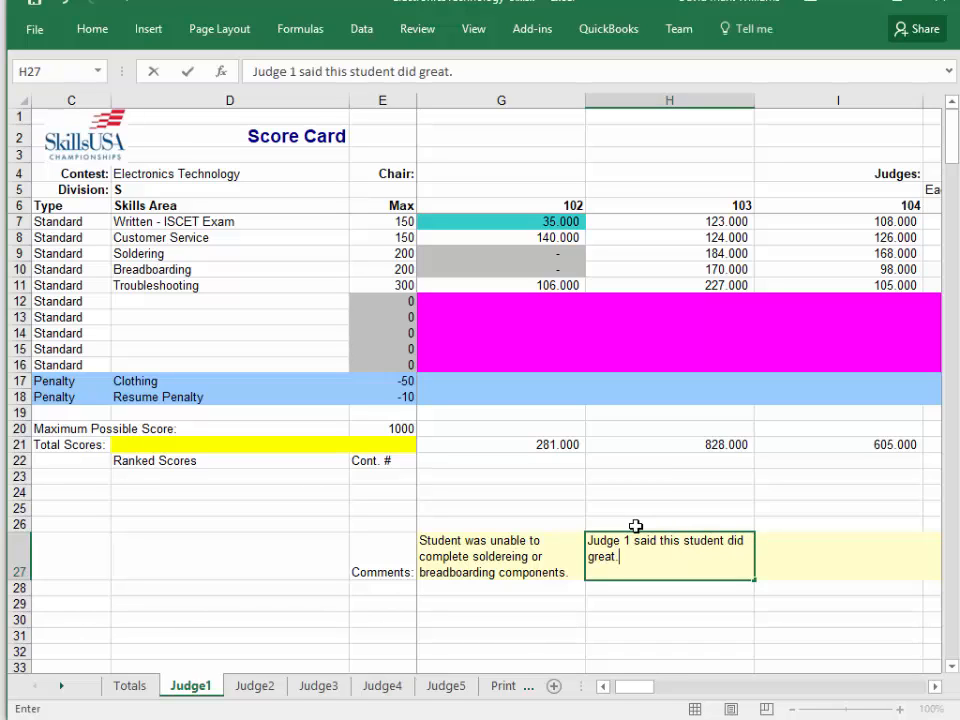
left_click(295, 605)
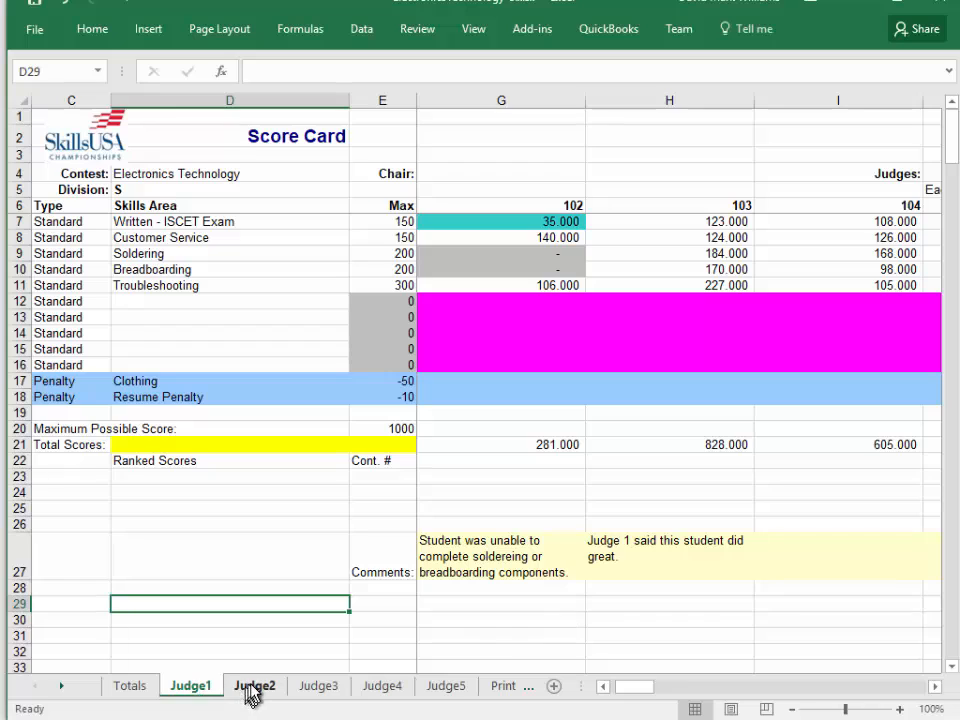
Add the Judge2 comment "Judge 2 thought the student was well prepared." for contestant 103.
left_click(252, 686)
left_click(762, 474)
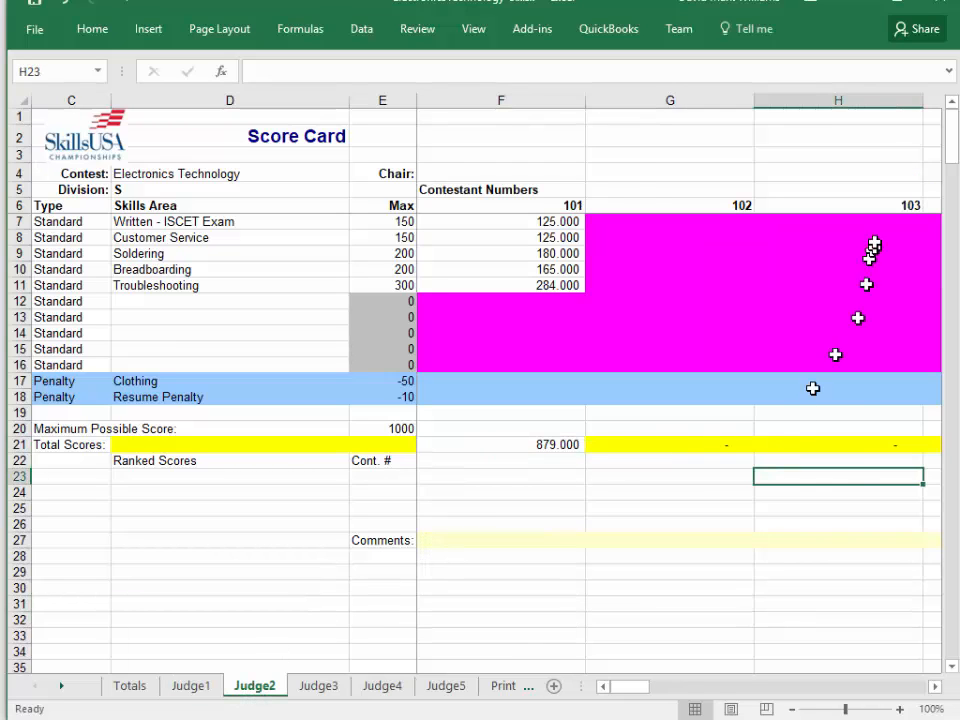
left_click(827, 540)
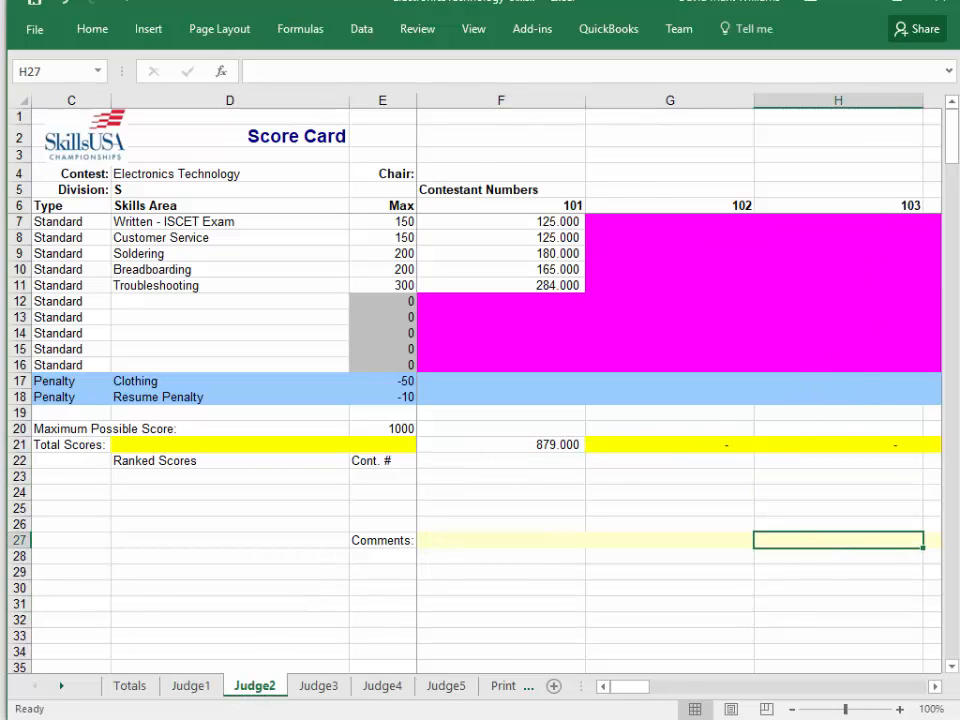
type("Judge")
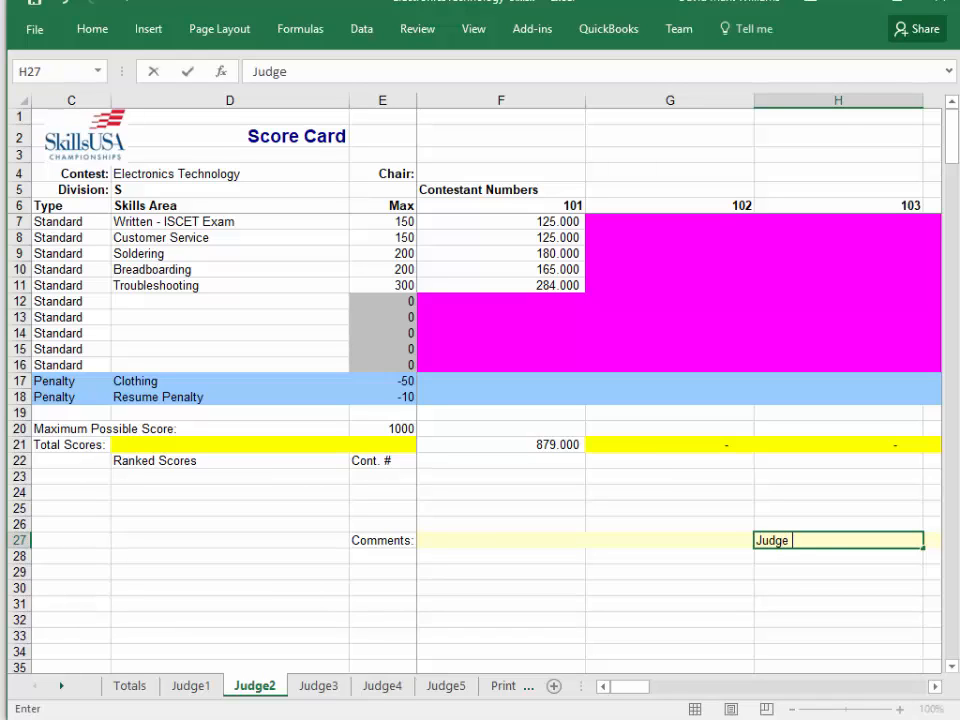
type(" 2 thought the s")
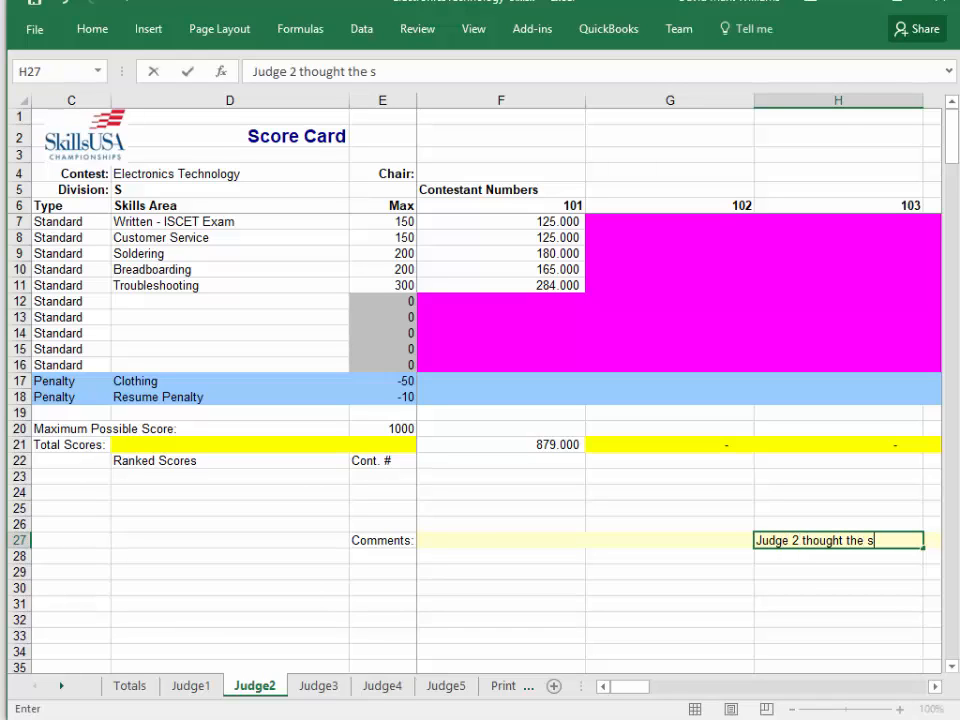
type("tudent was ")
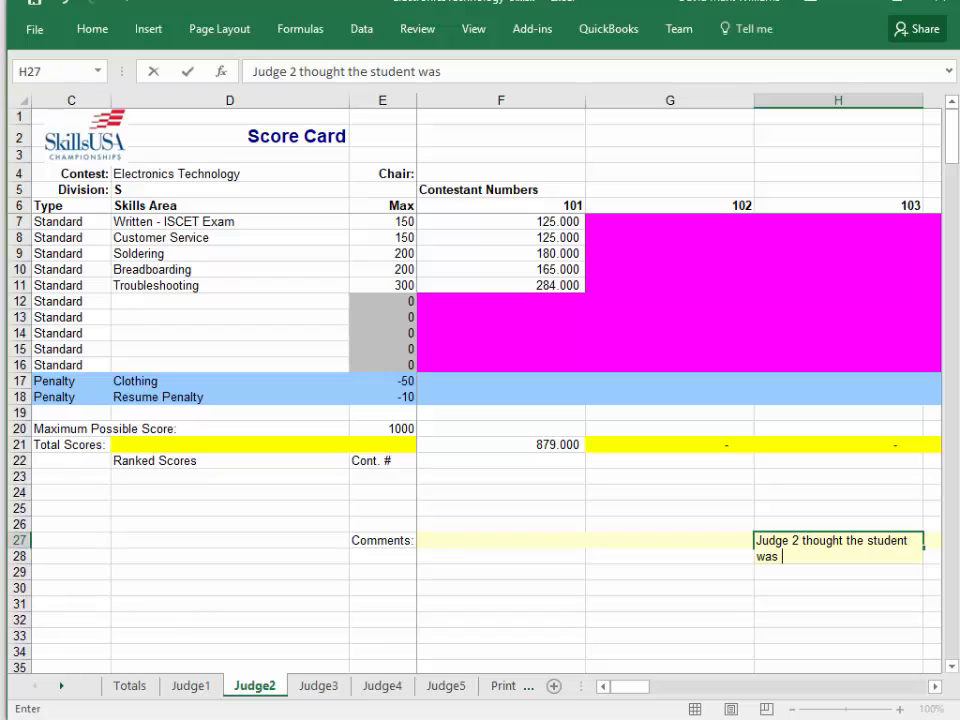
type("well prepare")
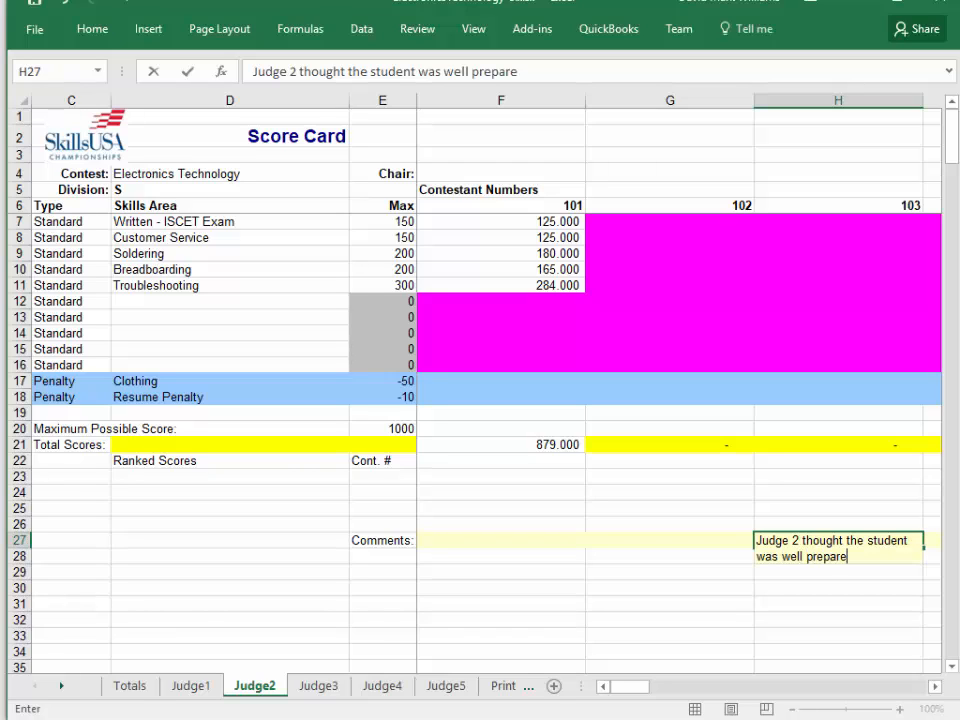
type("d.")
key("Return")
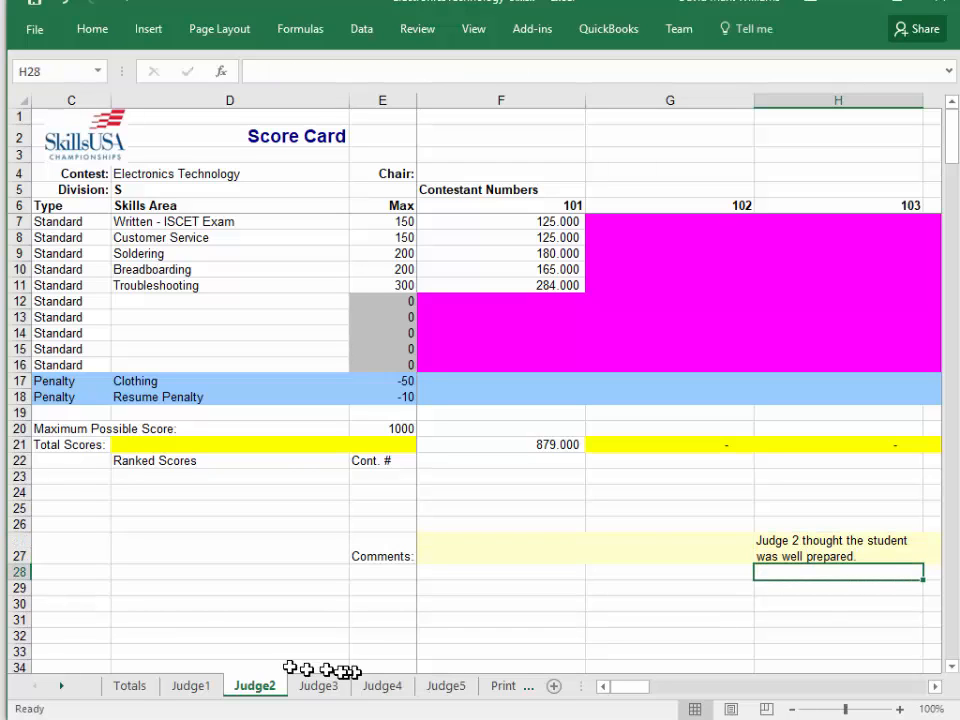
Examine contestant 103's combined comment and its formula on Totals, comparing it with the Judge1, Judge2 and Judge3 sheets.
left_click(132, 688)
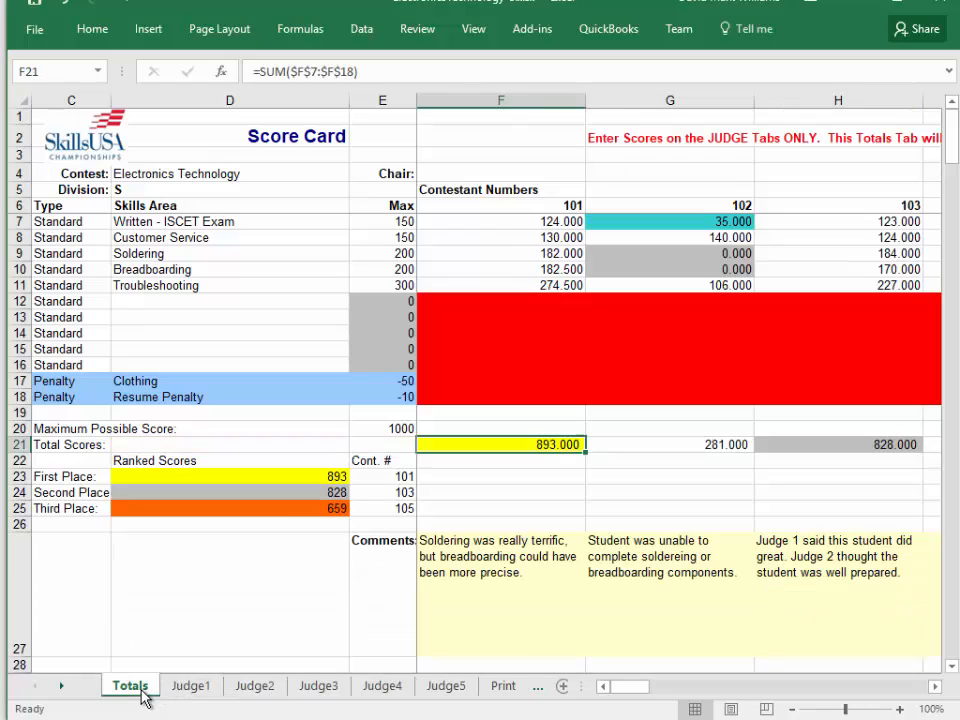
left_click(762, 563)
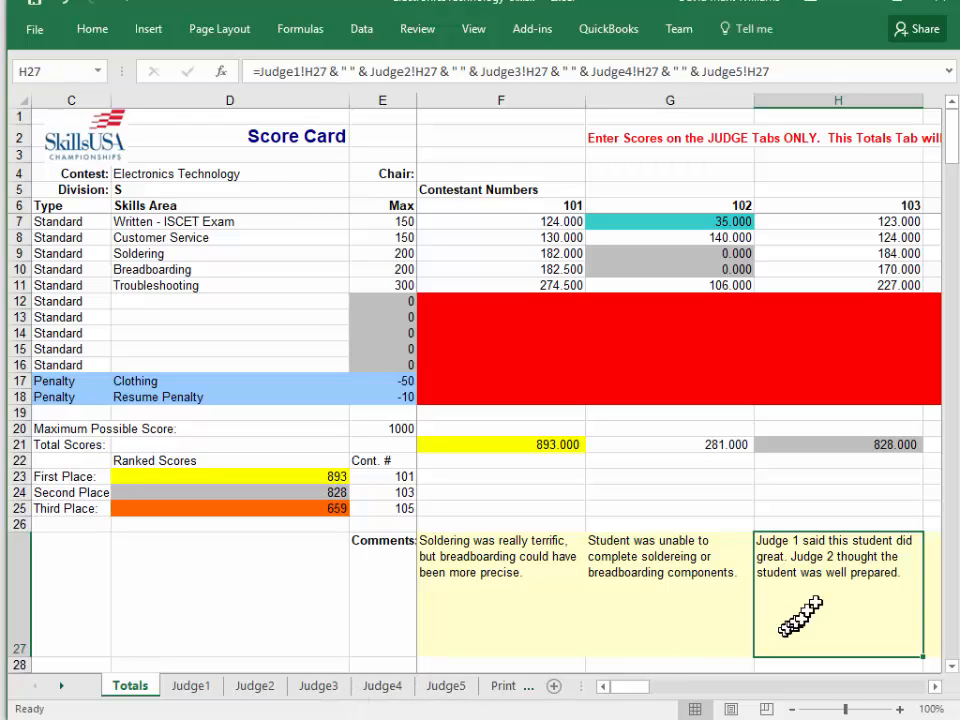
left_click(189, 688)
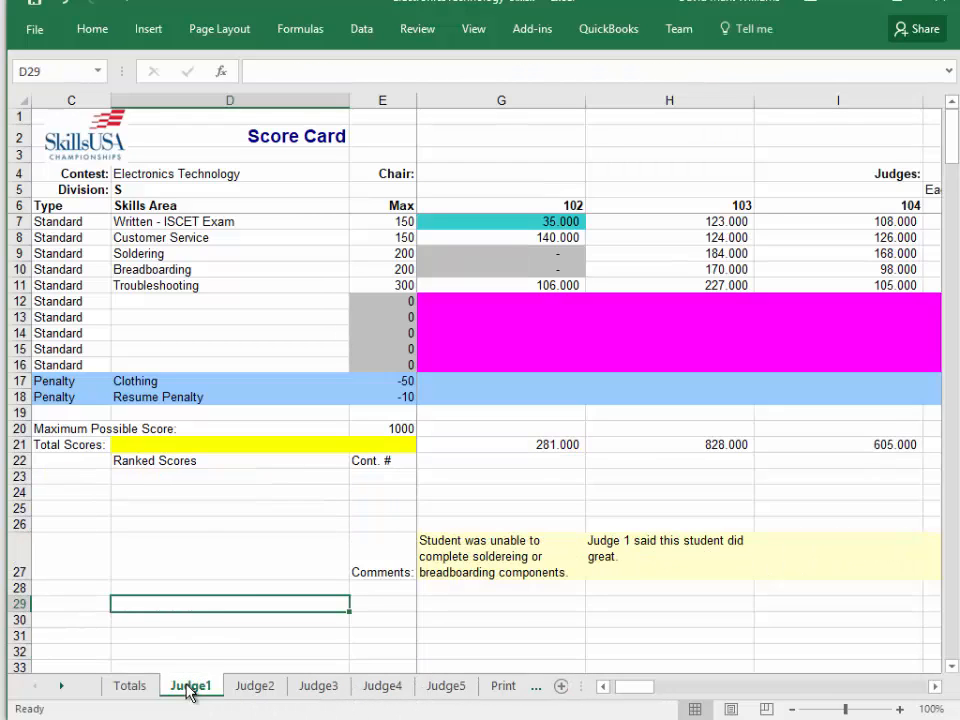
left_click(252, 686)
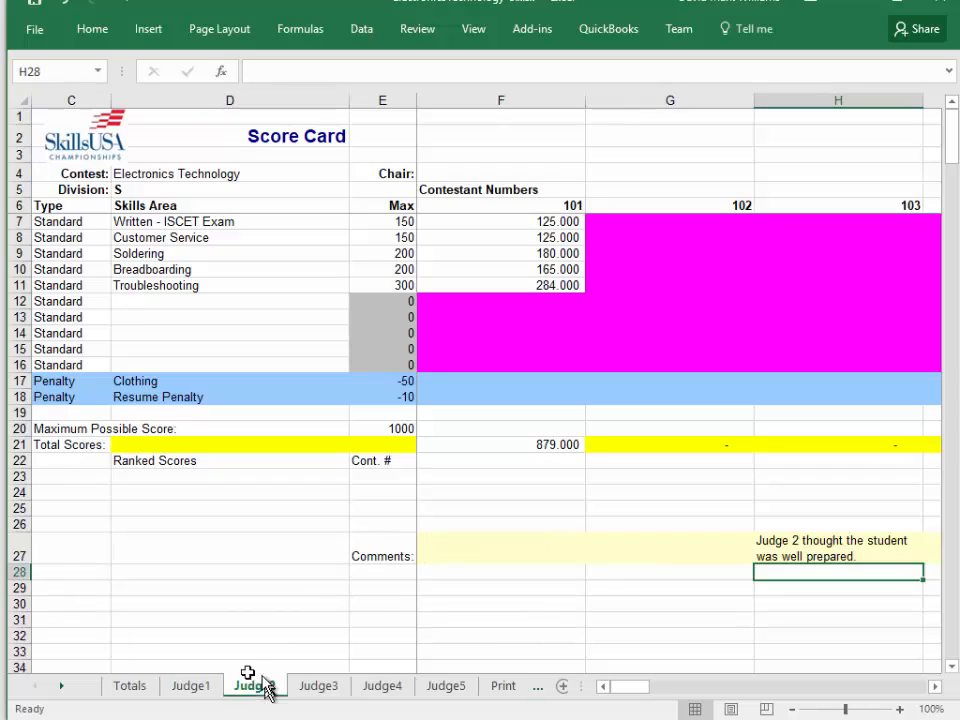
left_click(316, 686)
left_click(140, 690)
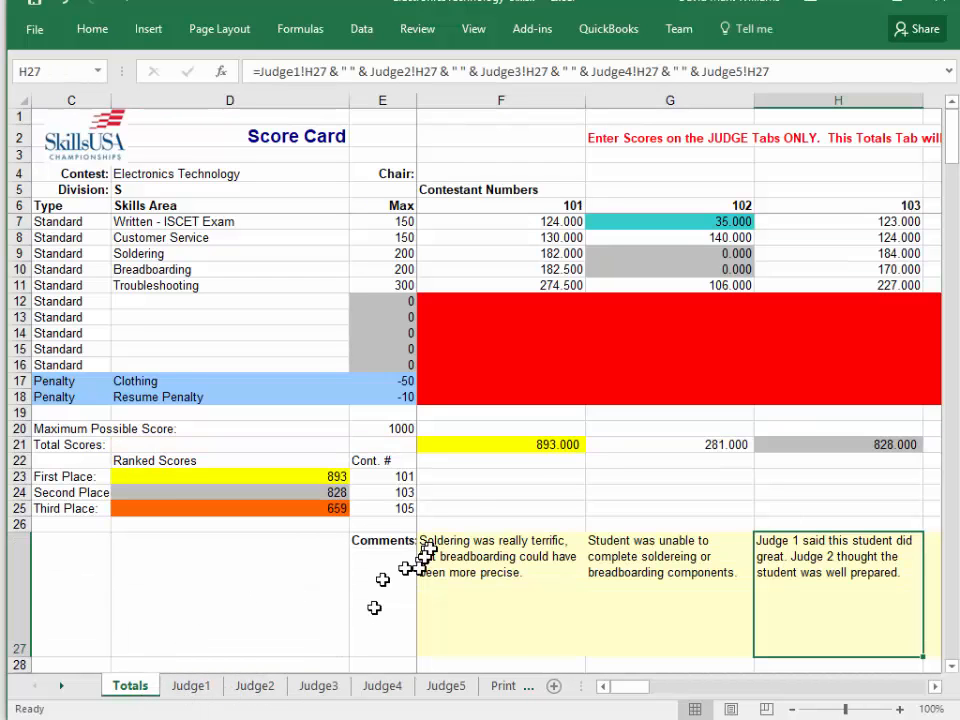
Set the maximum score for Breadboarding to 100 on the Judge1 sheet.
left_click(190, 688)
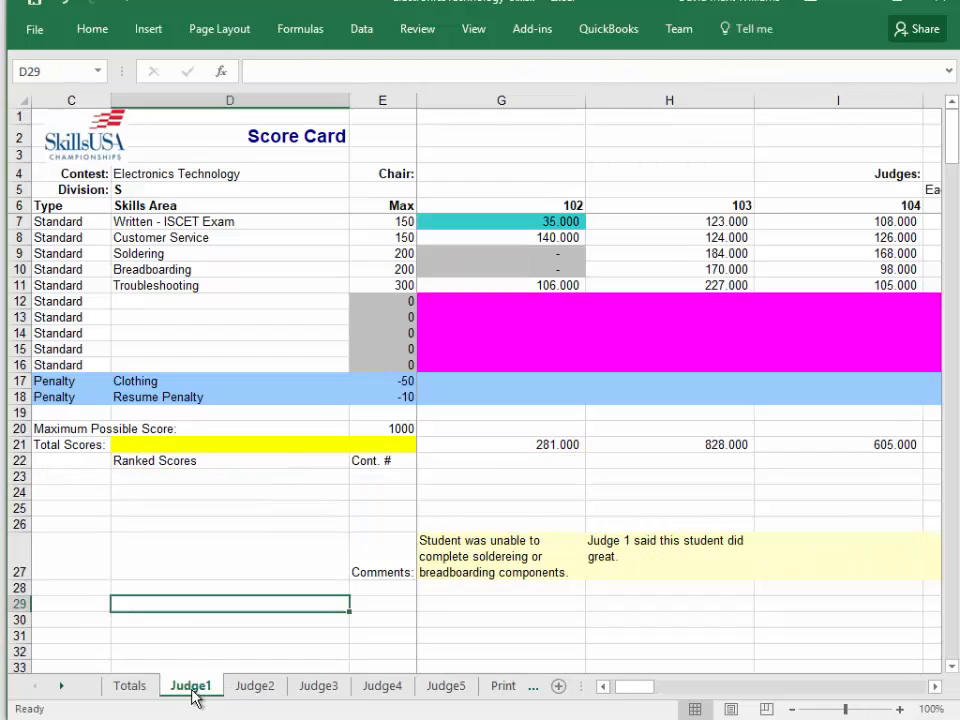
left_click(346, 267)
key("Right")
key("Up")
key("Up")
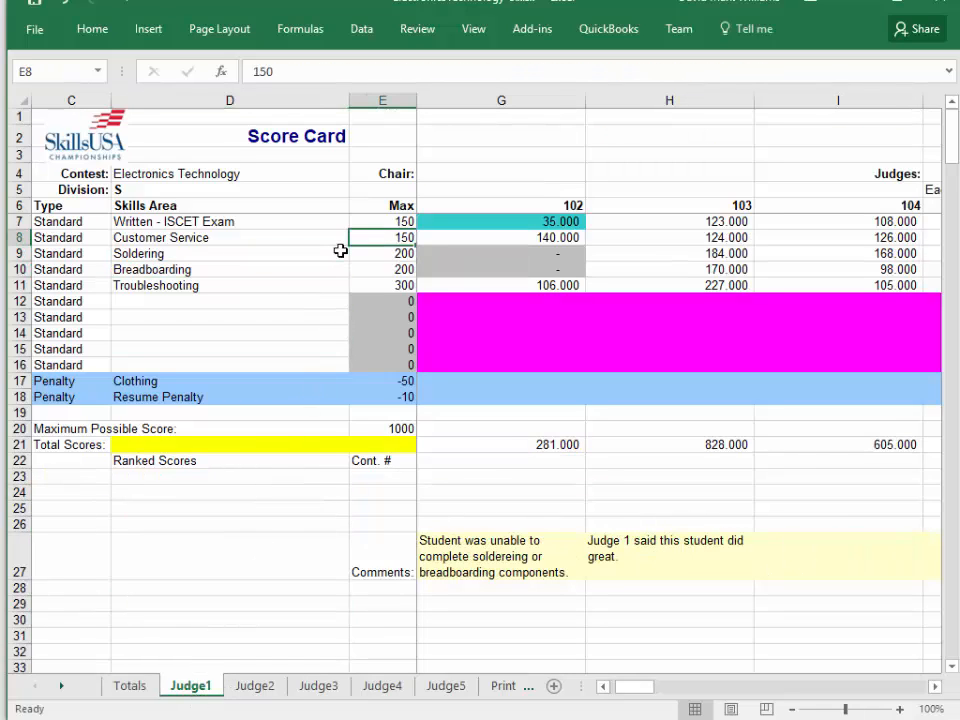
key("Down")
key("Down")
key("Right")
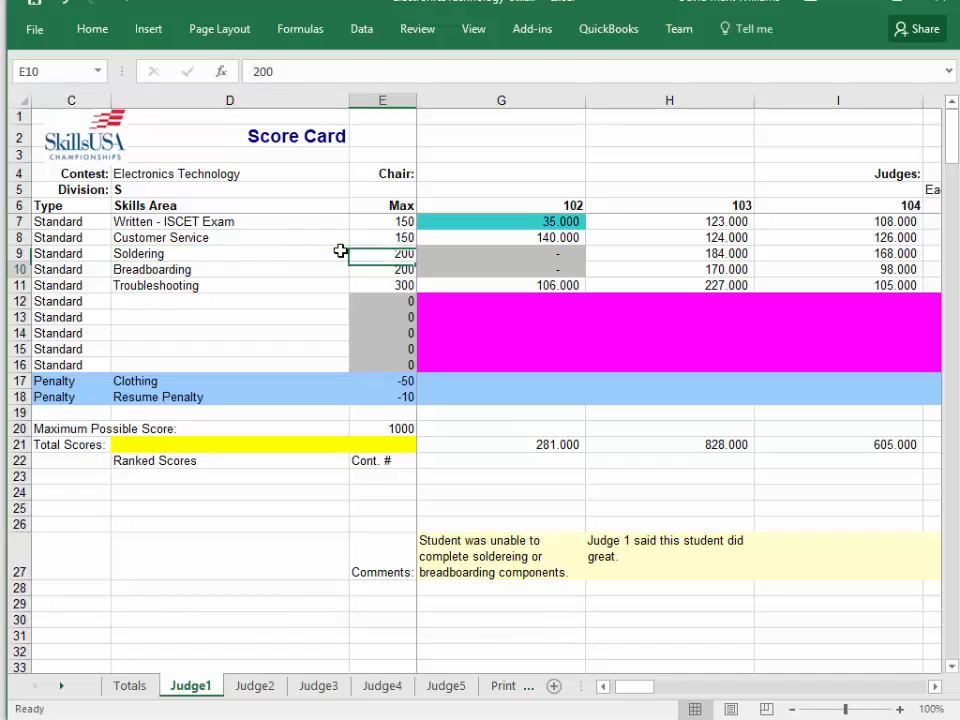
key("Left")
key("Right")
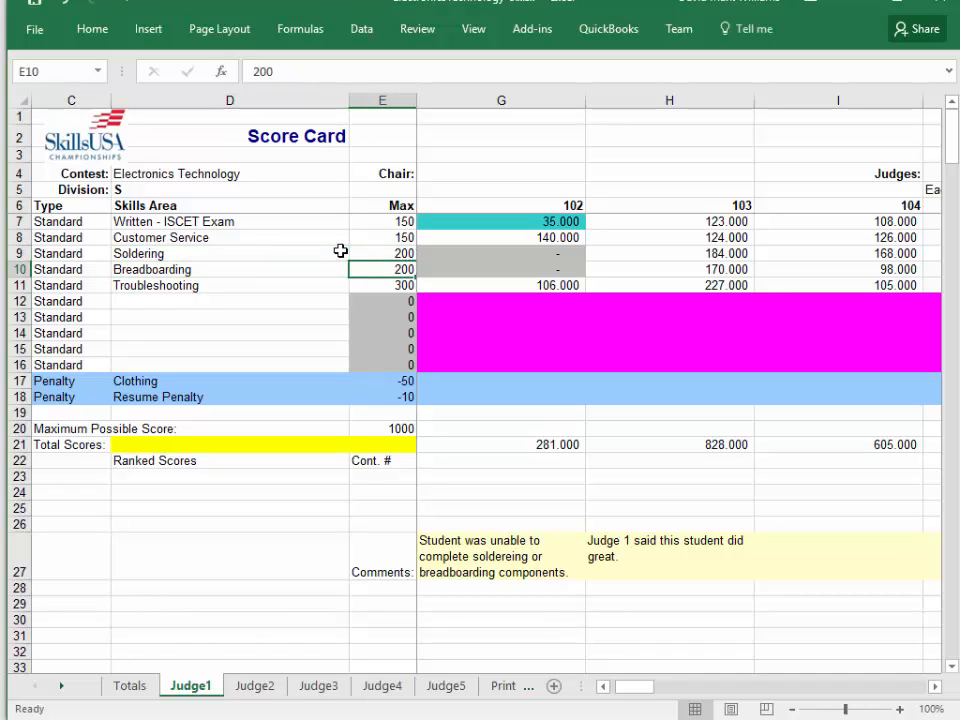
type("10")
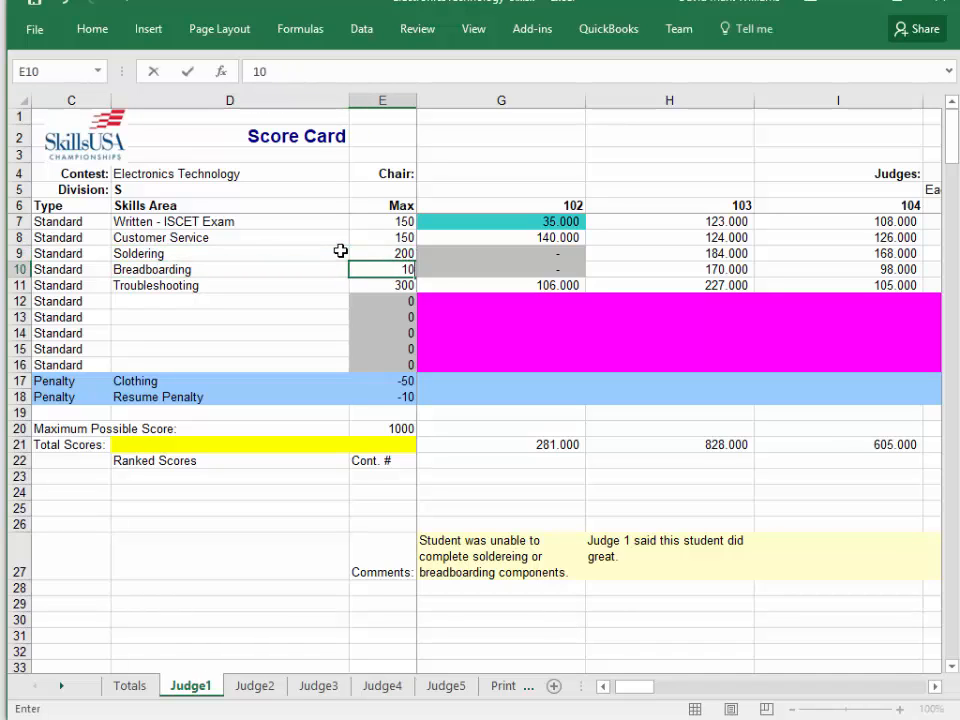
type("0")
key("Return")
Check the Breadboarding scores of contestants 101 and 102 on Judge1, and restore the Breadboarding maximum to 200.
key("Up")
key("Left")
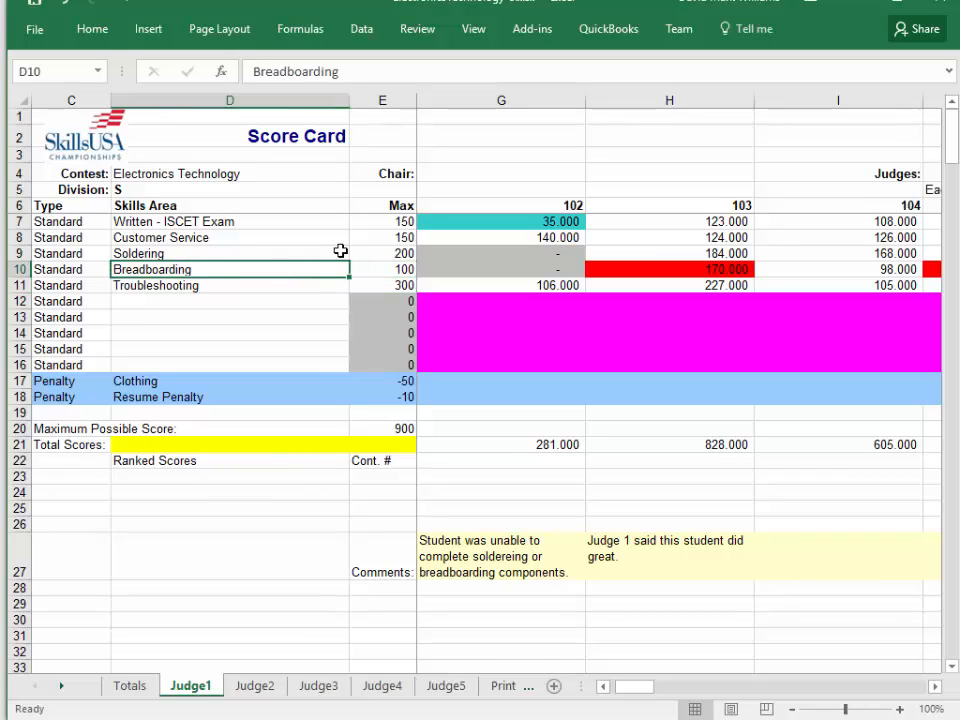
key("Right")
key("Right")
key("Right")
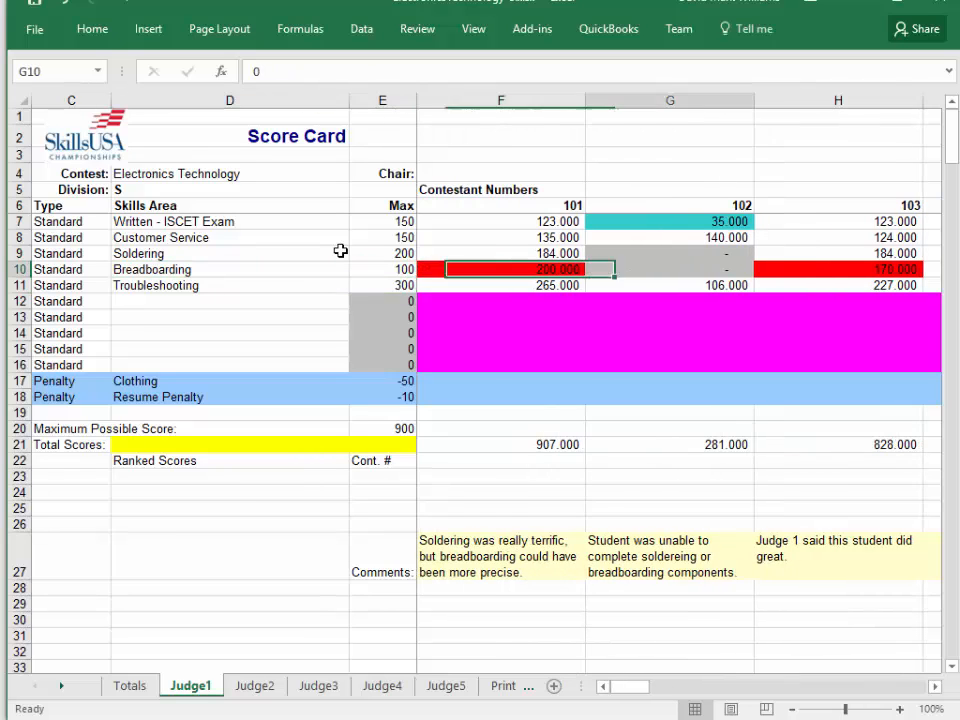
key("Left")
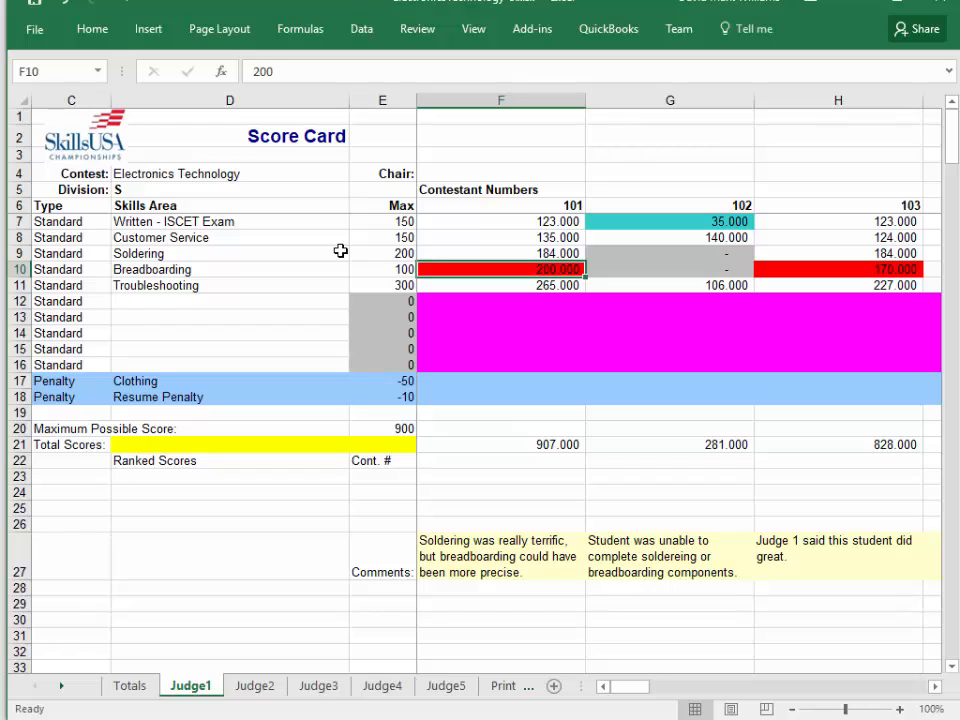
key("Right")
key("Left")
key("Left")
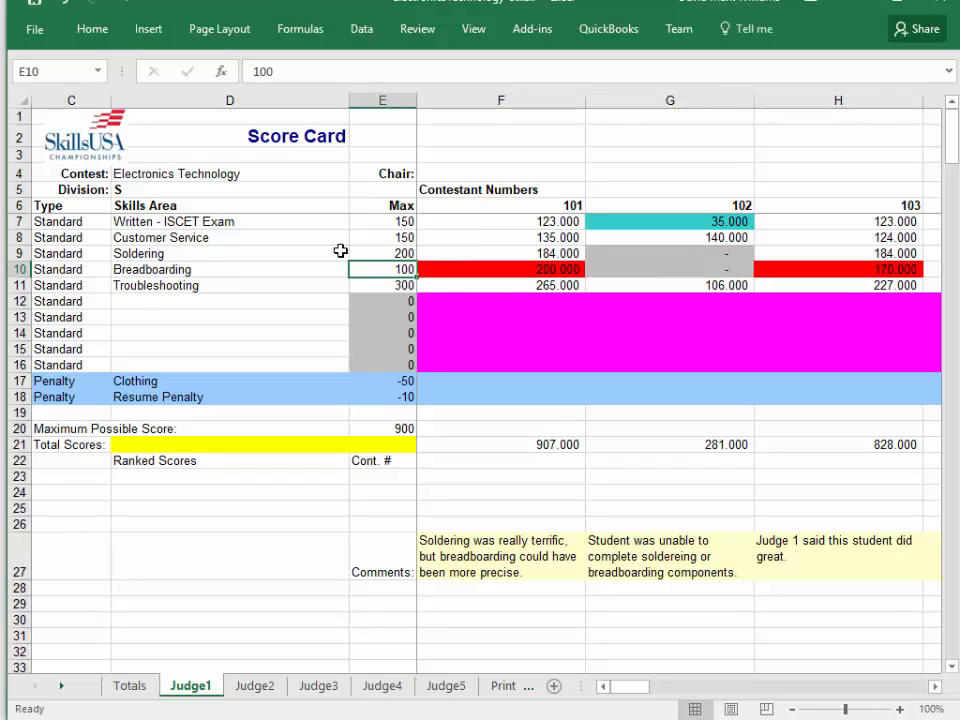
type("200")
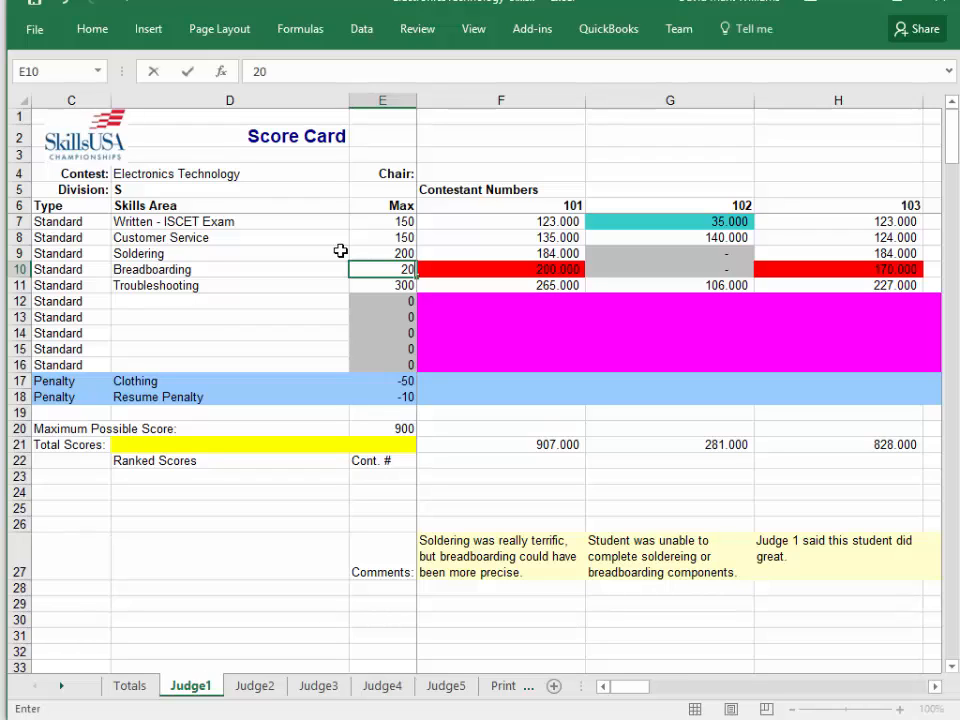
key("Return")
Enter "Electronic Knowledge" as a new skills area in the row below Troubleshooting on Judge1.
key("Down")
key("Left")
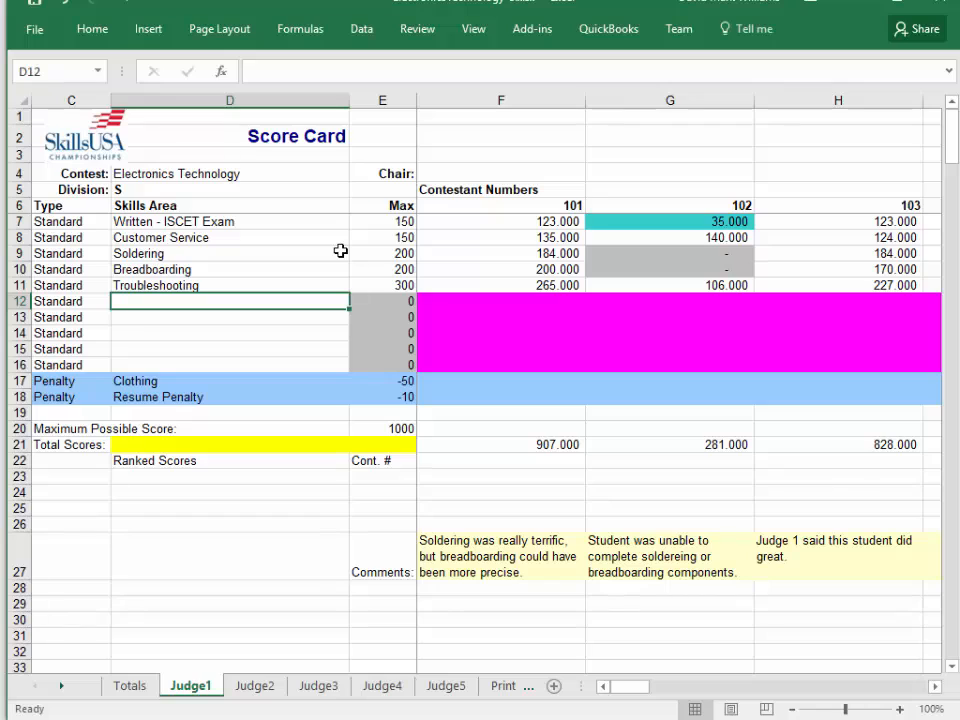
type("Elex")
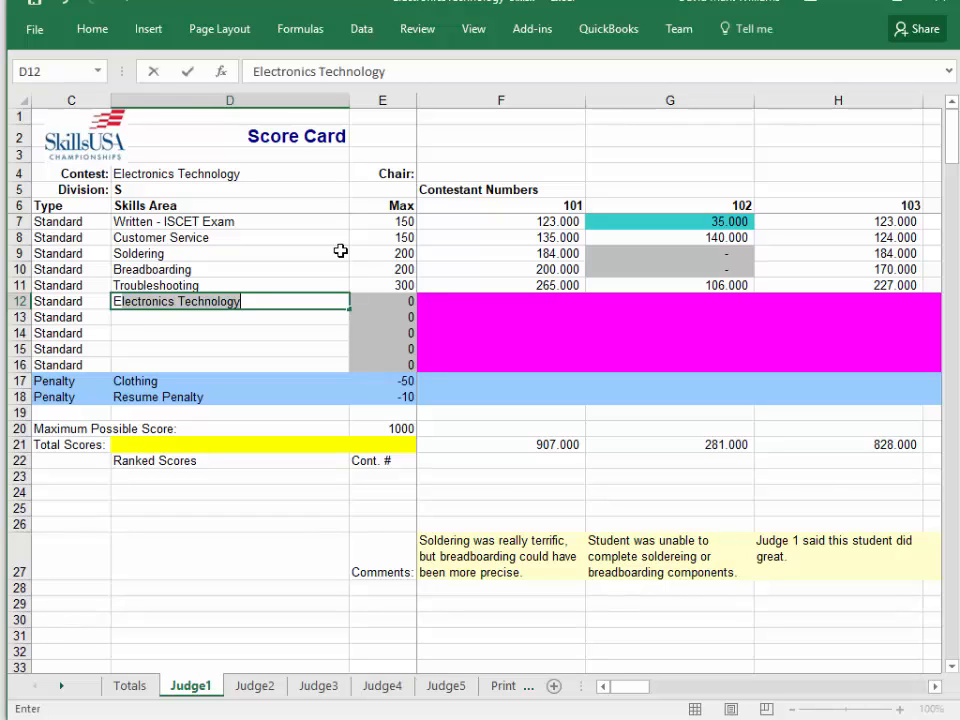
key("BackSpace")
type("ctronic Kno")
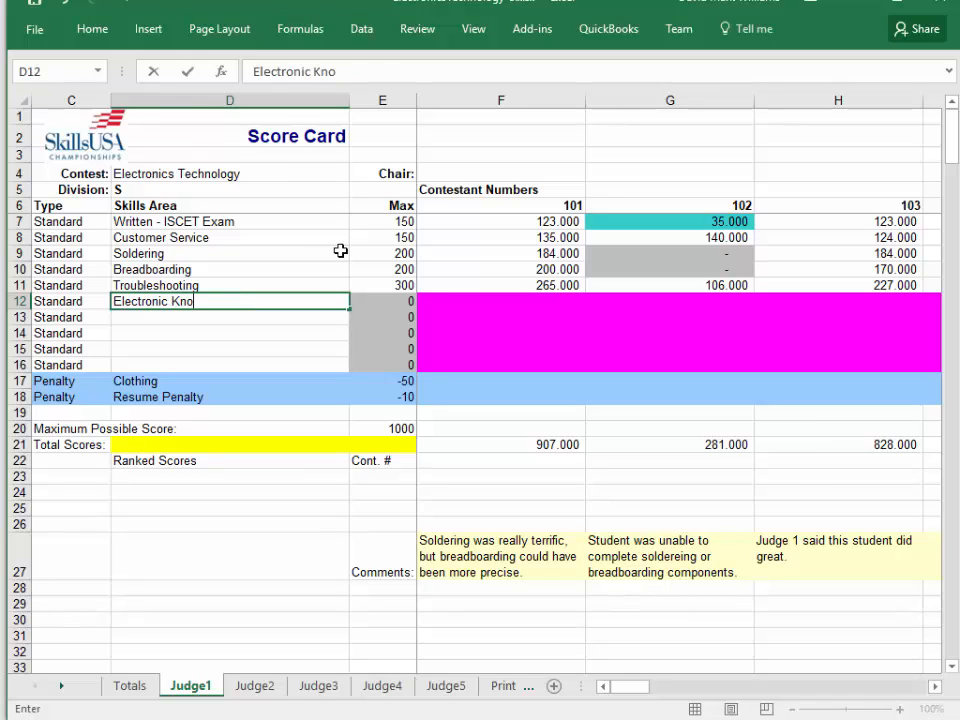
type("wledge")
key("Tab")
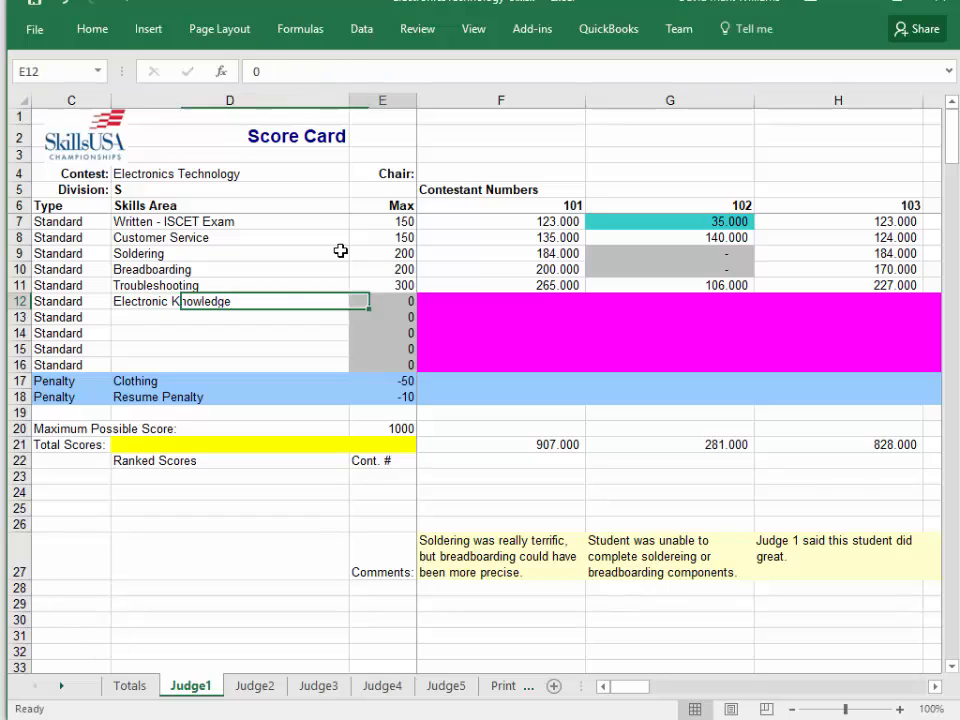
Set the maximum score for Electronic Knowledge to 100 on the Judge1 sheet.
type("100")
key("Return")
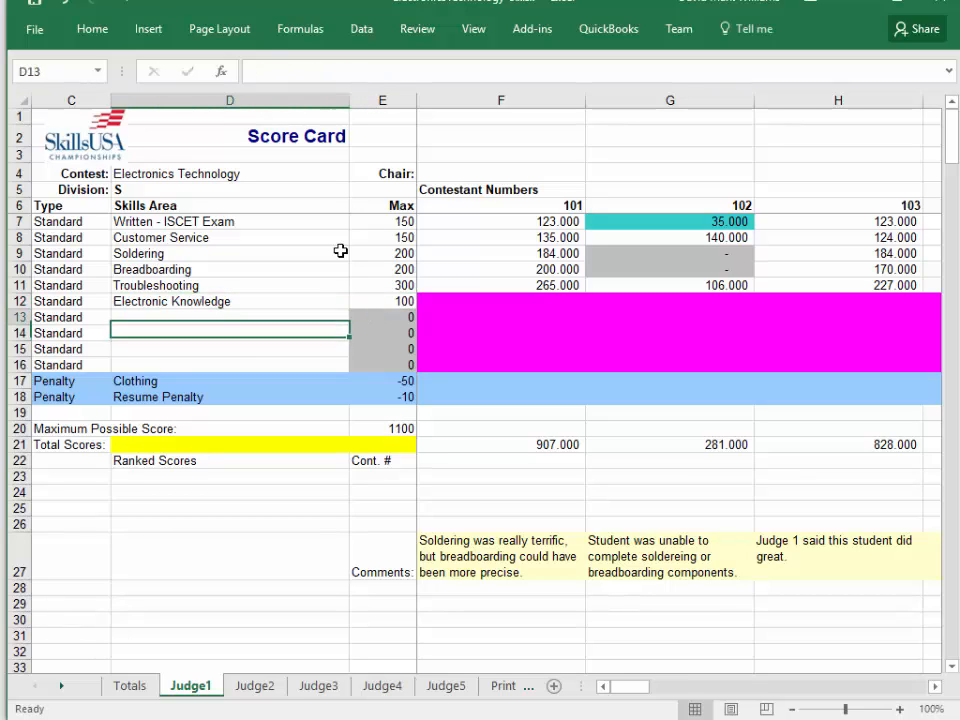
key("Up")
key("Right")
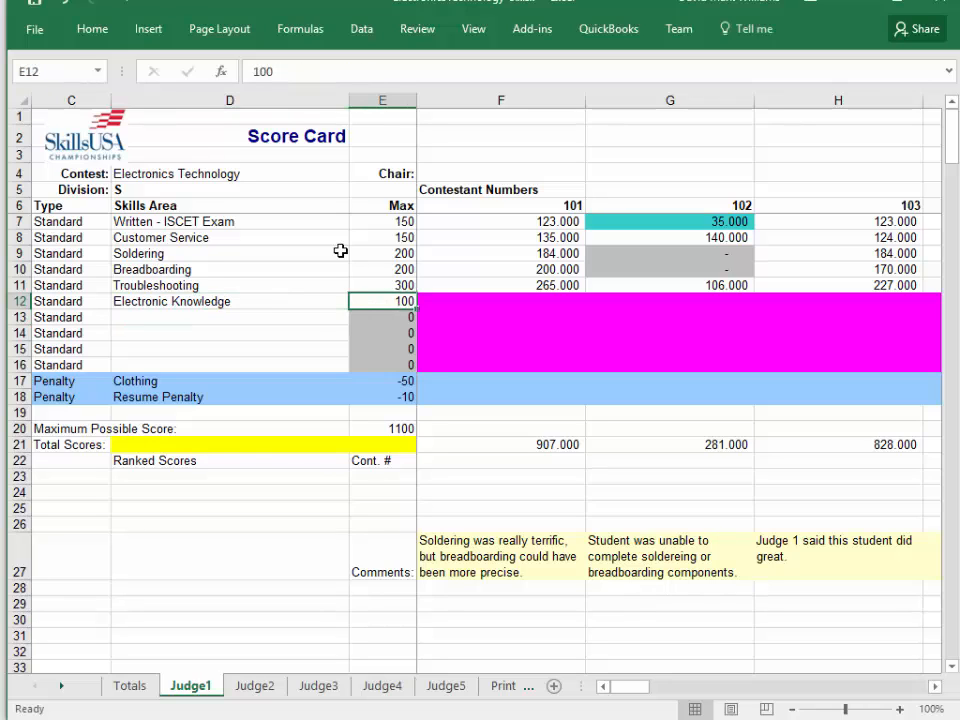
Examine the Electronic Knowledge row, the unused skills area rows below it and the Maximum Possible Score on Judge1.
key("Right")
key("Left")
key("Down")
key("Left")
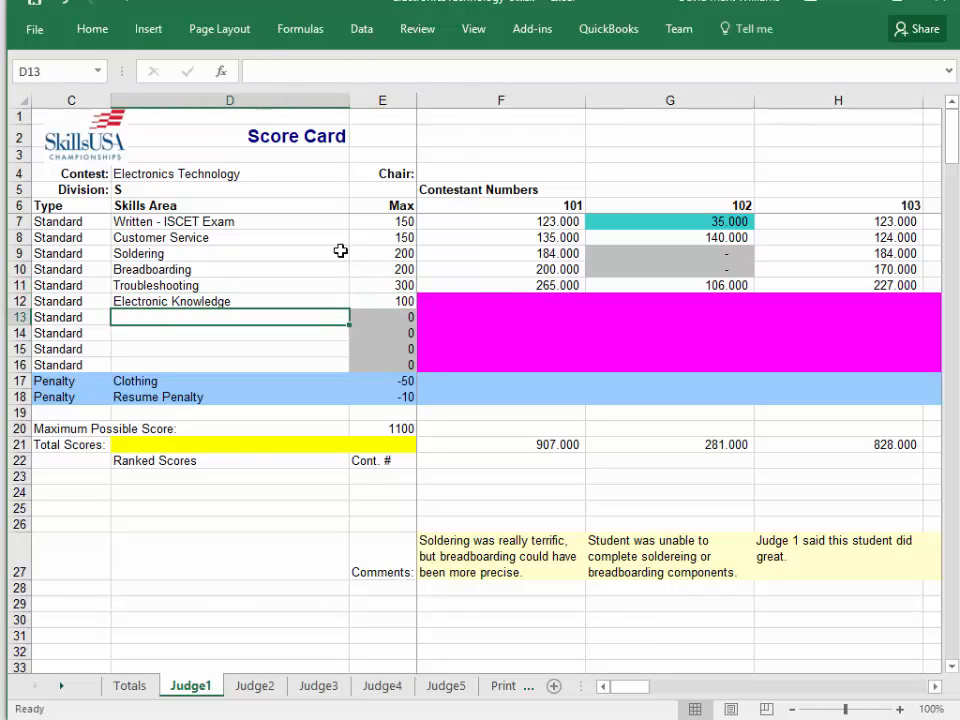
key("Right")
key("Left")
key("Up")
key("Up")
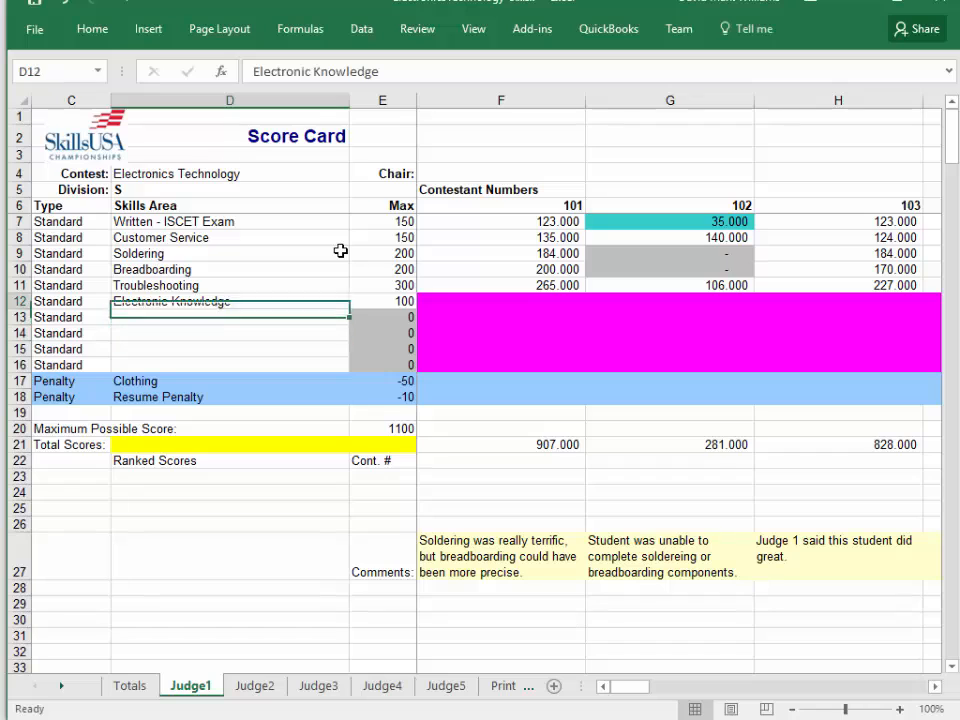
key("Up")
key("Down")
key("Down")
key("Down")
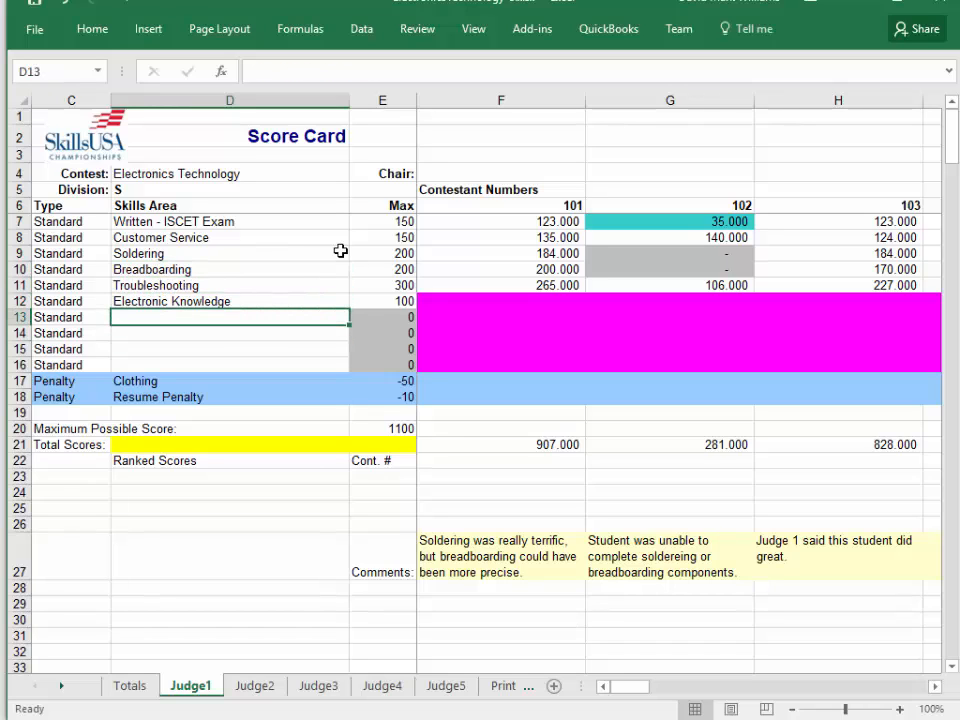
key("Down")
key("Up")
key("Up")
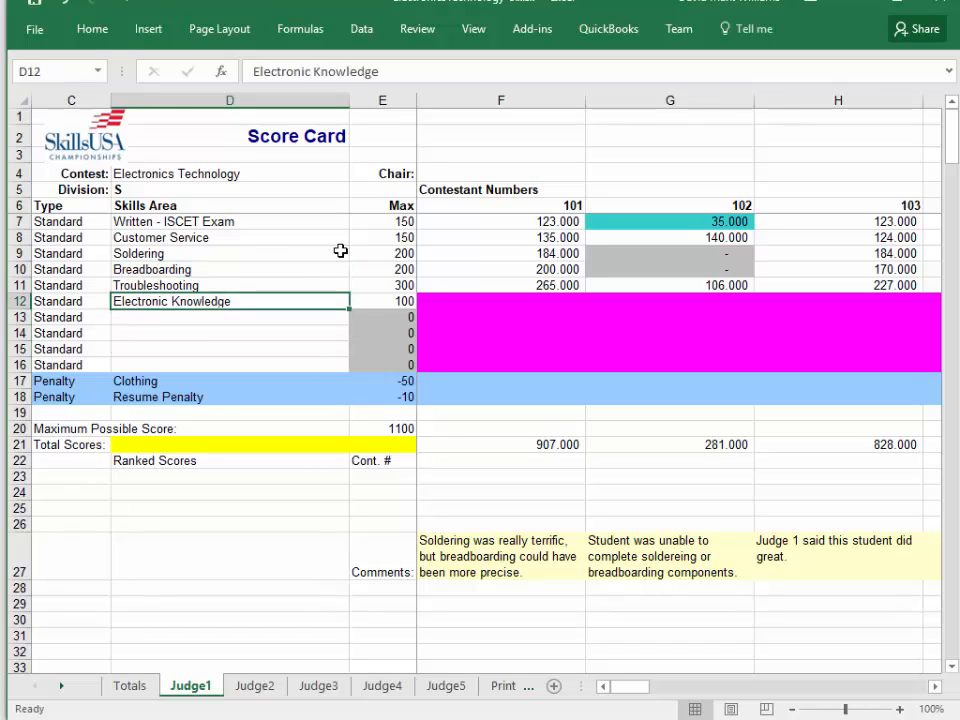
key("Down")
key("Right")
key("Down")
key("Down")
key("Down")
key("Down")
key("Down")
key("Down")
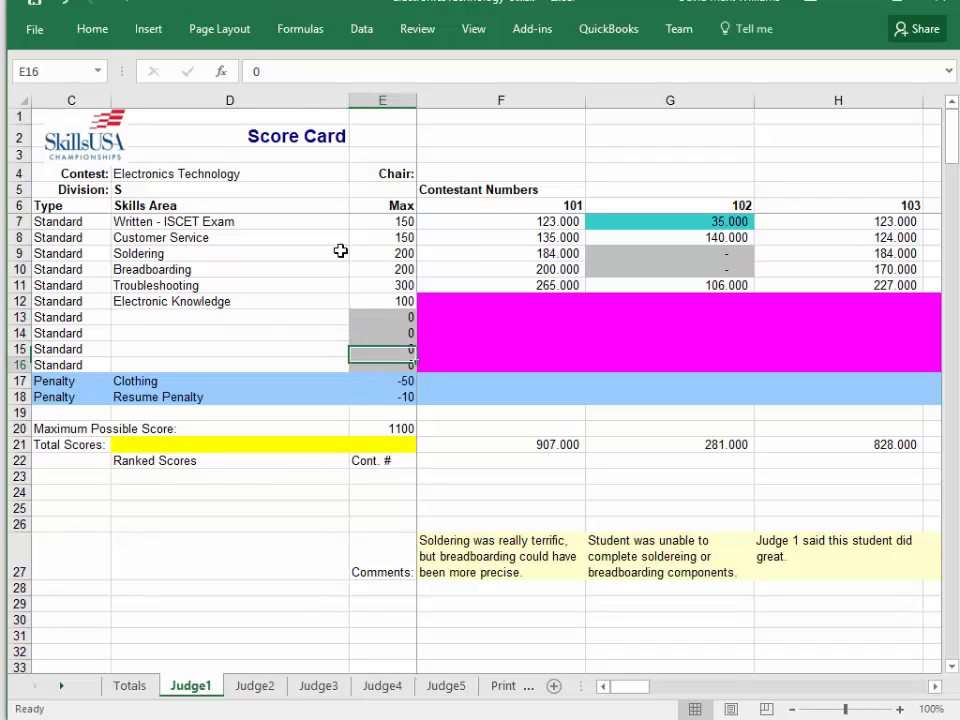
key("Down")
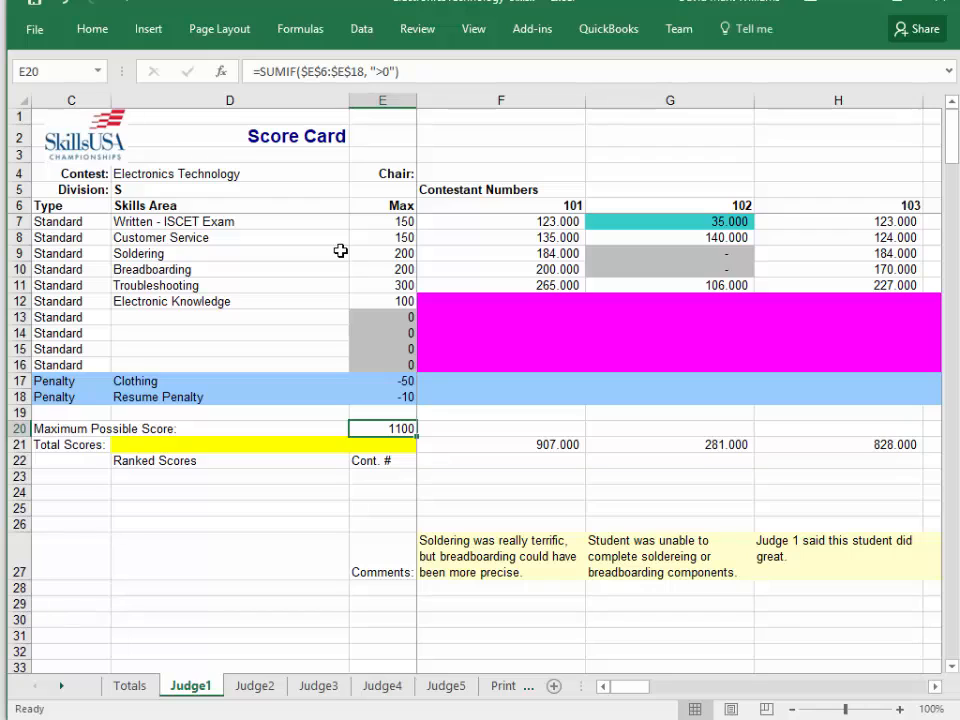
Set the maximum score for Troubleshooting to 250 on Judge1.
key("Up")
key("Up")
key("Up")
key("Up")
key("Up")
key("Up")
key("Up")
key("Up")
key("Up")
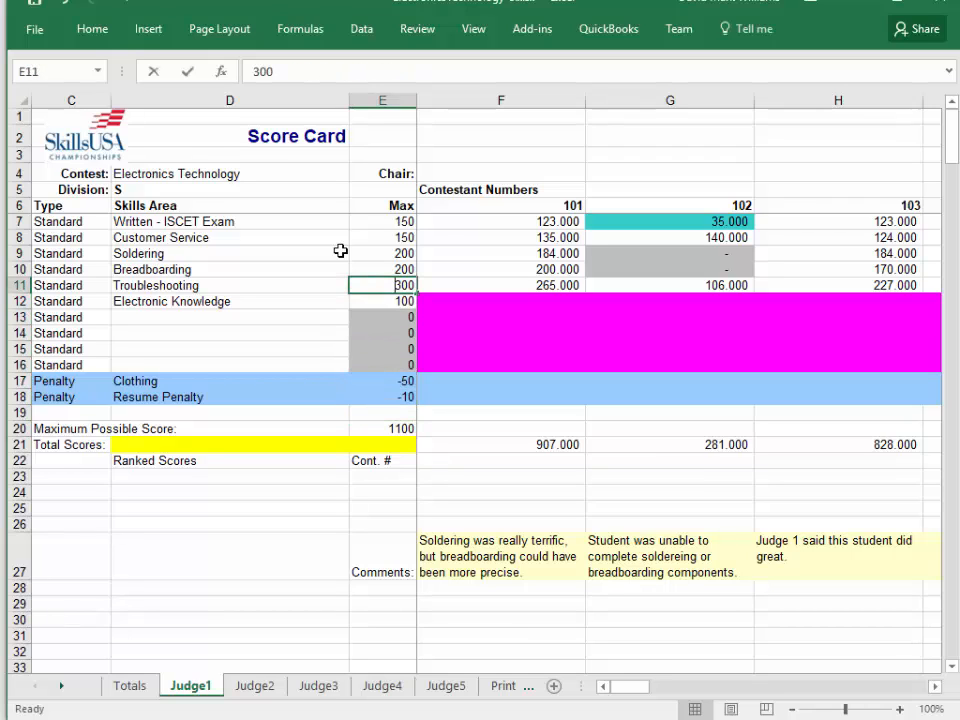
type("250")
key("Return")
Set contestant 101's Troubleshooting score to 250 on Judge1.
key("Up")
key("Right")
type("250")
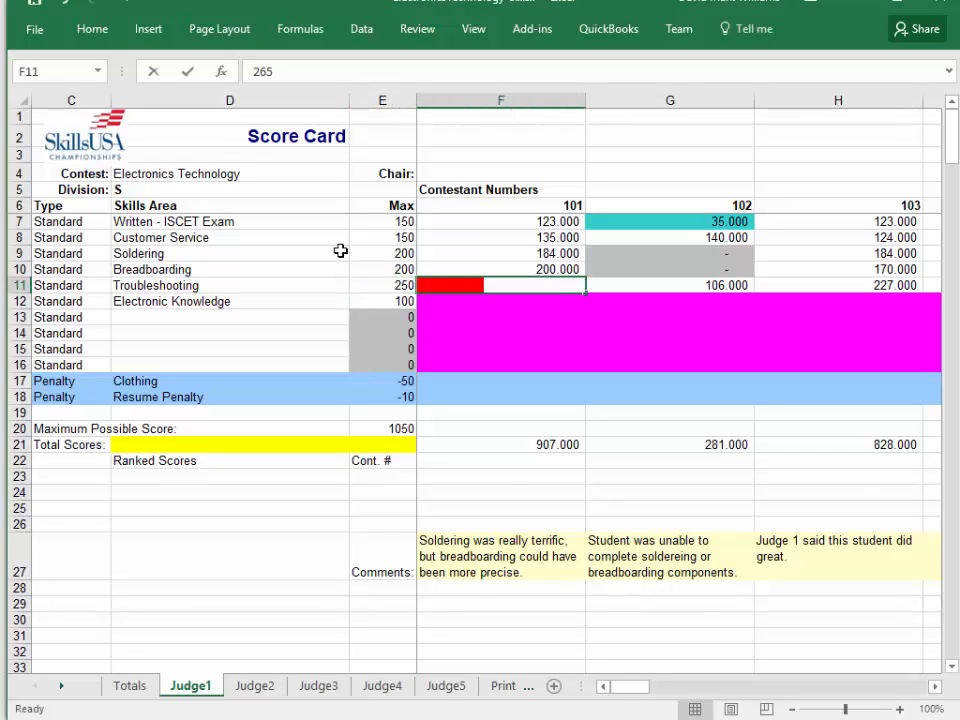
key("Return")
key("Up")
key("Down")
Set the maximum score for Customer Service to 100 on Judge1.
key("Left")
key("Up")
key("Up")
key("Up")
key("Up")
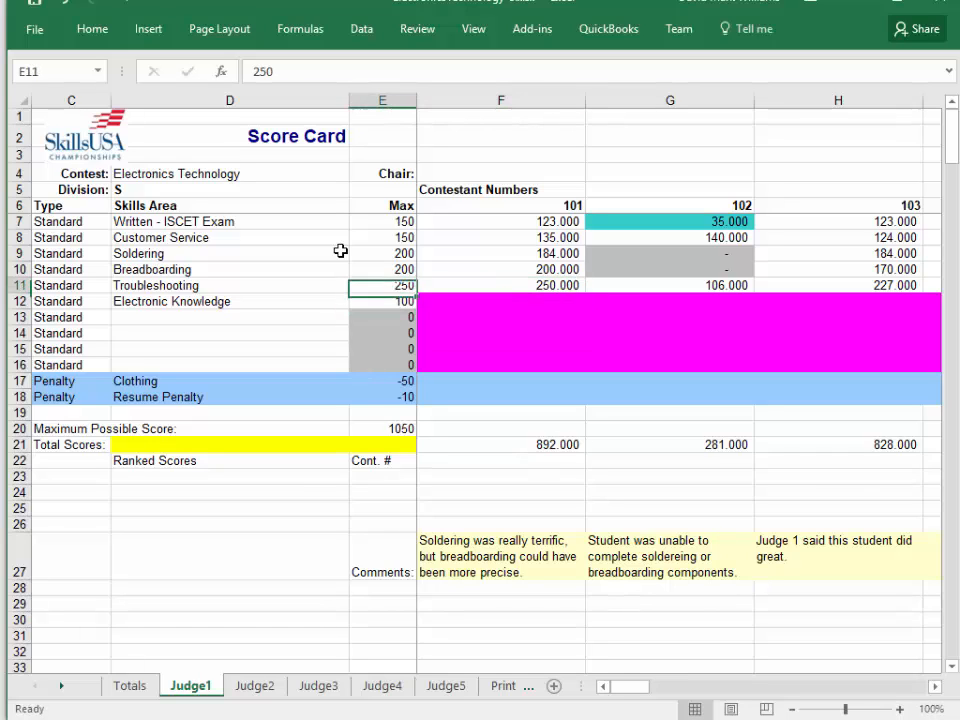
type("100")
key("Return")
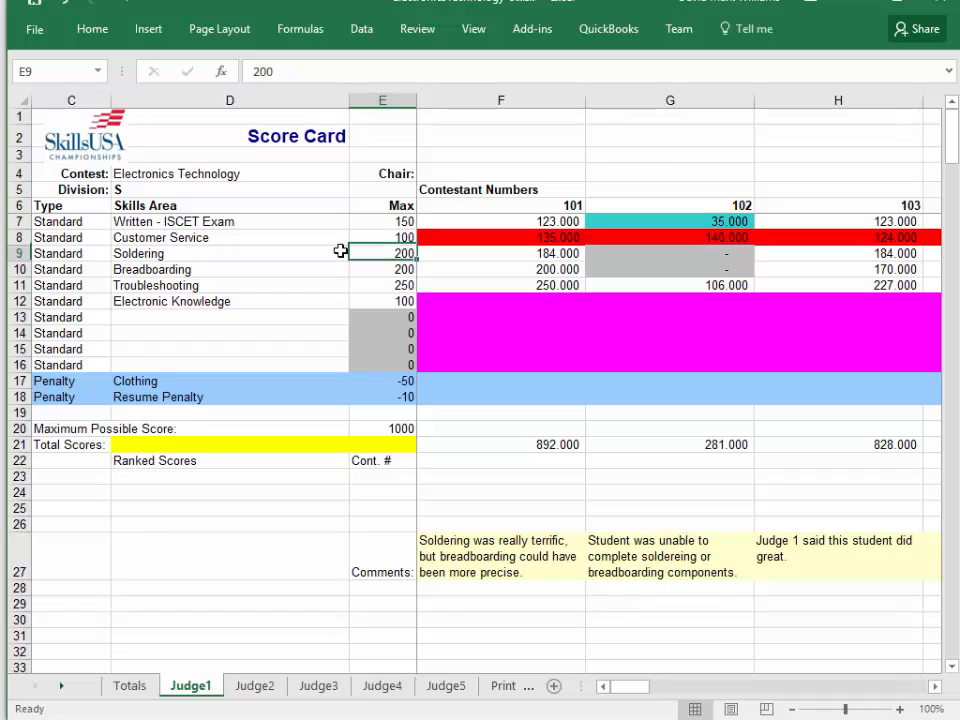
Restore the Customer Service maximum to 150 on Judge1.
key("Down")
key("Down")
key("Down")
key("Down")
key("Up")
key("Up")
key("Up")
key("Up")
key("Up")
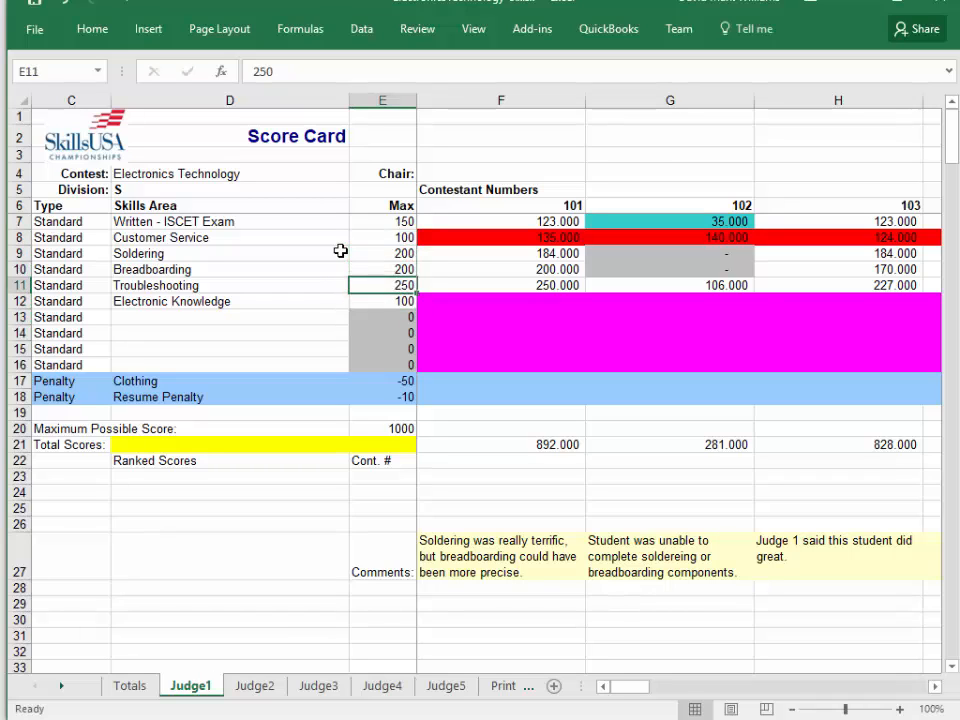
type("1")
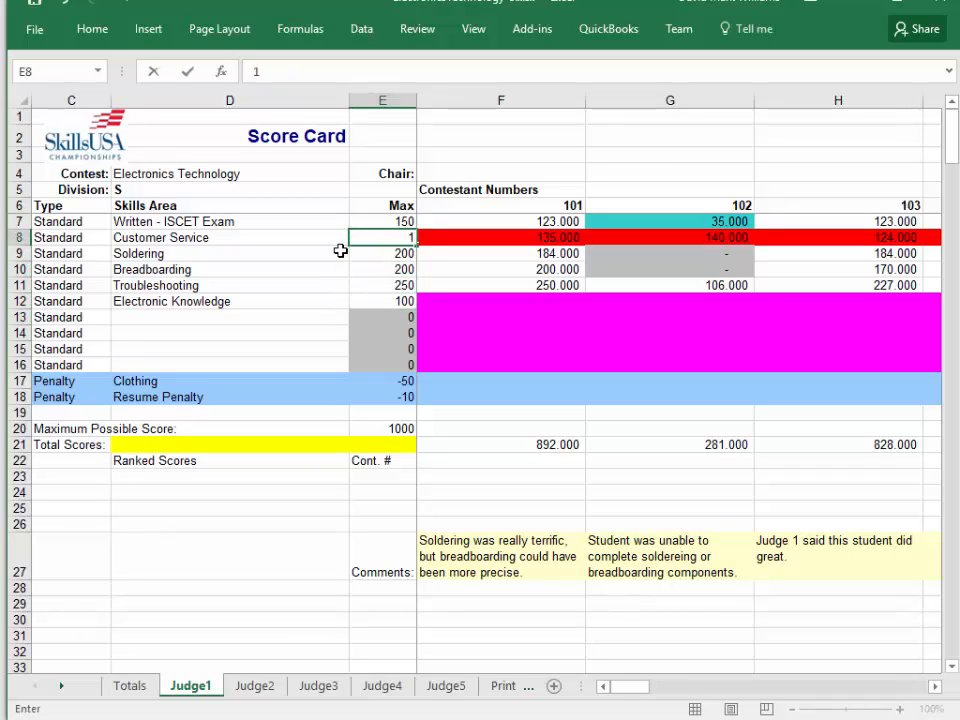
type("50")
key("Return")
Remove the Electronic Knowledge skills area from Judge1, setting its maximum to 0 and clearing its name.
key("Down")
key("Down")
key("Down")
key("Delete")
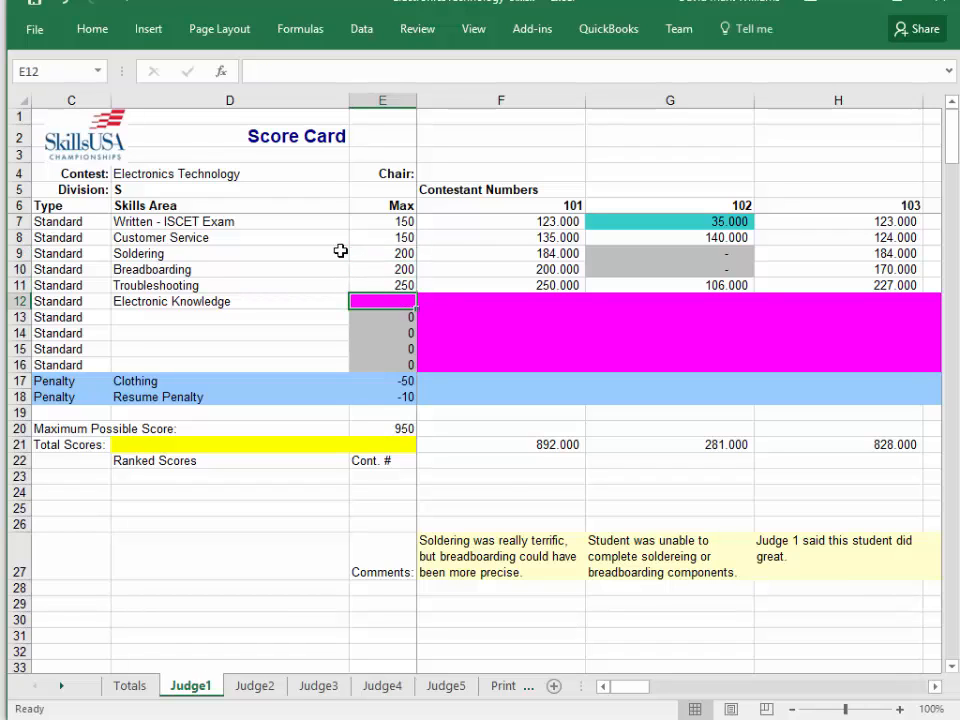
type("0")
key("ctrl+Return")
key("Left")
key("Left")
key("Right")
key("Delete")
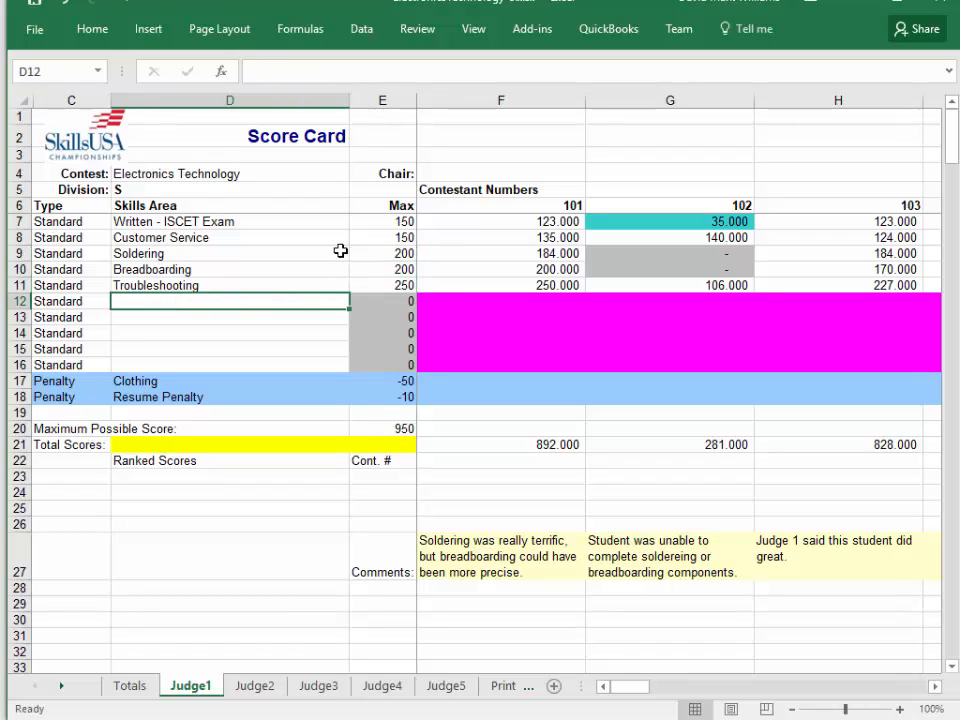
Rename the Soldering skills area on Judge1 as "Soldering and Join Welds".
key("Up")
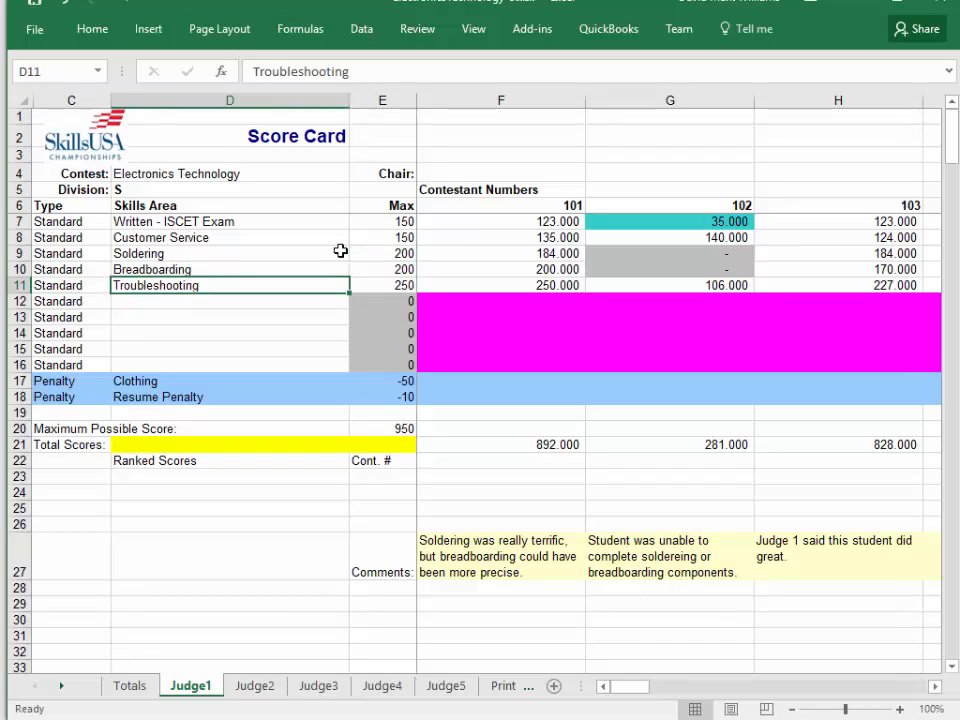
left_click(838, 1)
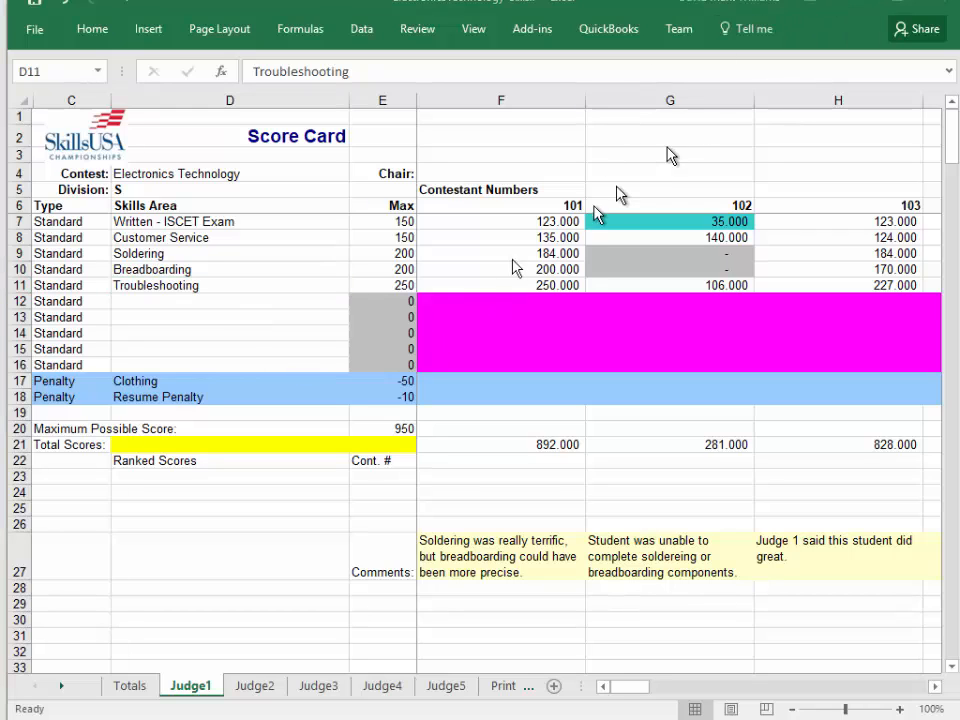
left_click(253, 259)
left_click(155, 256)
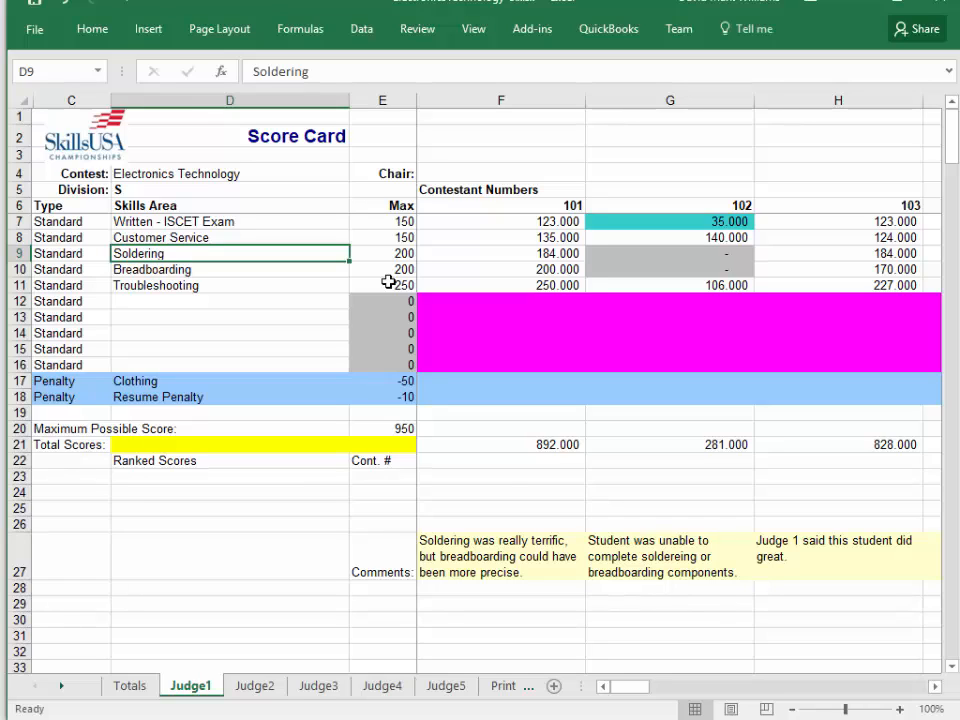
key("F2")
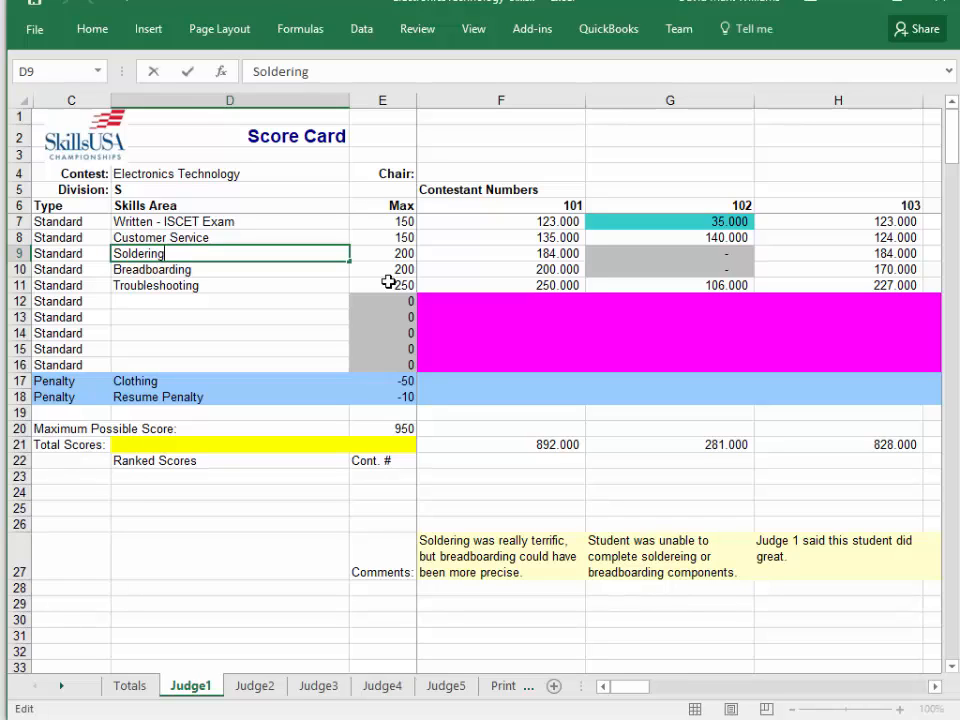
type("and Join Welds")
key("Return")
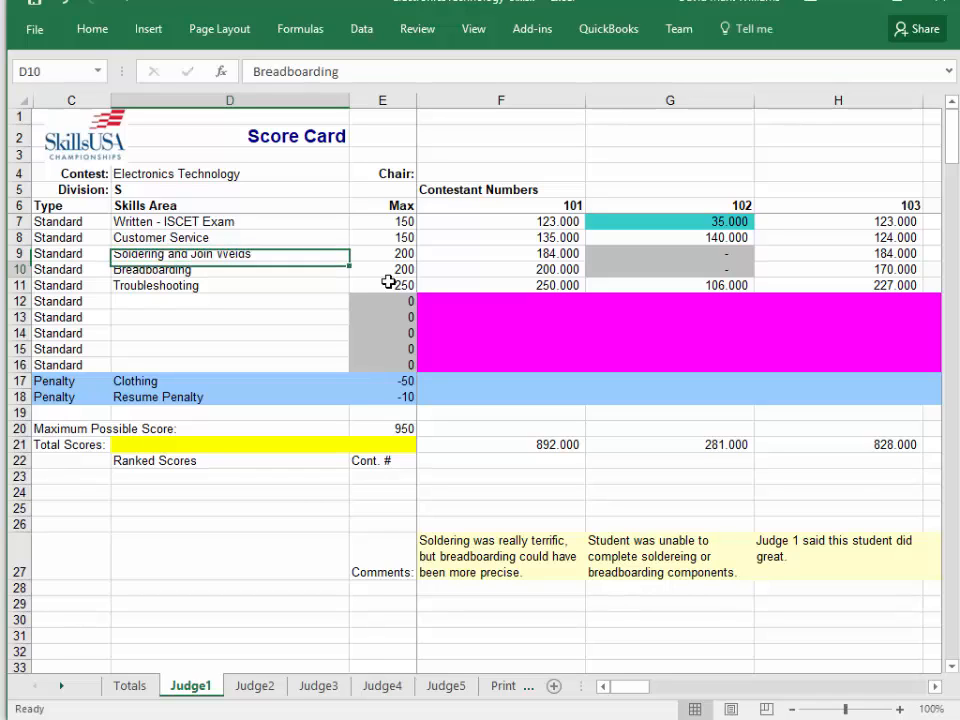
key("Up")
key("Right")
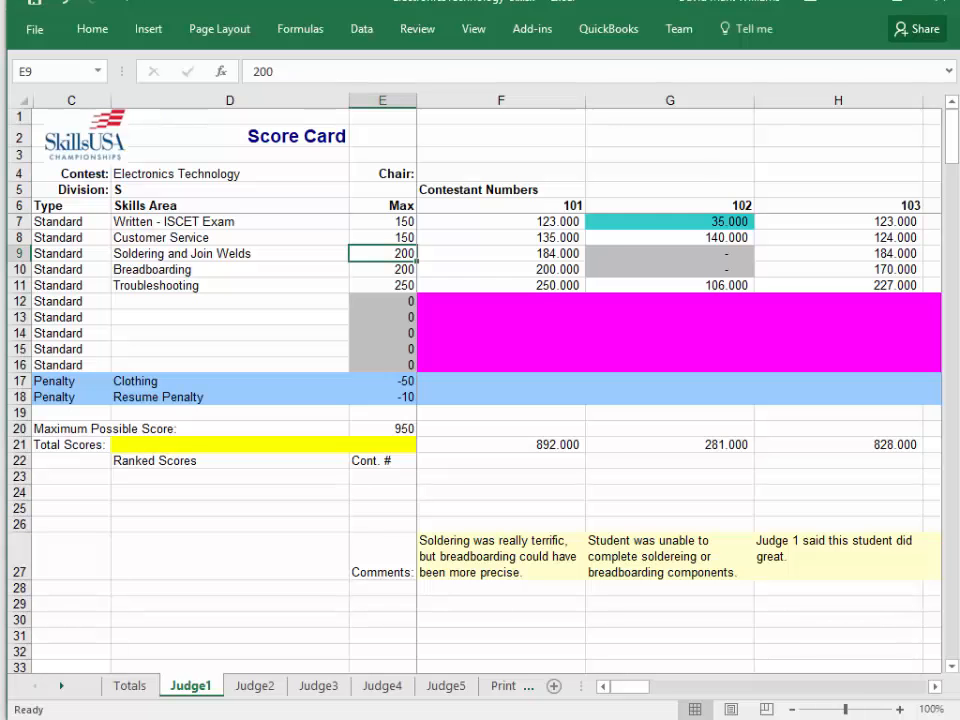
Enter a score of 0 for contestant 107 in each skills area from Written - ISCET Exam through Troubleshooting on Judge1.
key("Right")
key("Right")
key("Right")
key("Right")
key("Right")
key("Right")
key("Right")
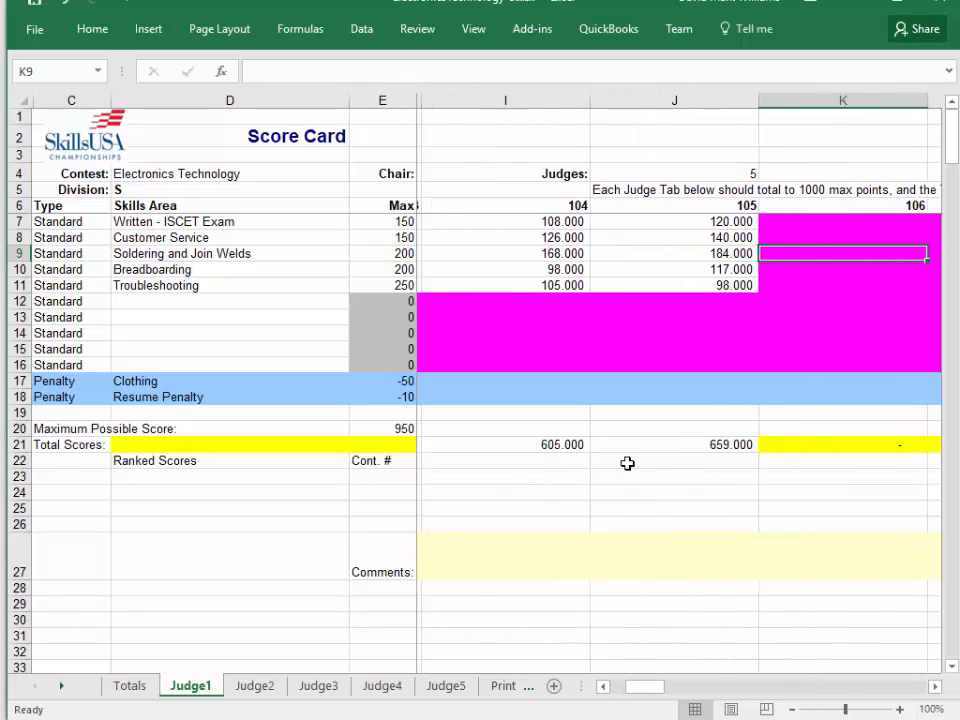
key("Up")
key("Up")
type("0")
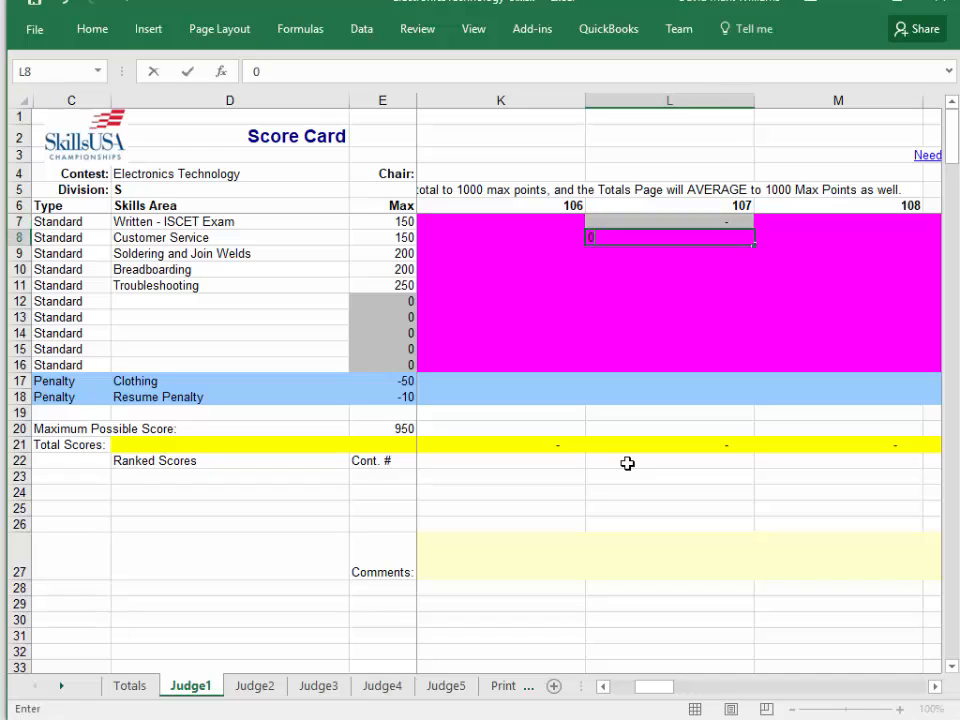
type(" 0 0 0 0 0")
key("ctrl+Return")
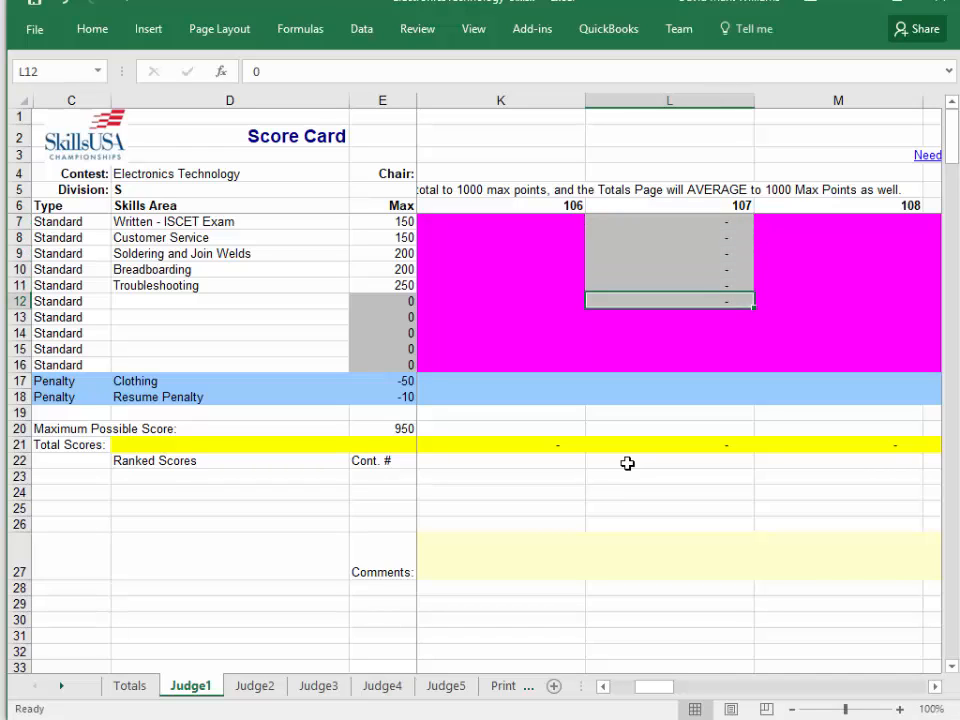
key("Delete")
key("Return")
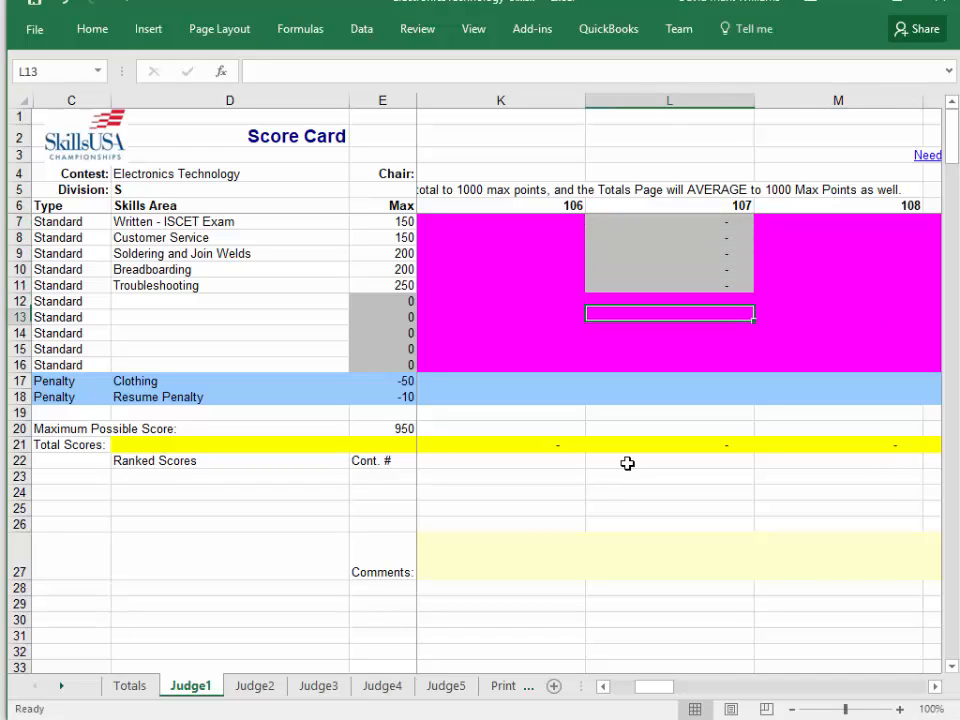
Enter the comment "No Show" for contestant 107 on Judge1.
key("Down")
key("Down")
key("Down")
key("Down")
key("Down")
key("Down")
key("Down")
key("Down")
key("Down")
key("Down")
key("Down")
key("Down")
key("Down")
key("Down")
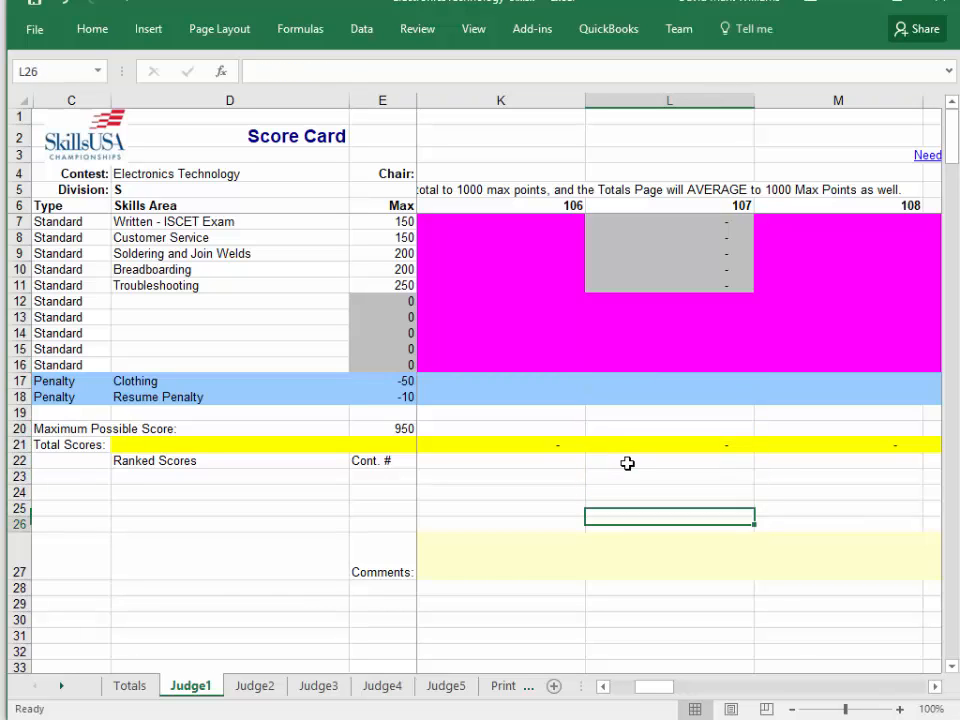
type("No Show")
key("Return")
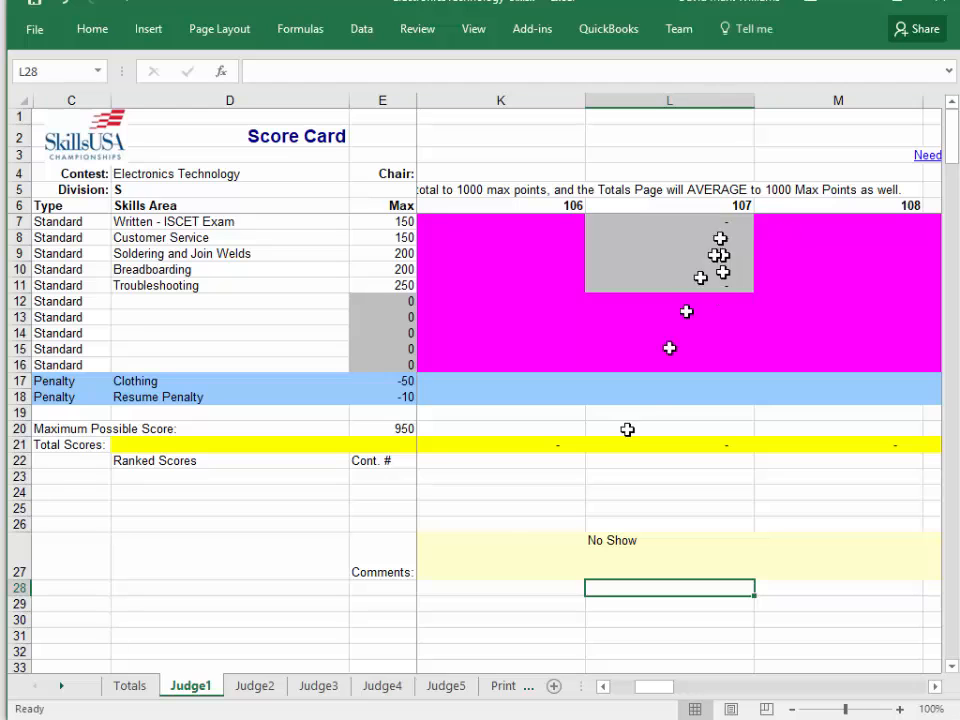
Check the contestant numbers from 108 to 111 in the heading row of the Judge1 sheet.
left_click(1, 553)
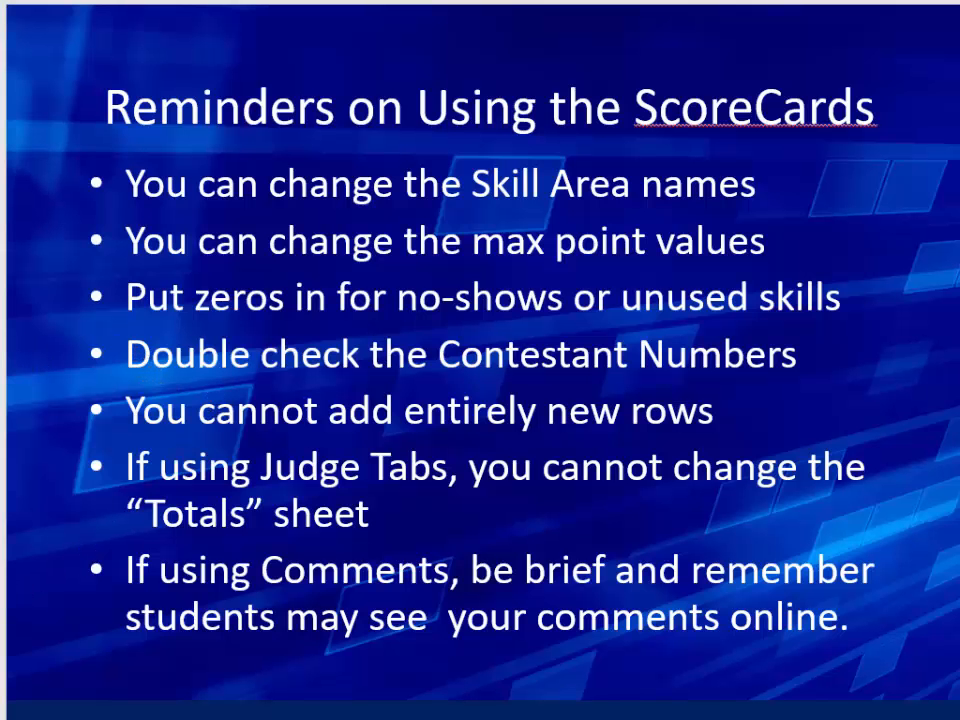
key("alt+Tab")
left_click(613, 176)
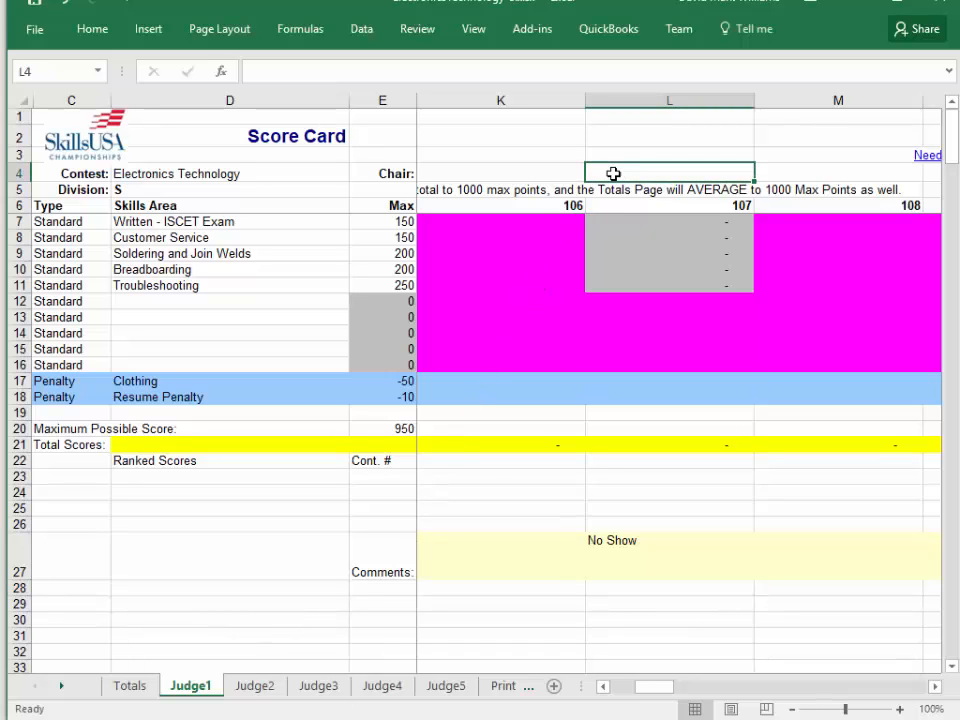
key("Right")
key("Right")
key("Right")
key("Down")
key("Left")
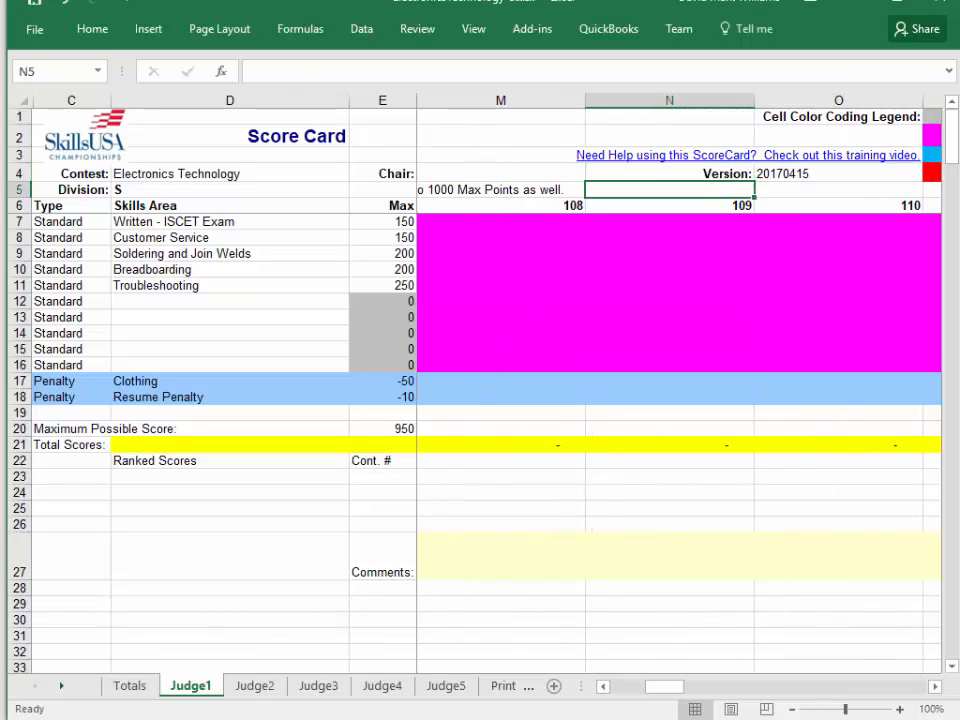
key("Down")
key("Right")
key("Right")
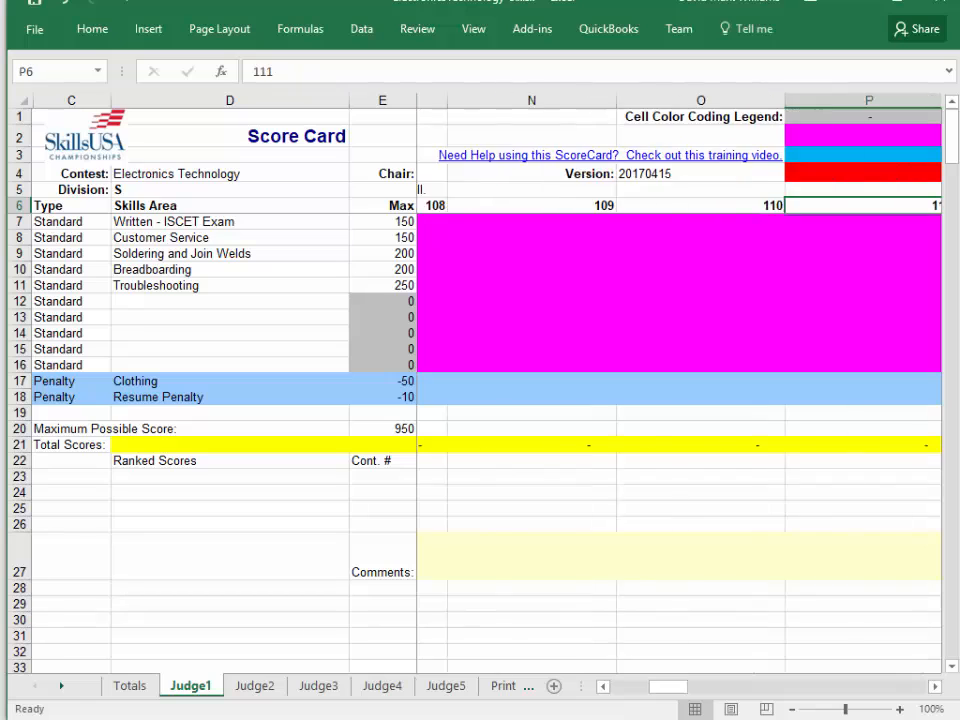
key("Left")
key("Left")
key("Left")
key("Right")
key("Left")
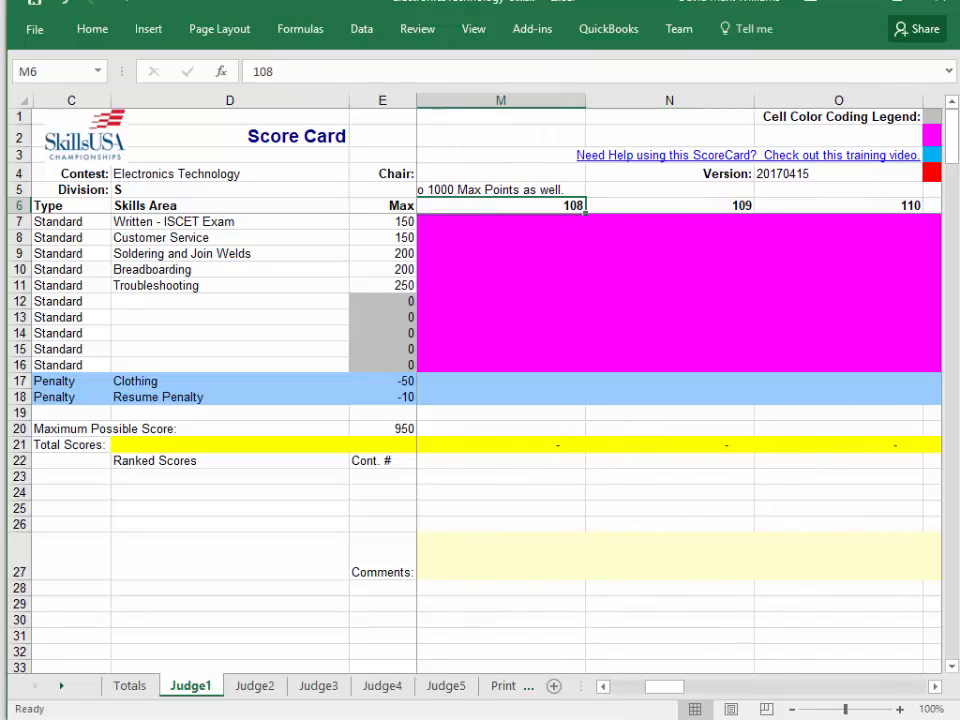
key("Right")
key("Right")
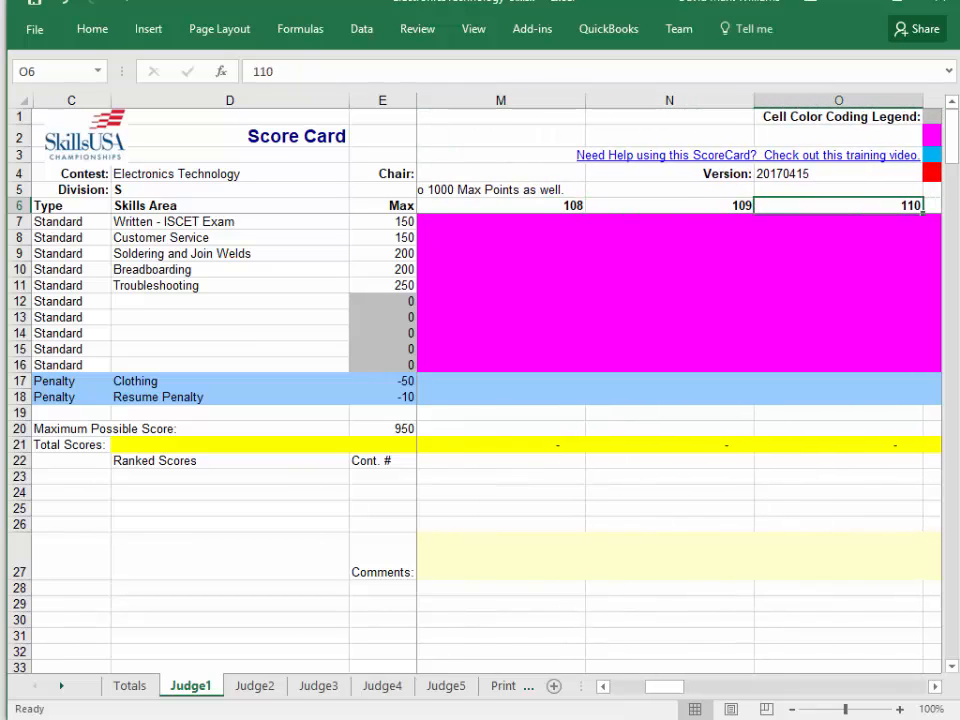
key("Left")
key("Left")
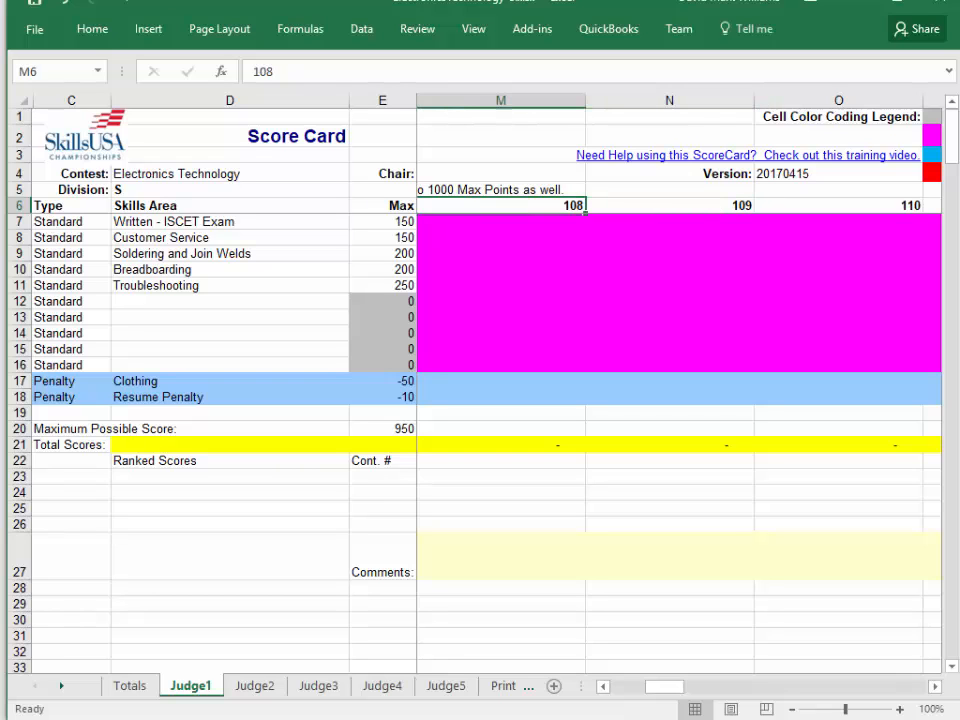
key("Right")
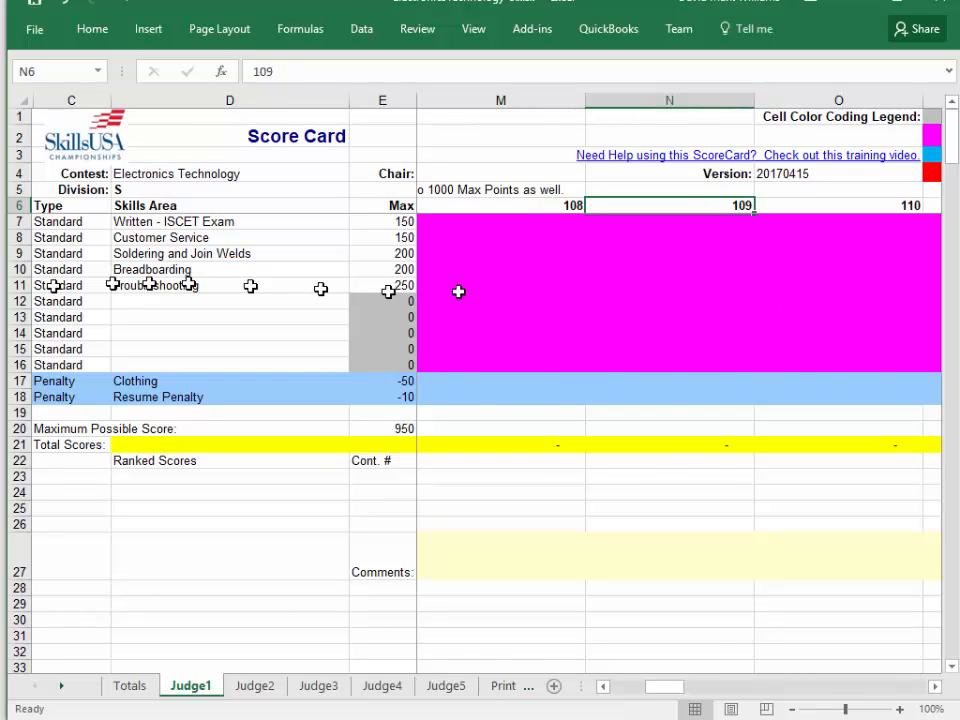